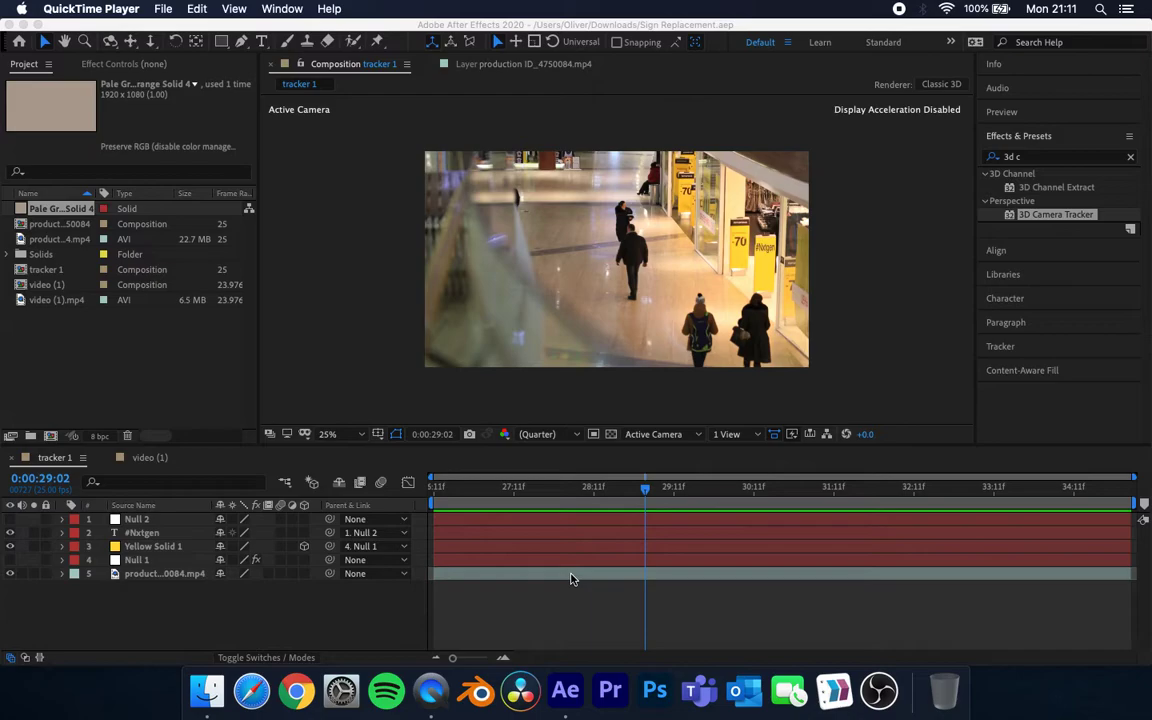
Step: Open the video (1) composition and scrub from its first frame to about 0:00:02:07 to examine the solid tracked over the billboard
click(549, 499)
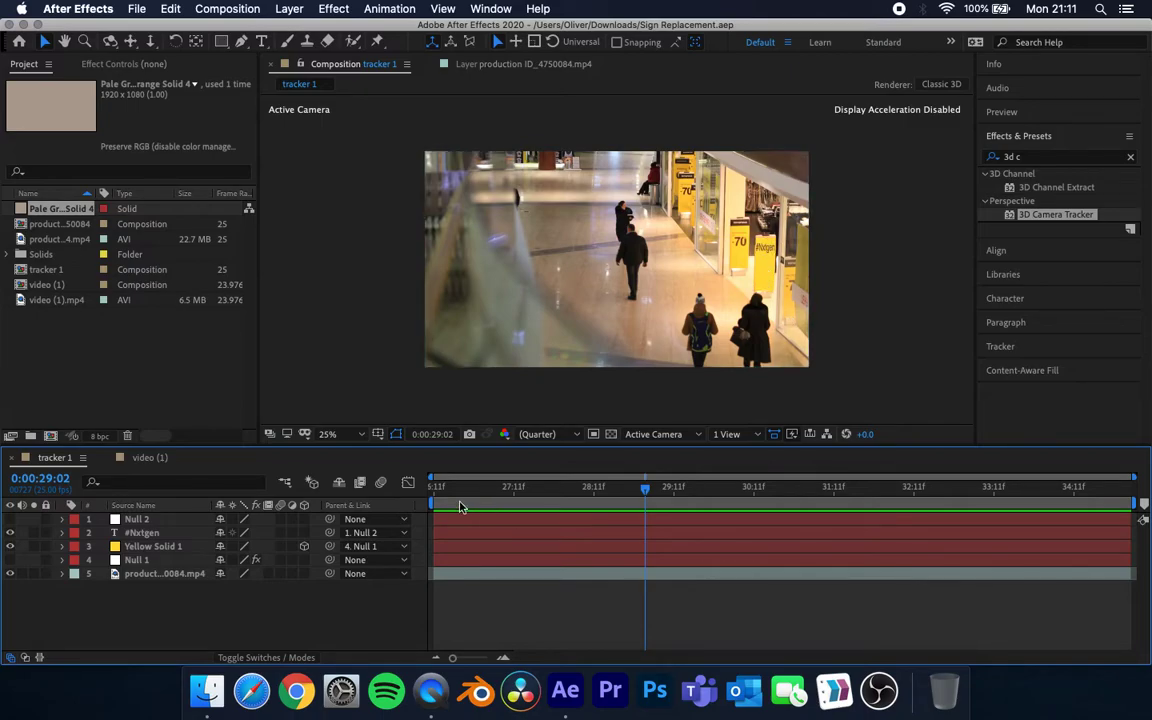
click(145, 457)
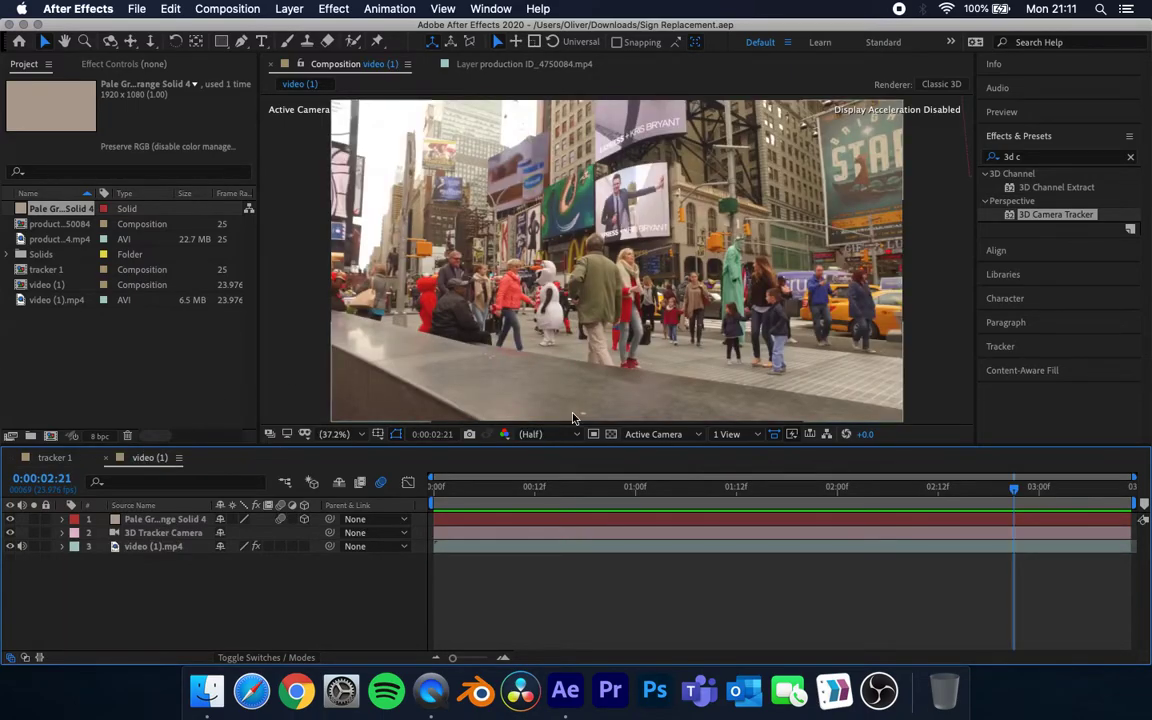
drag(556, 484, 435, 484)
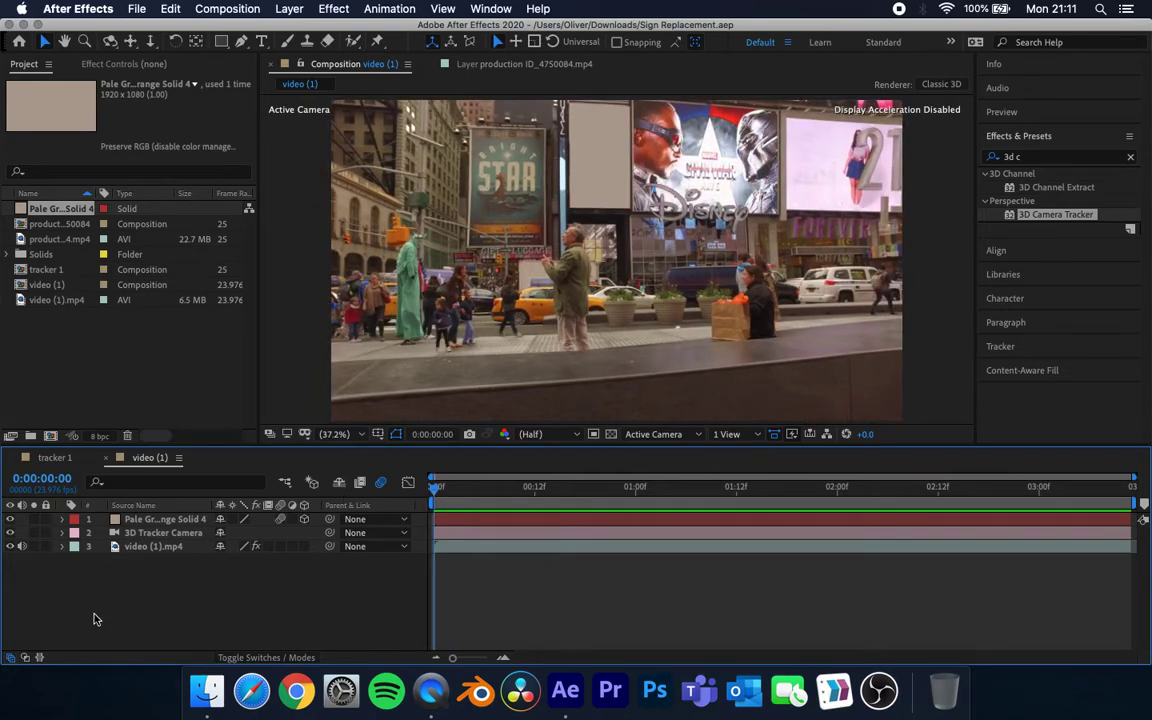
mouse_move(10, 532)
mouse_down()
mouse_move(10, 519)
mouse_move(10, 532)
mouse_up()
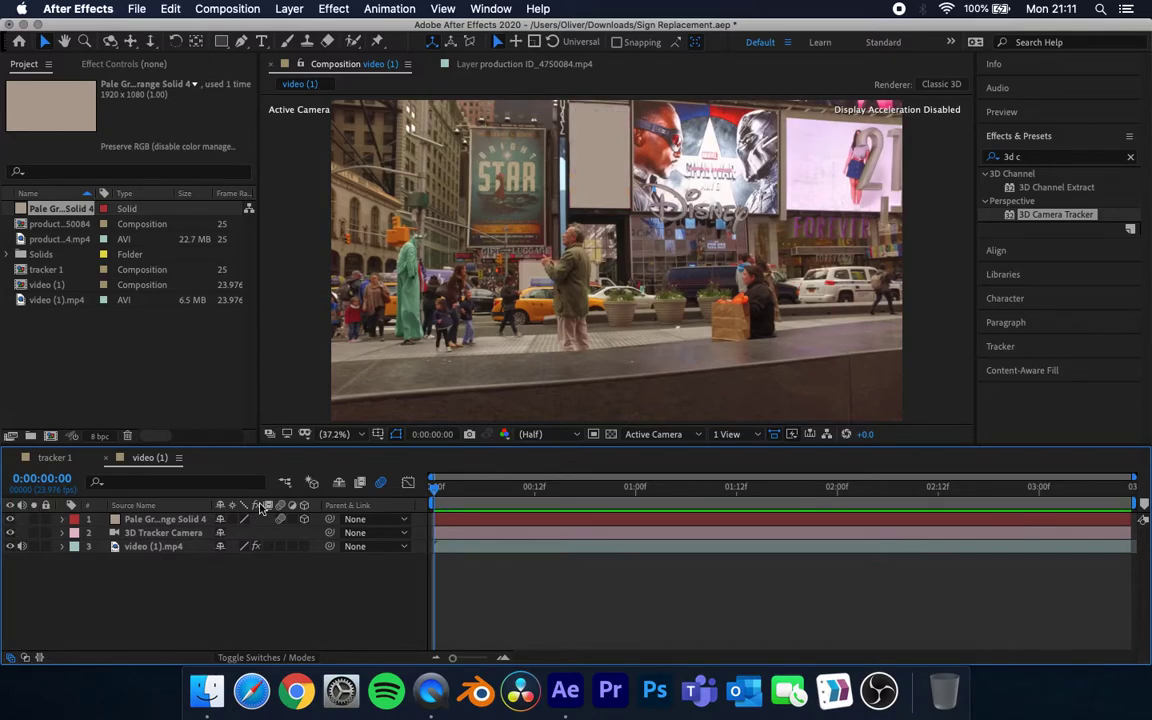
drag(508, 489, 897, 495)
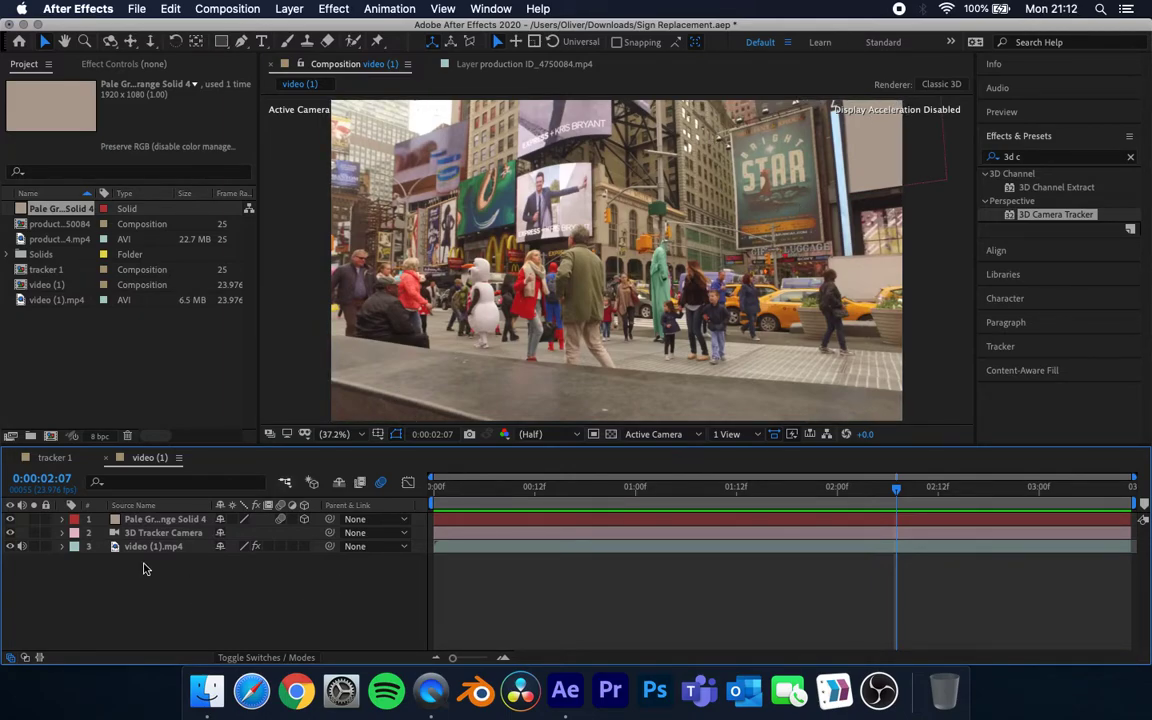
Step: Hide the #Nxtgen and Yellow Solid 1 layers in the tracker 1 composition and return to its first frame
click(55, 457)
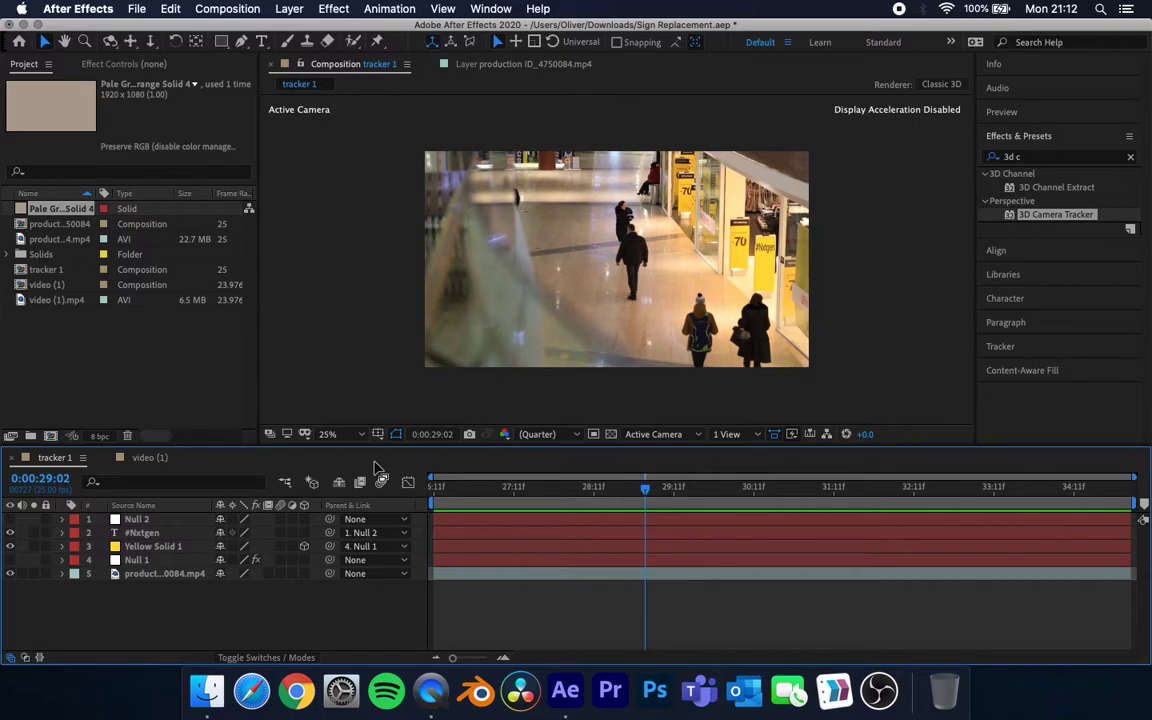
click(469, 487)
key(Home)
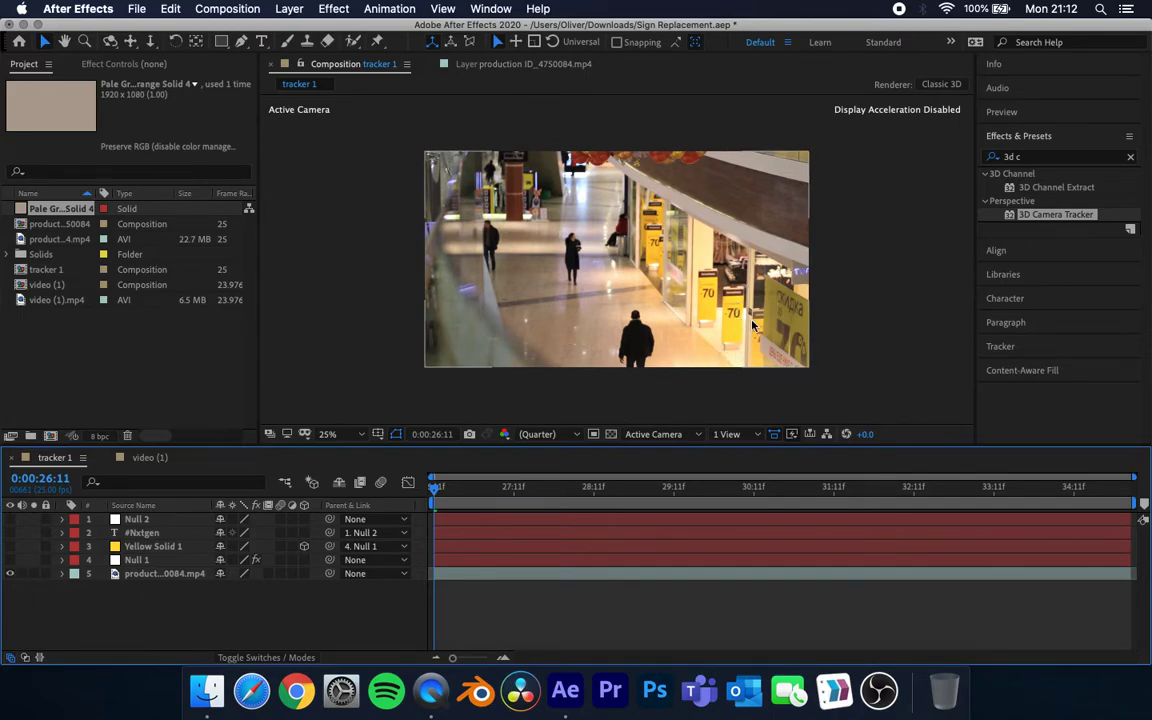
Step: Play the tracker 1 footage repeatedly from its start to examine how the yellow 70 signs move and whether people pass in front
drag(436, 489, 404, 482)
key(space)
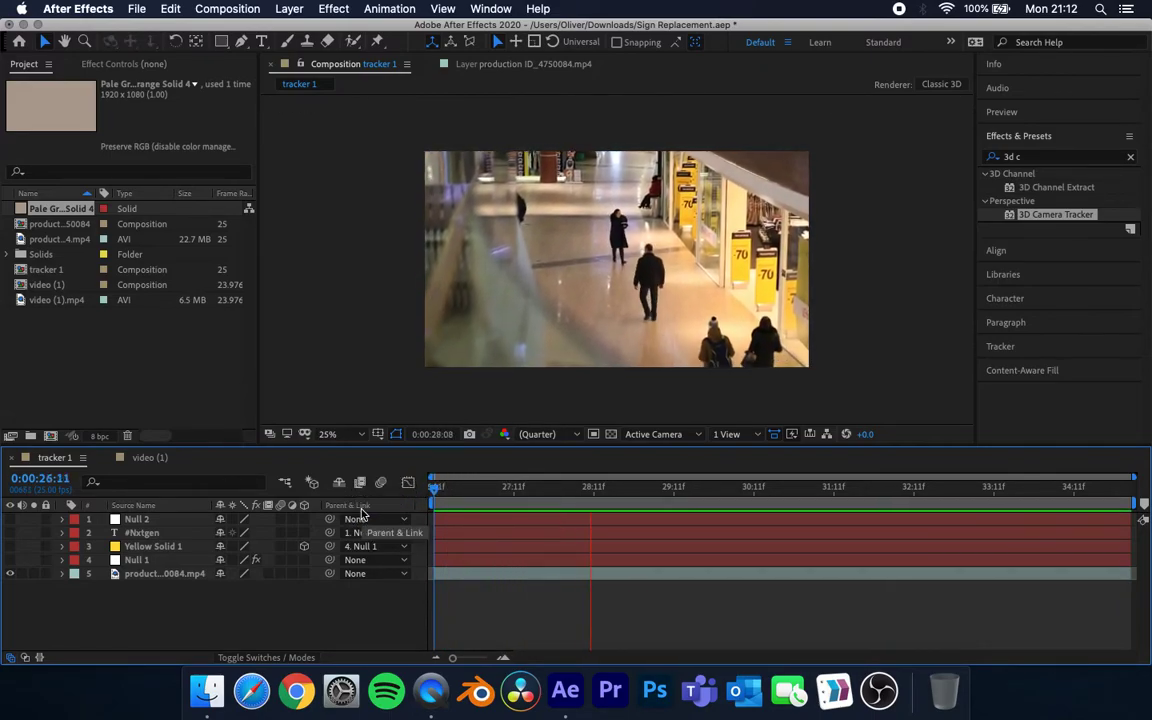
key(space)
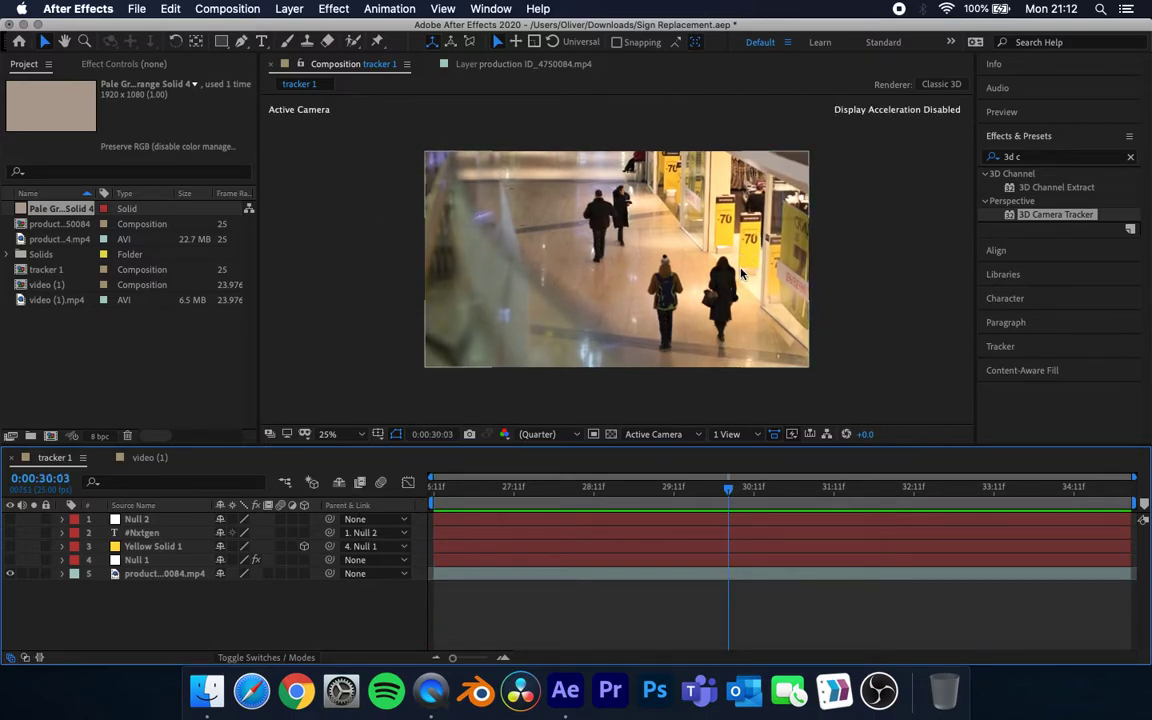
key(space)
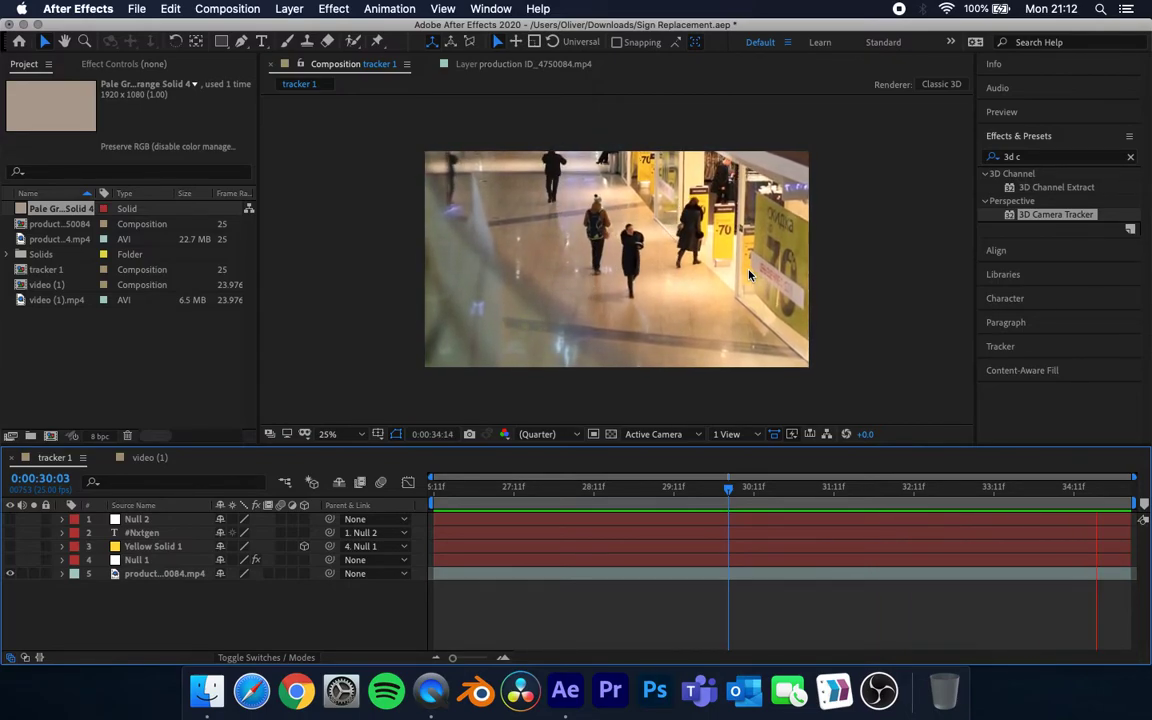
key(space)
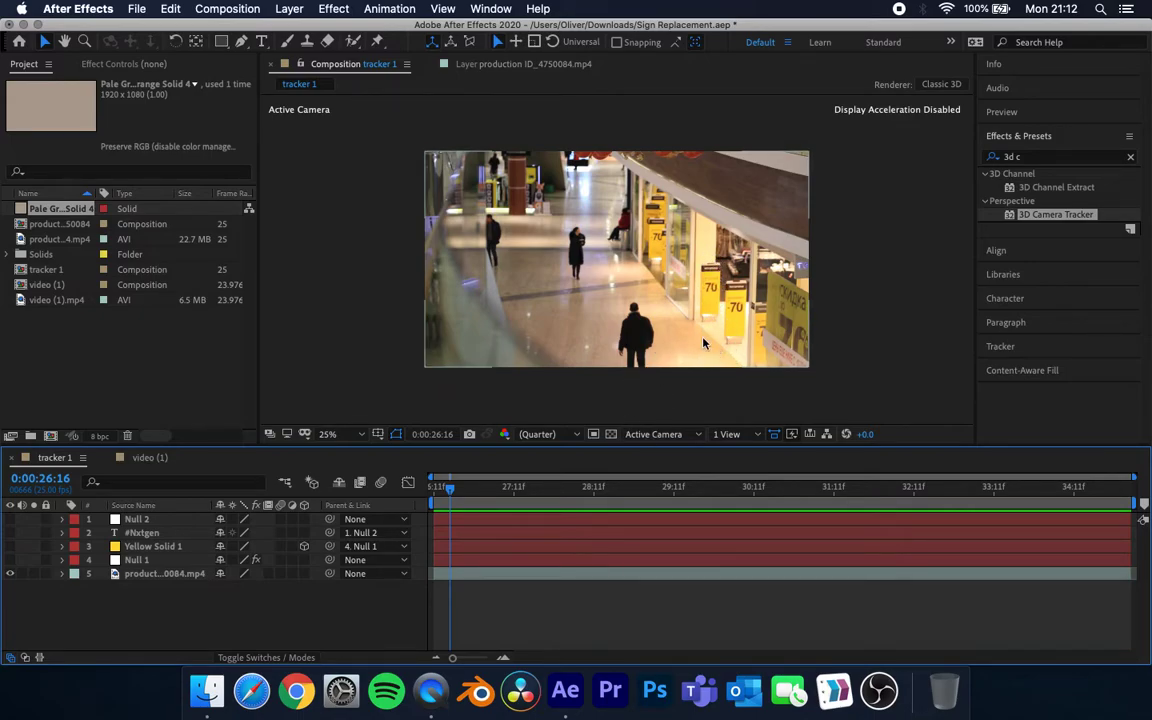
key(space)
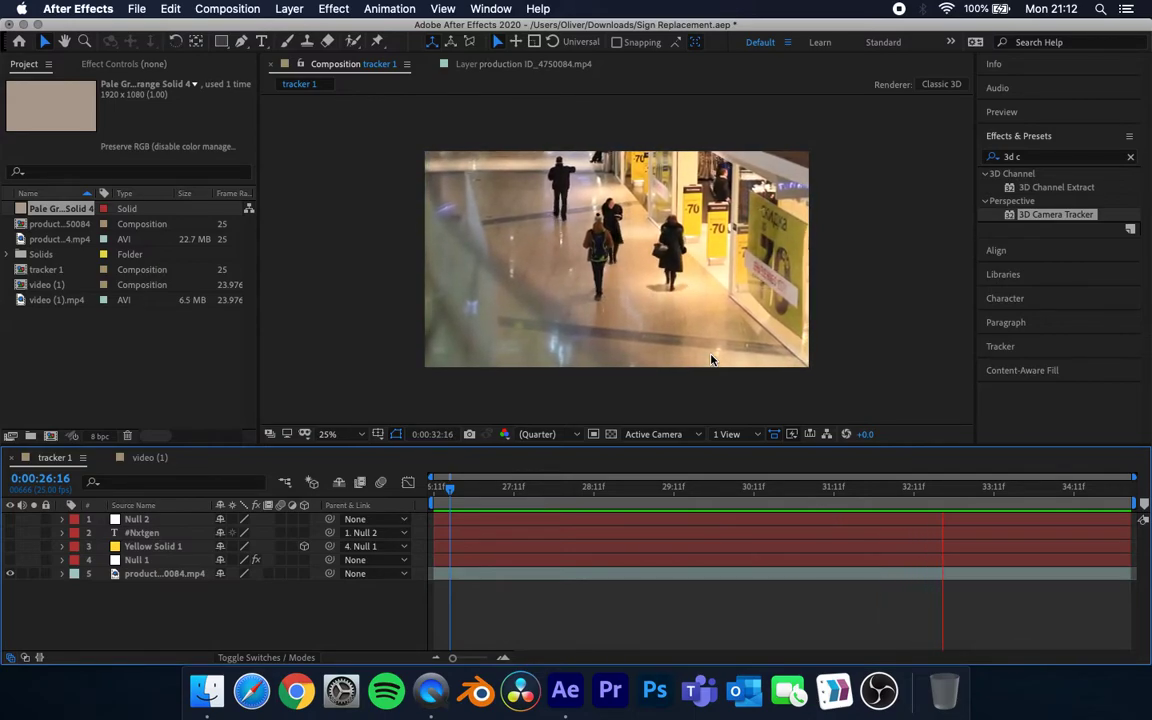
key(space)
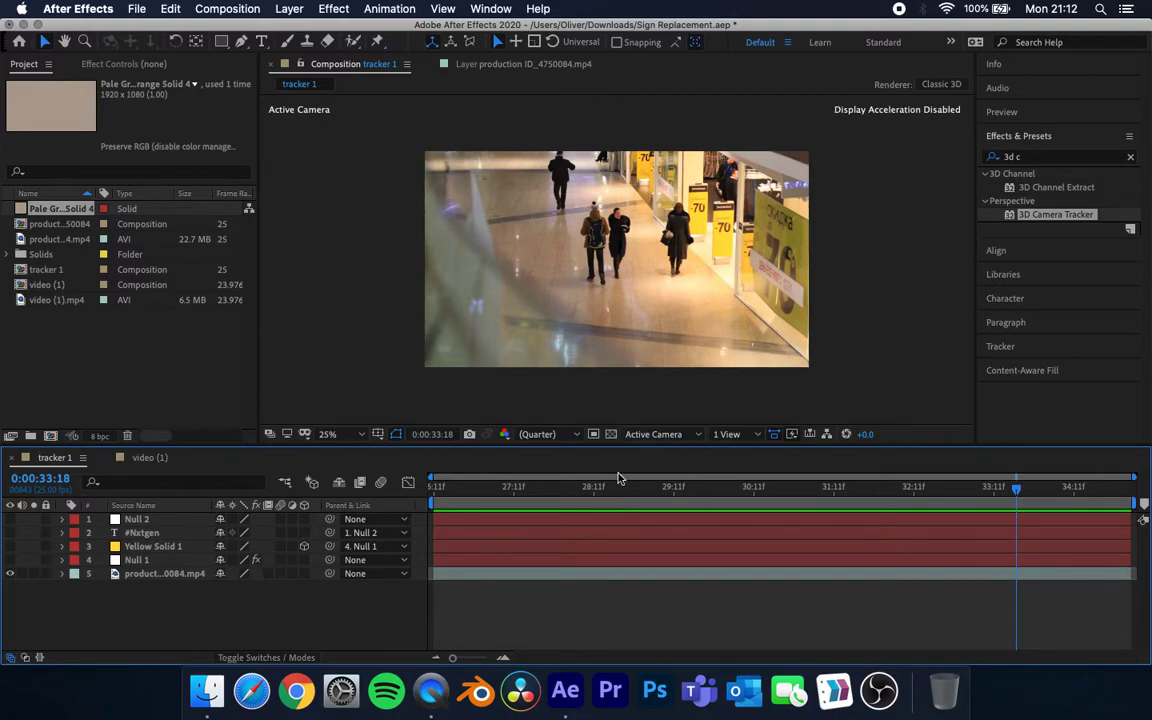
drag(591, 486, 370, 495)
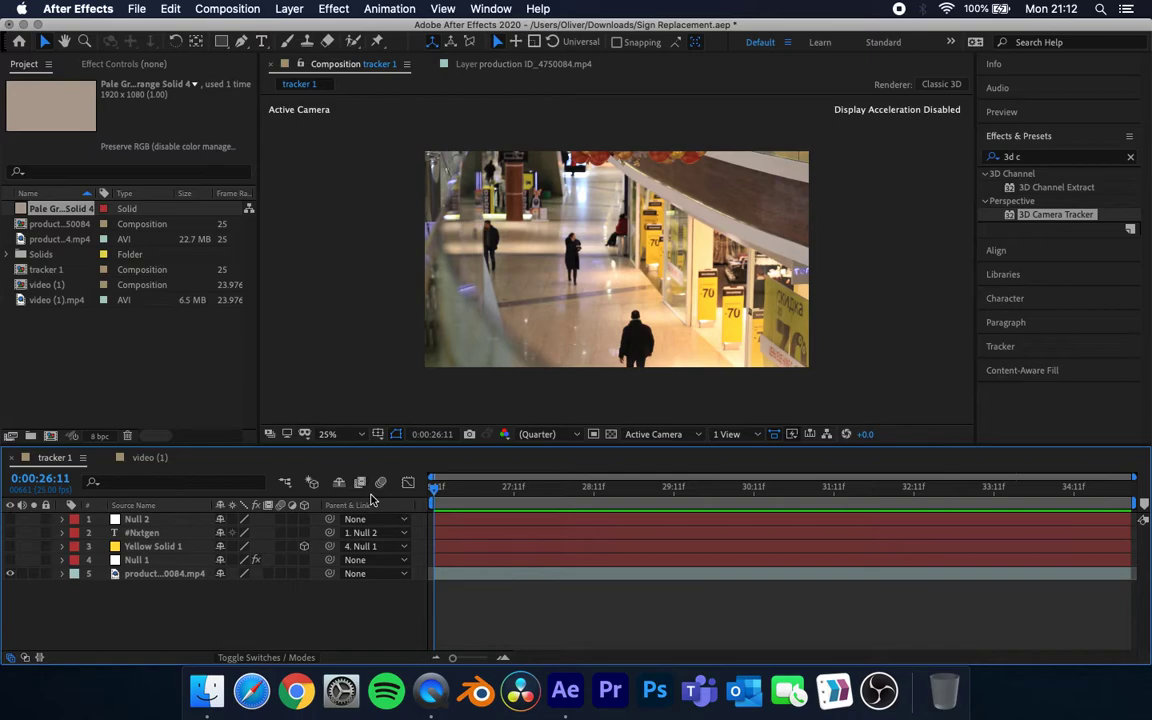
key(space)
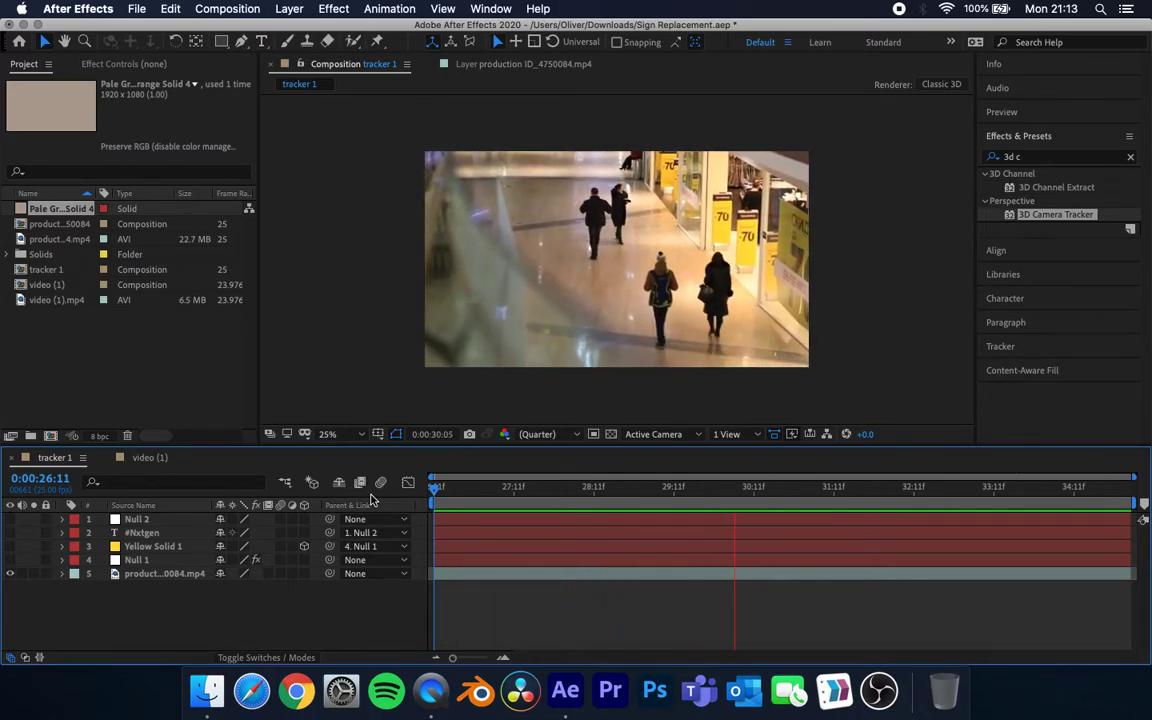
key(space)
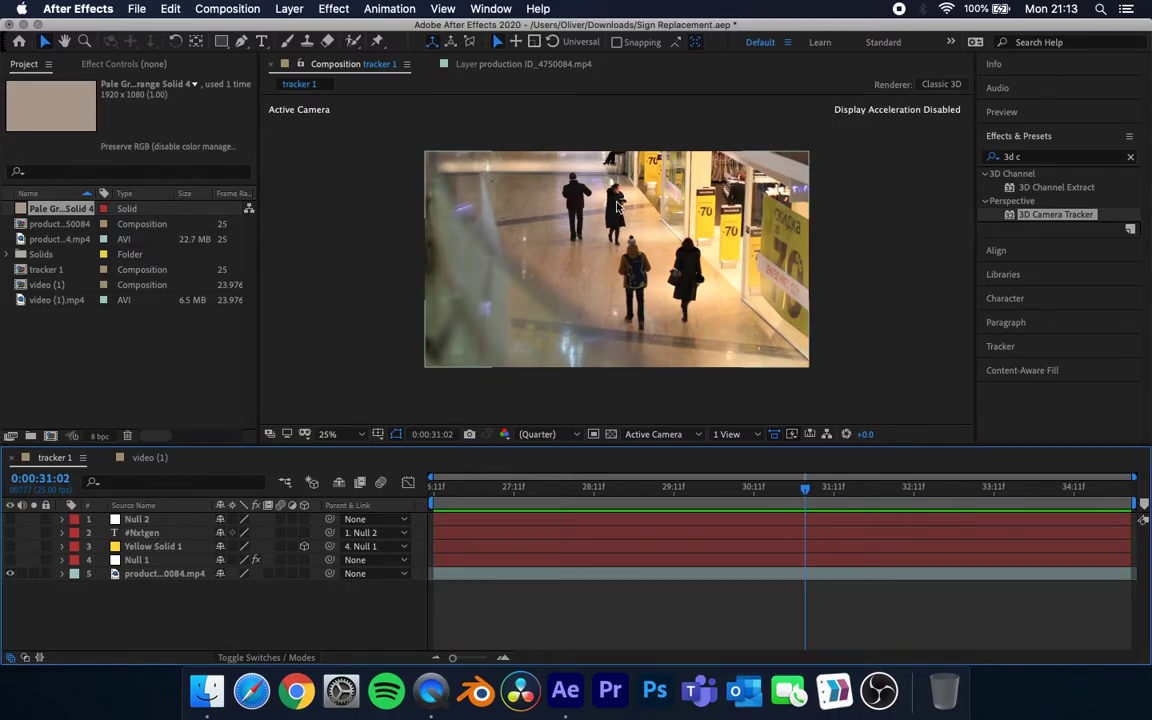
key(space)
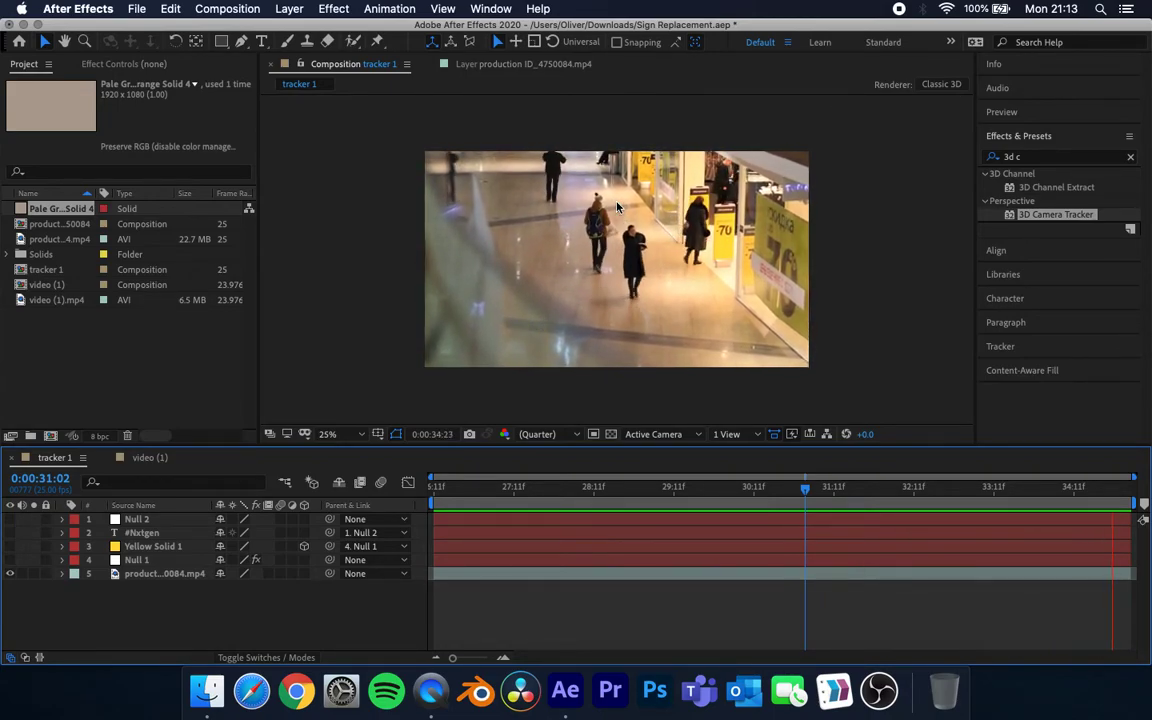
key(space)
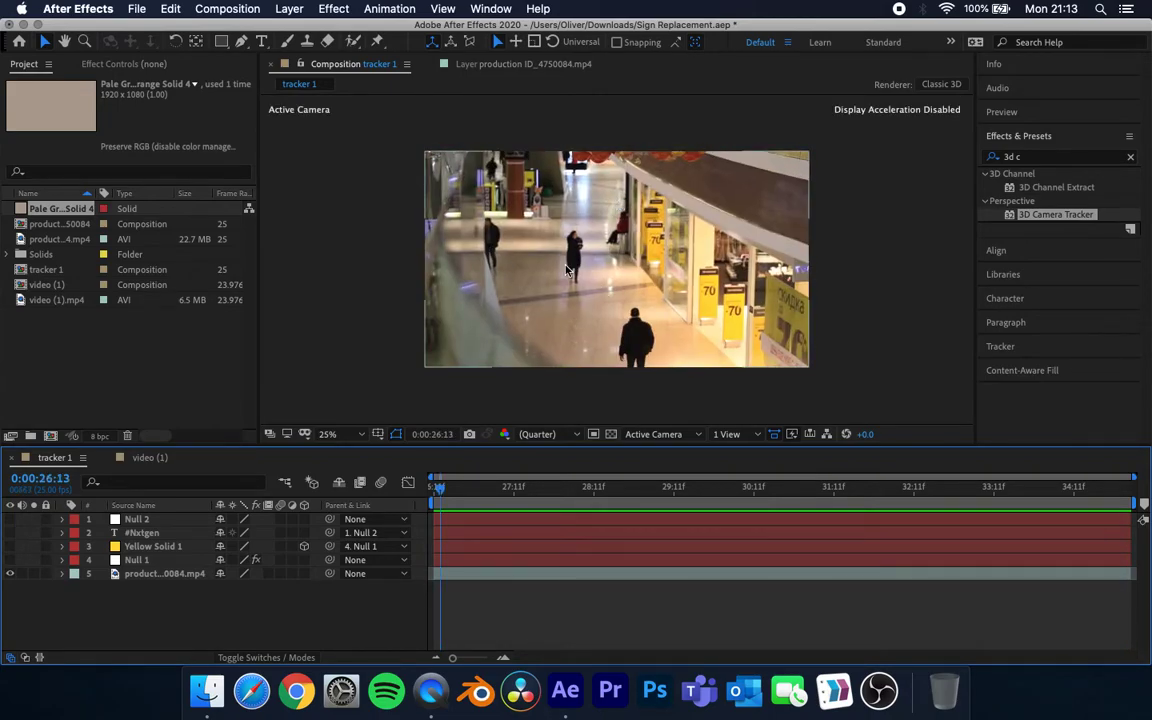
Step: Play the video (1) composition from its first frame and mute the audio of the video (1).mp4 layer
click(150, 457)
drag(478, 492, 420, 489)
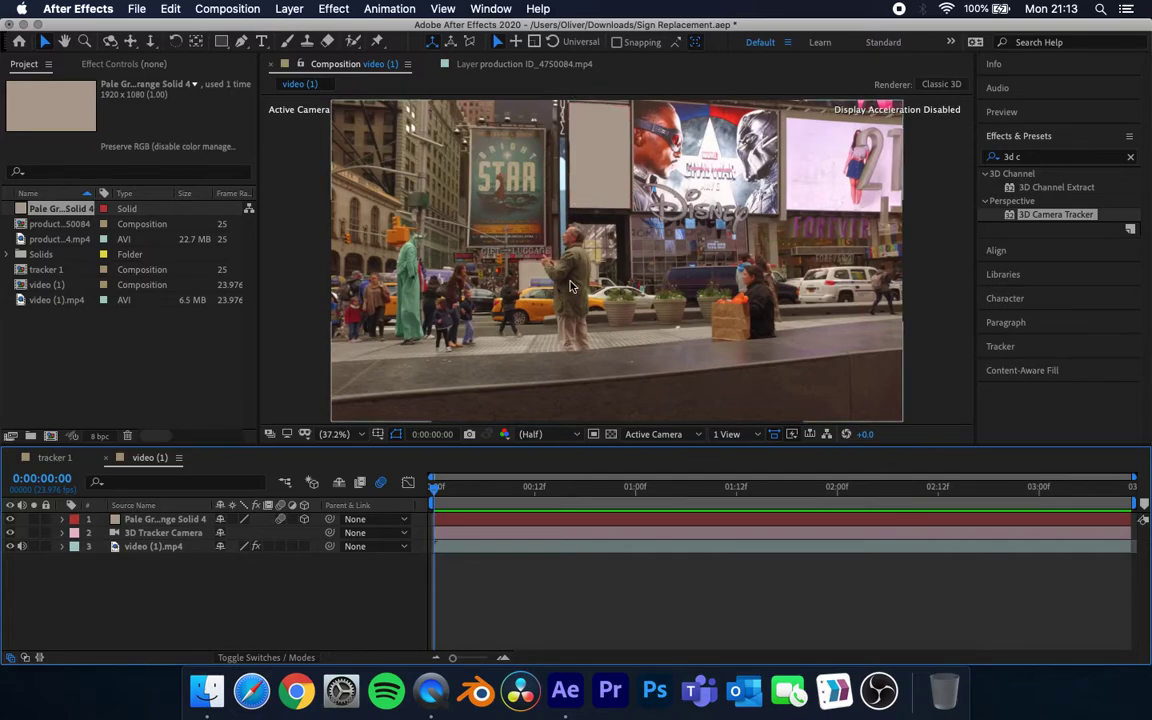
key(space)
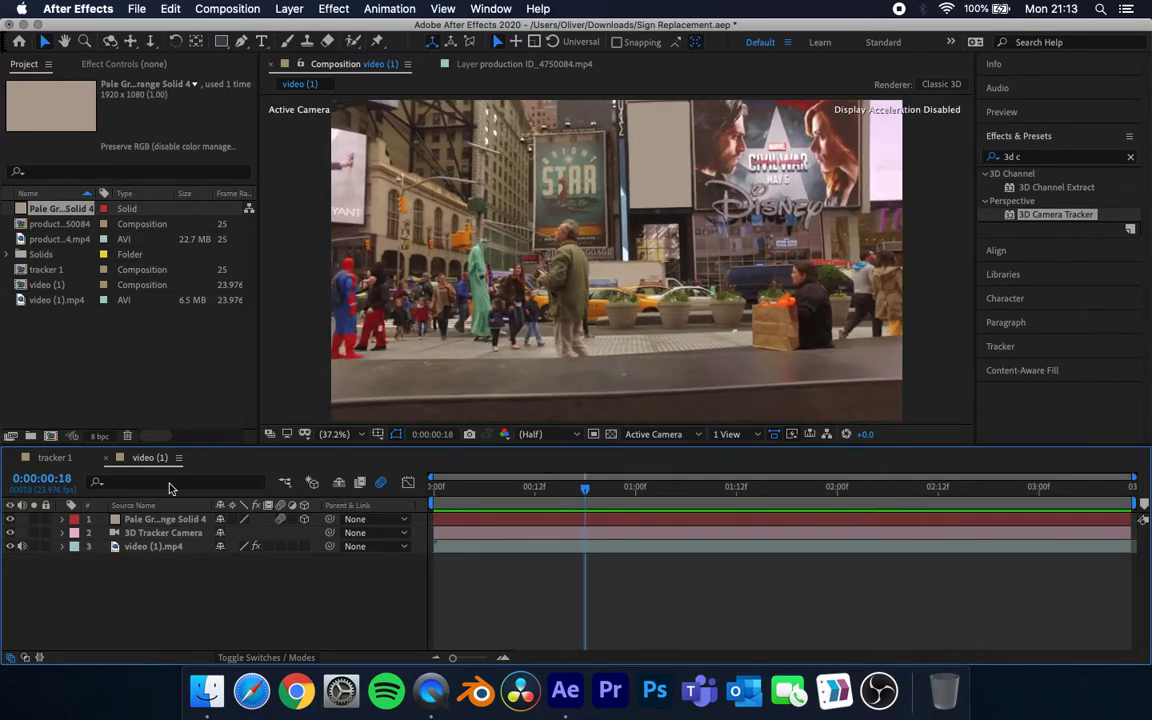
click(22, 546)
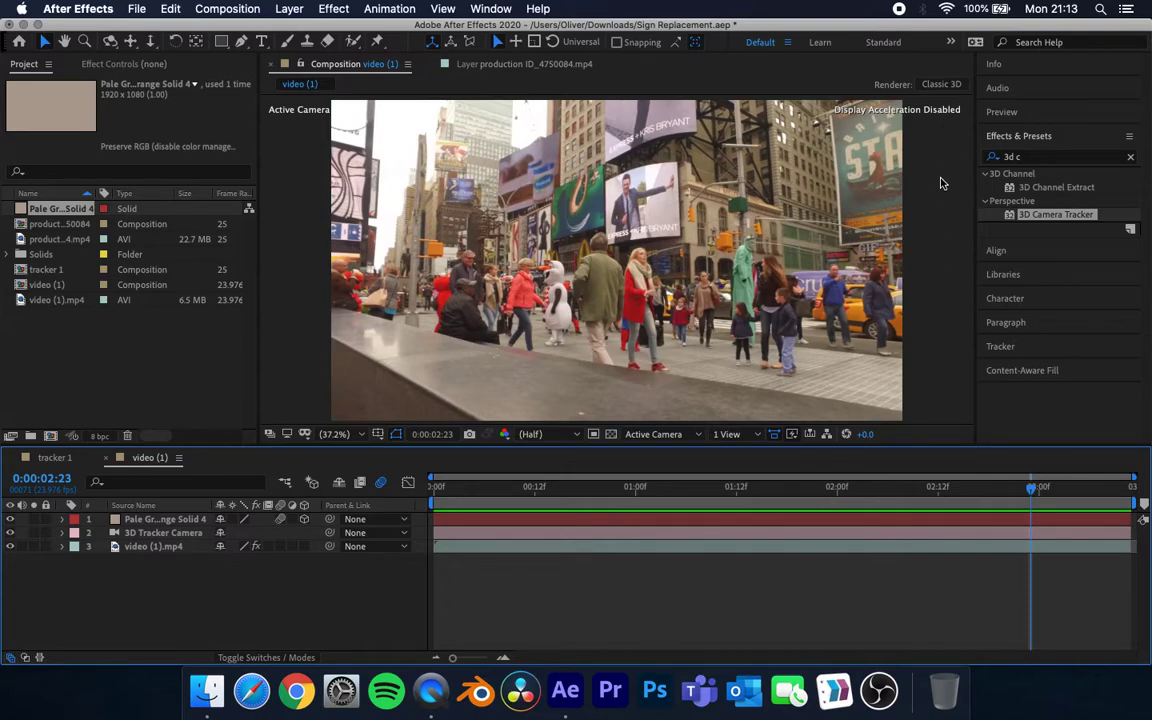
Step: Scrub video (1) between its first frame and about 0:00:02:18 to examine the billboard leaving the shot, ending at the start
drag(930, 482, 411, 516)
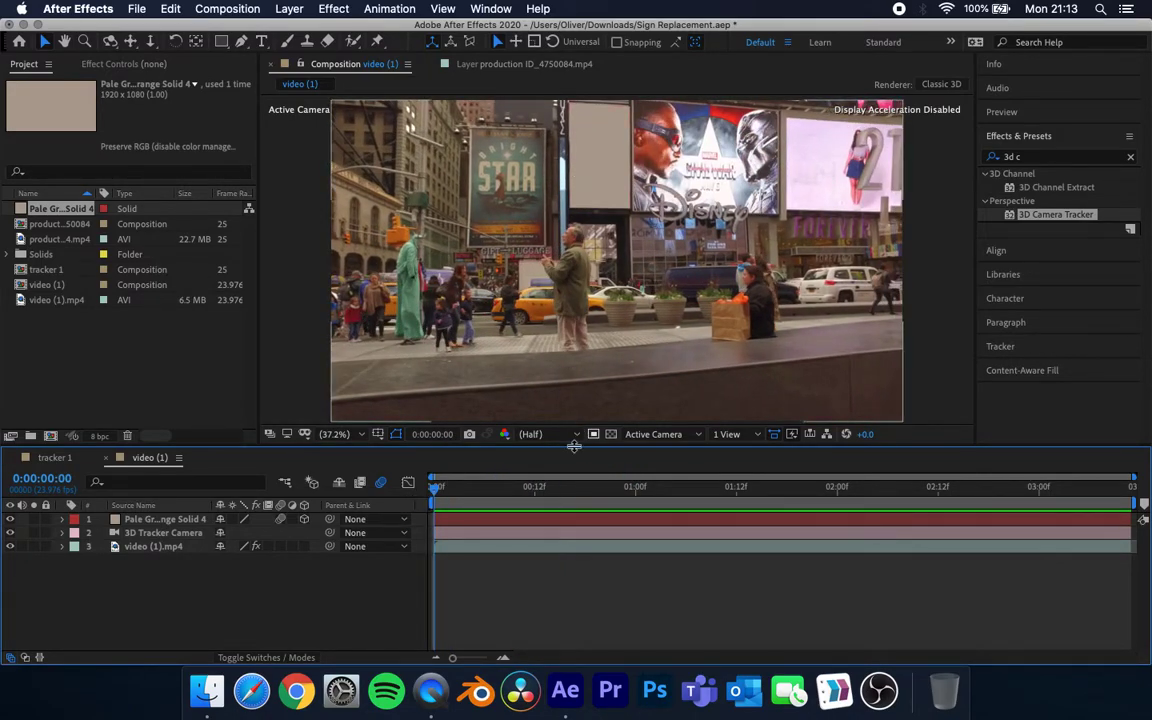
drag(434, 487, 990, 466)
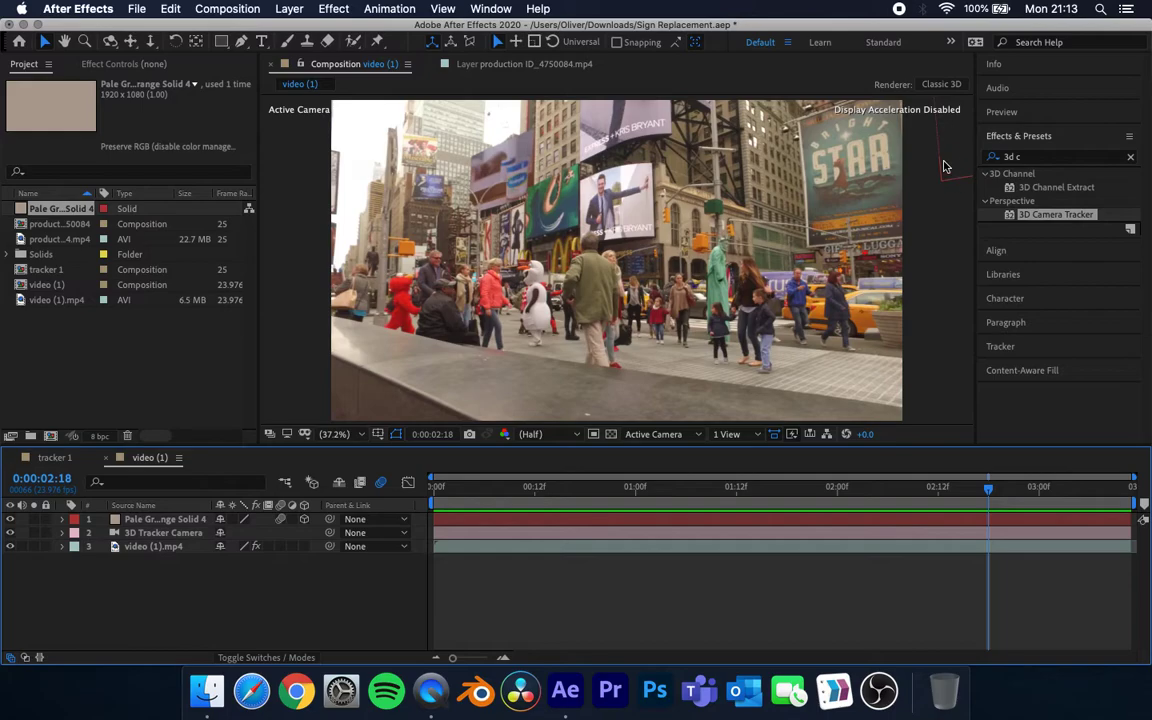
drag(990, 493, 406, 472)
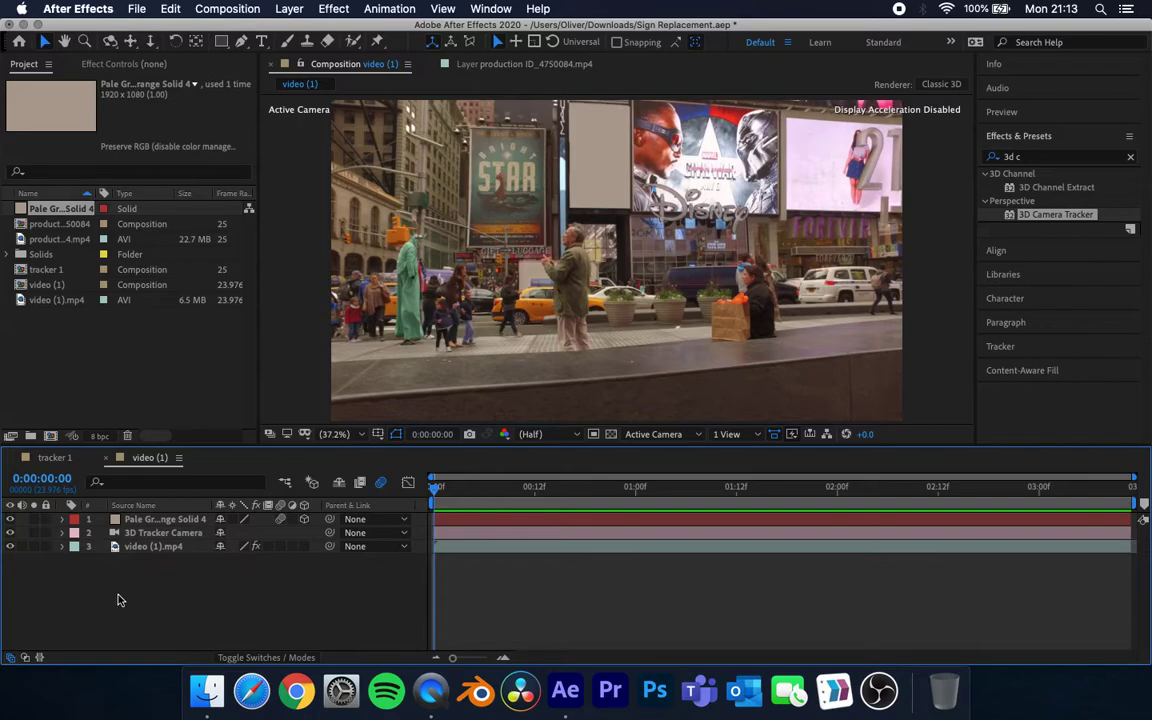
Step: Compare the tracker 1 shot with its #Nxtgen, Yellow Solid 1 and Null 1 layers shown and hidden, and select the production footage in the project
click(62, 458)
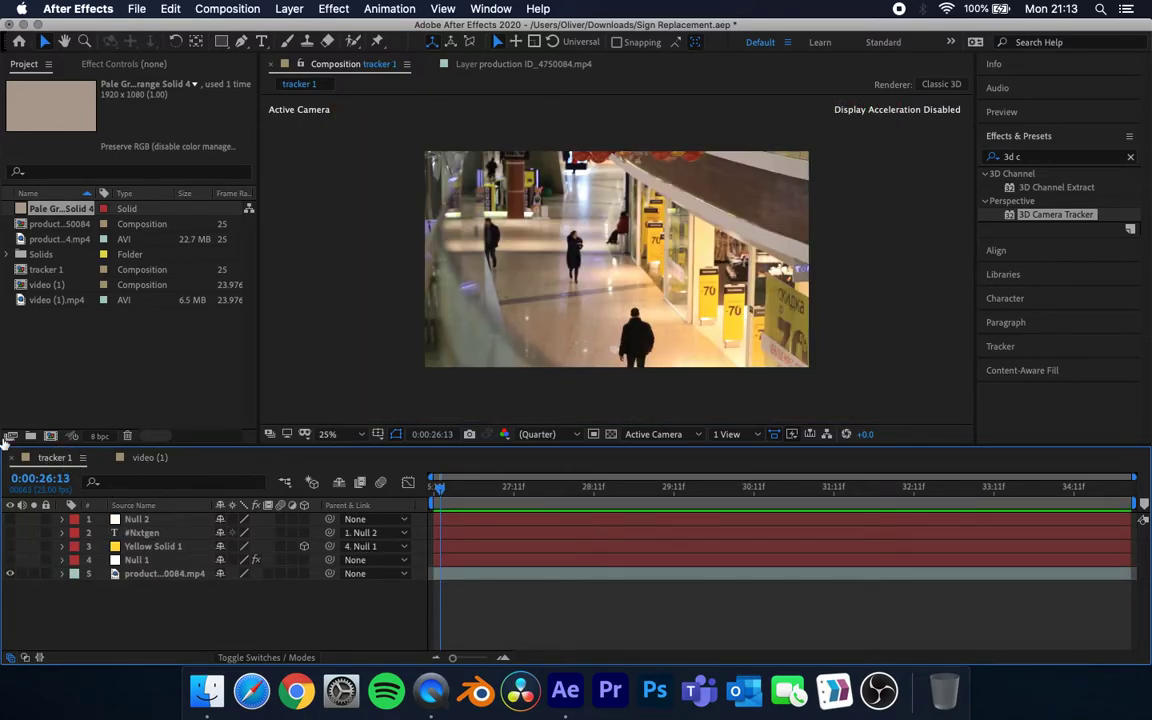
click(9, 560)
click(10, 546)
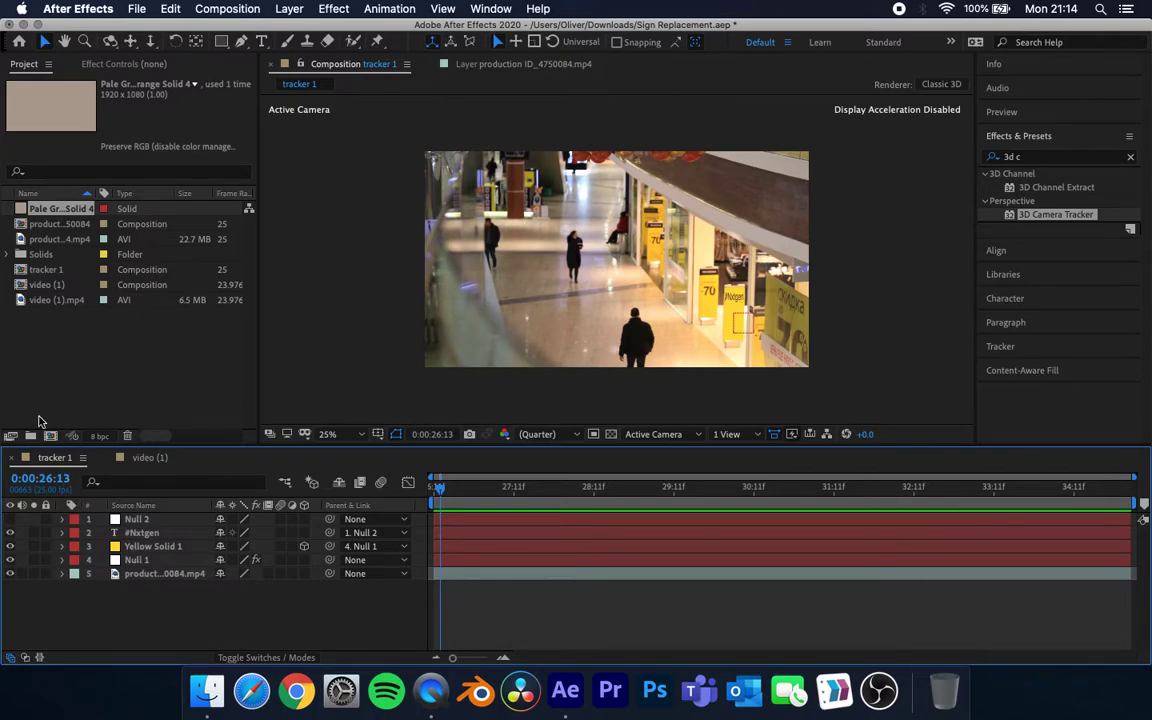
click(54, 354)
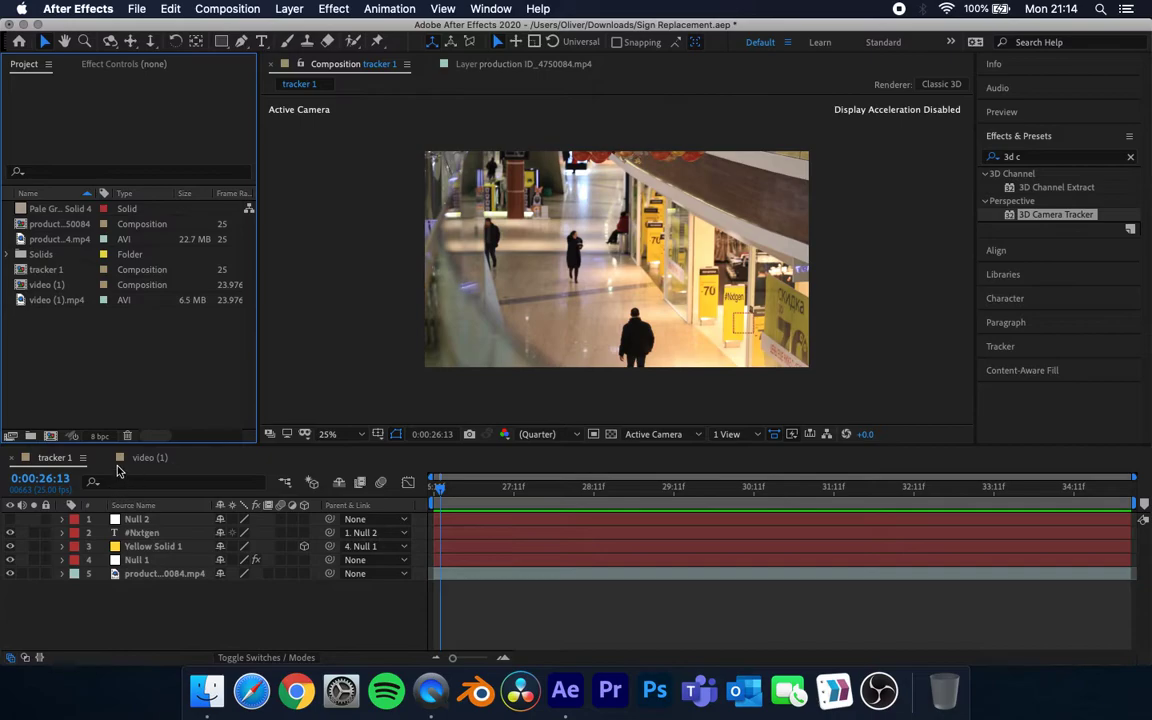
click(62, 239)
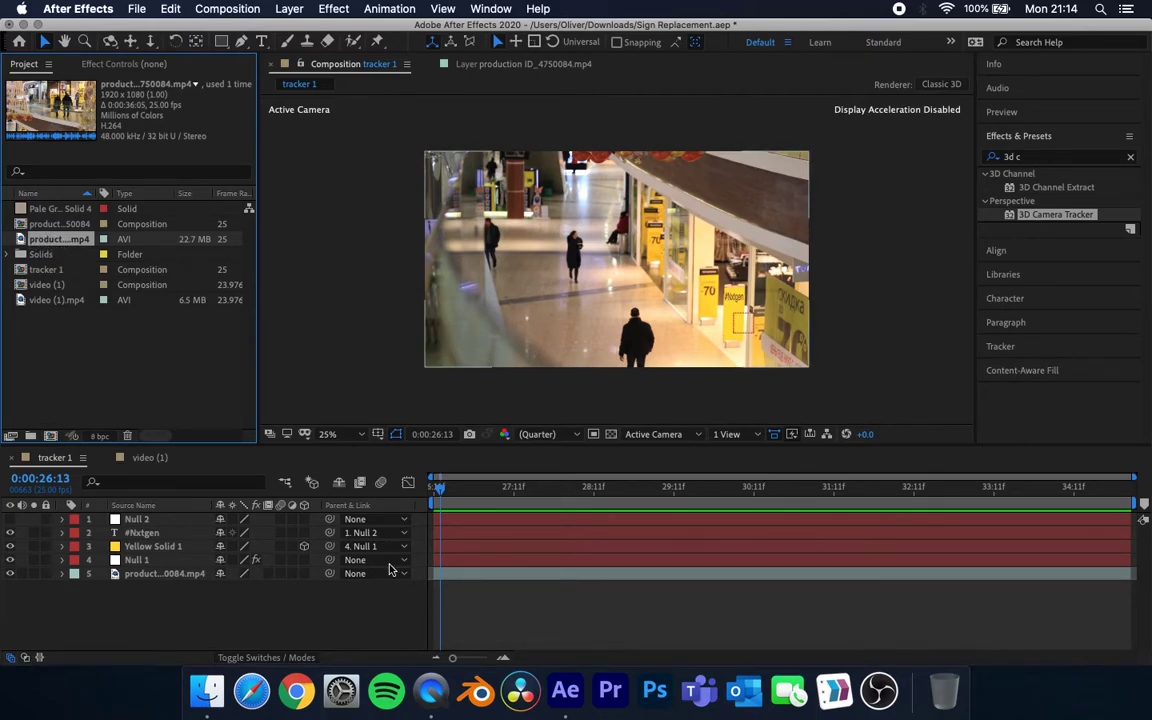
drag(9, 559, 10, 531)
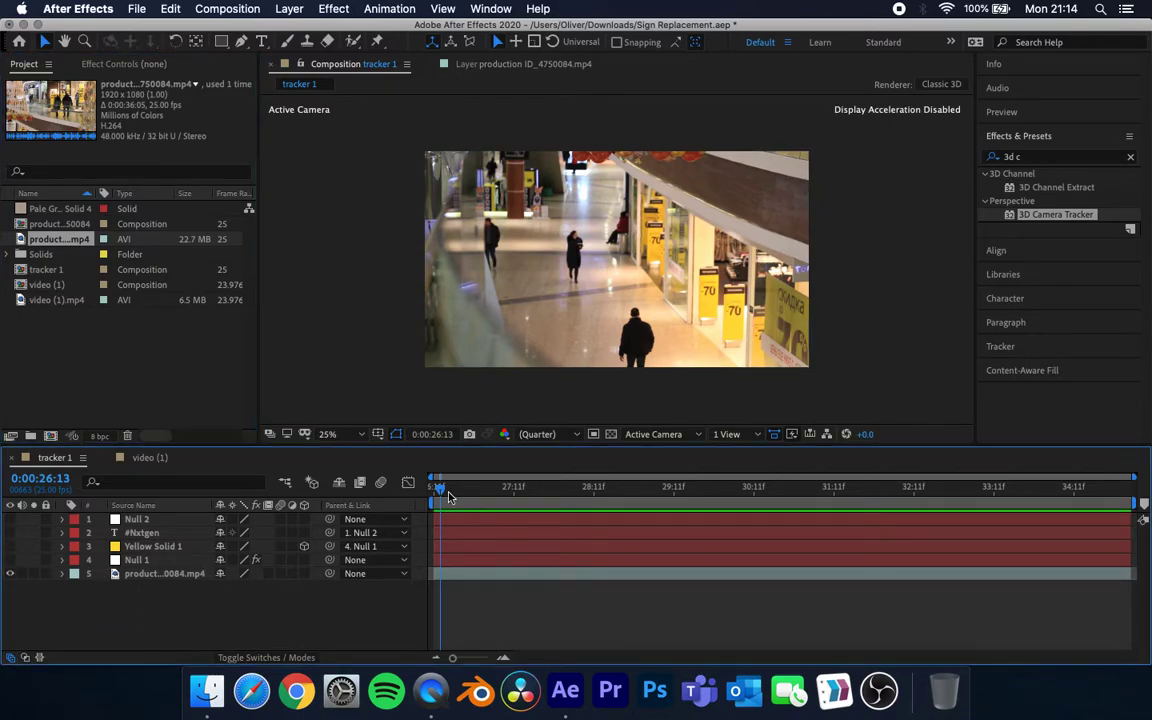
Step: Move the tracker 1 composition's current time to 0:00:27:17
drag(436, 486, 707, 533)
drag(428, 553, 533, 548)
right_click(221, 617)
mouse_move(328, 489)
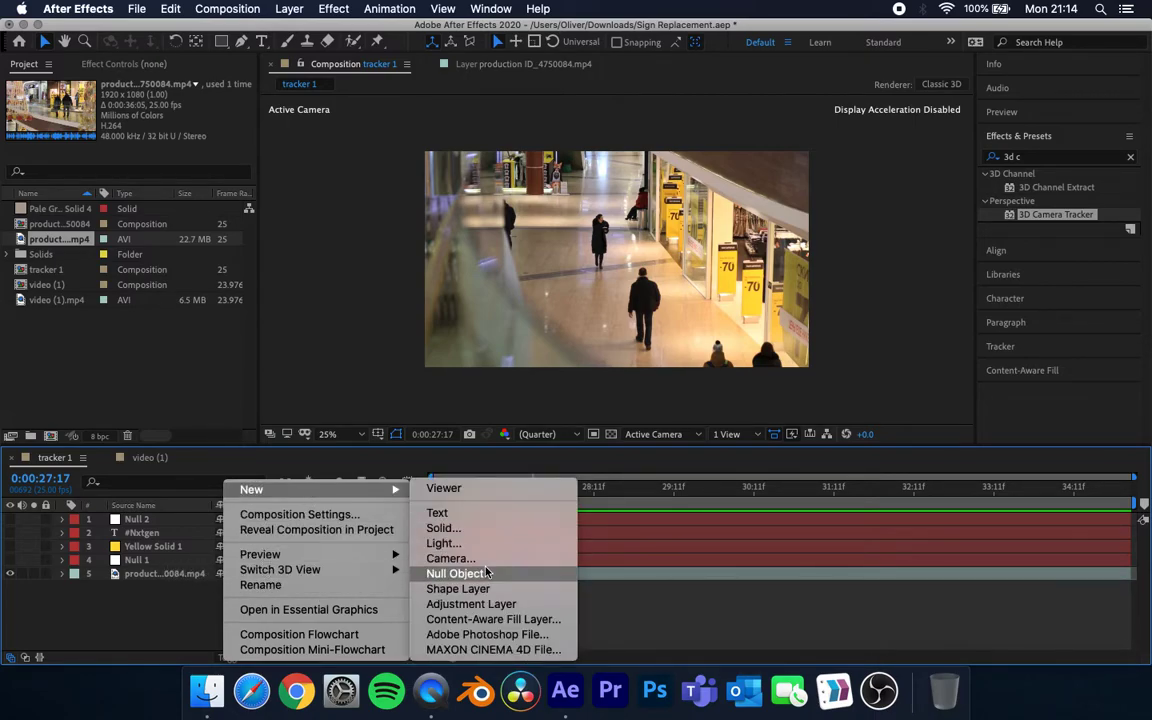
click(102, 547)
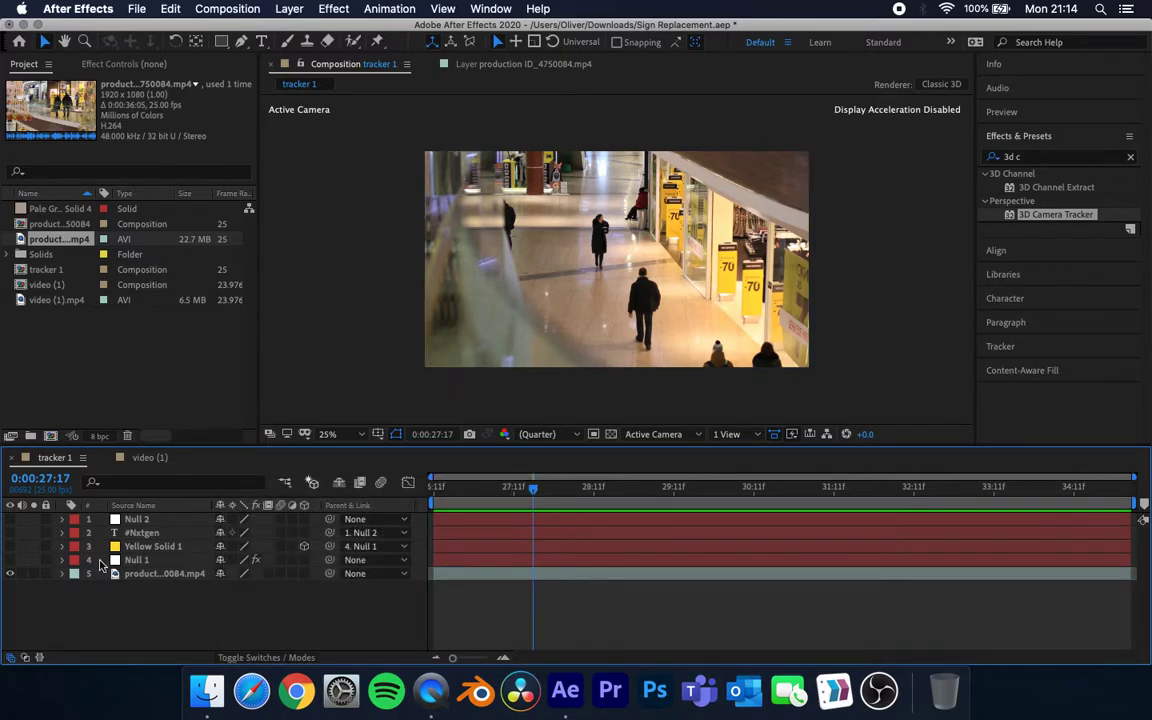
Step: Select the production footage layer in tracker 1 and bring up the Tracker controls
click(147, 574)
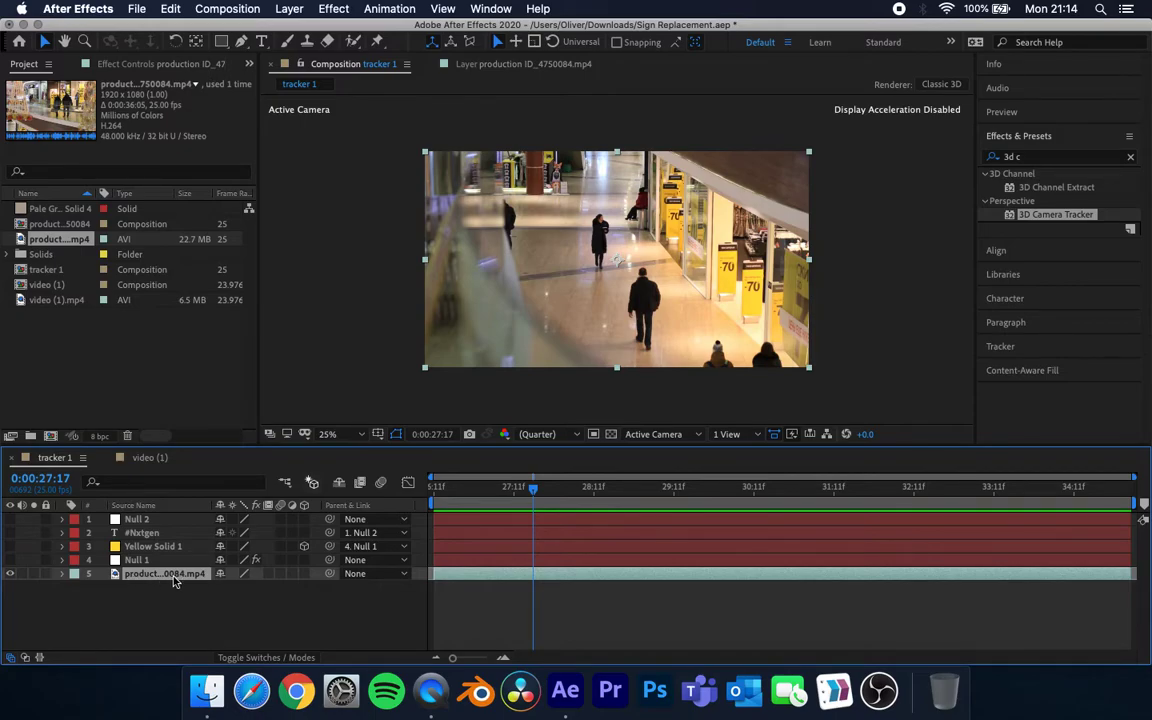
click(1003, 347)
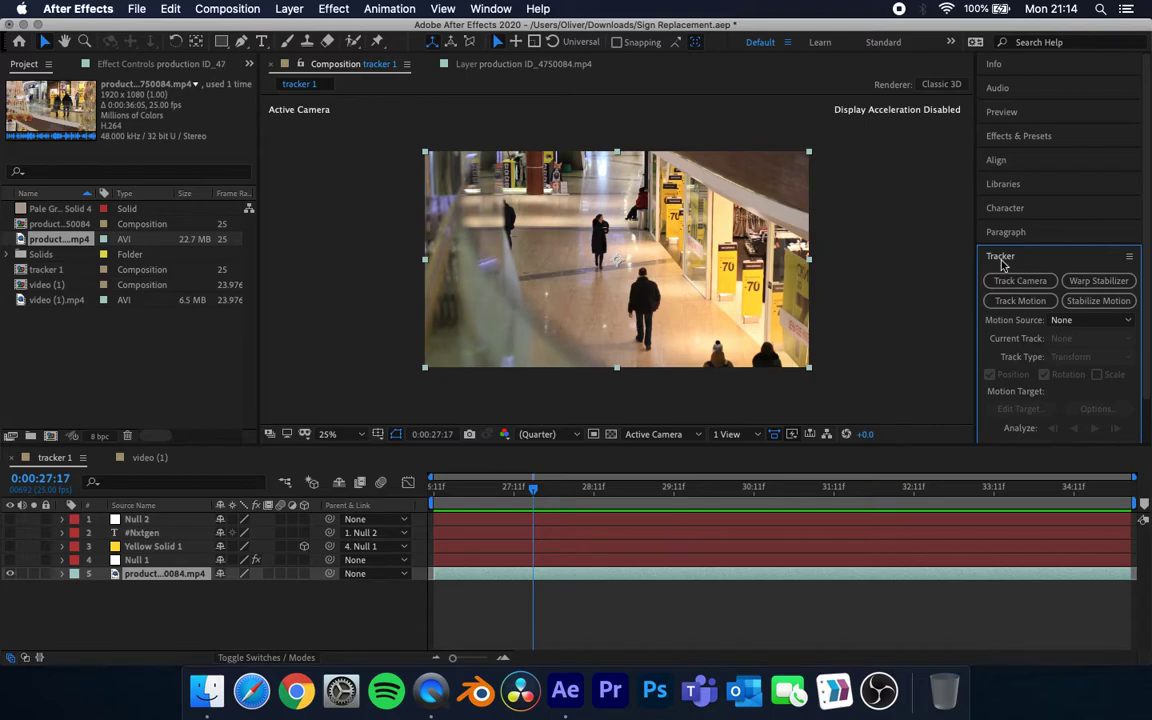
click(478, 9)
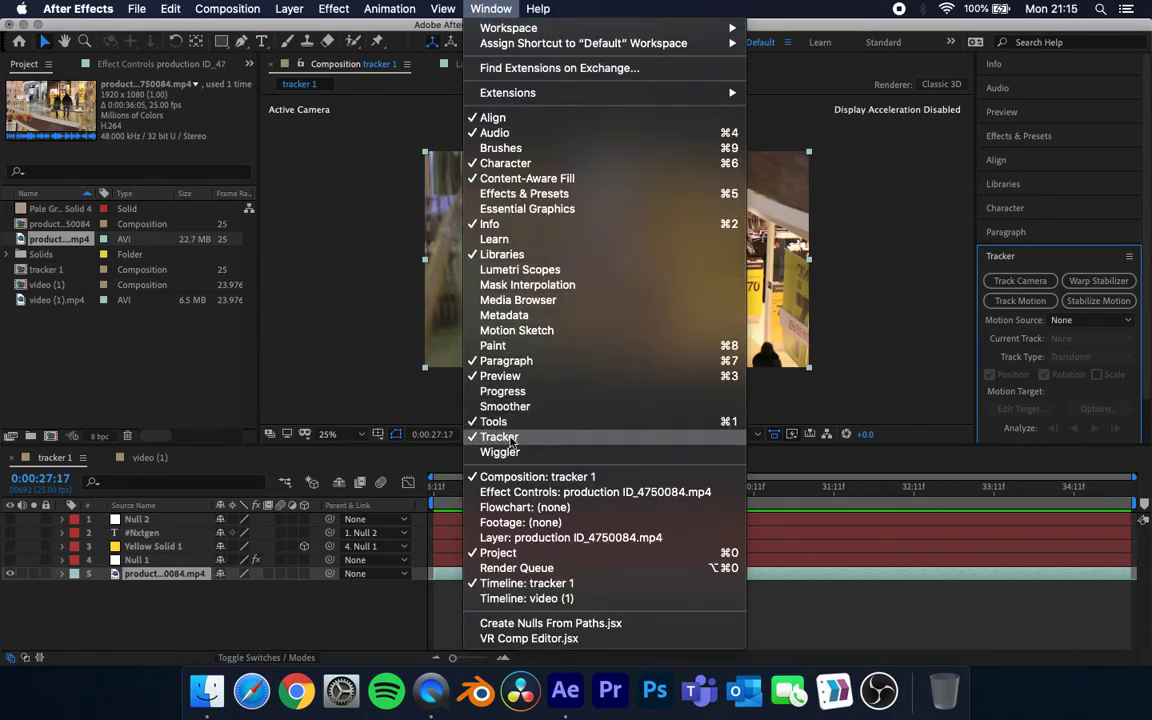
click(1090, 258)
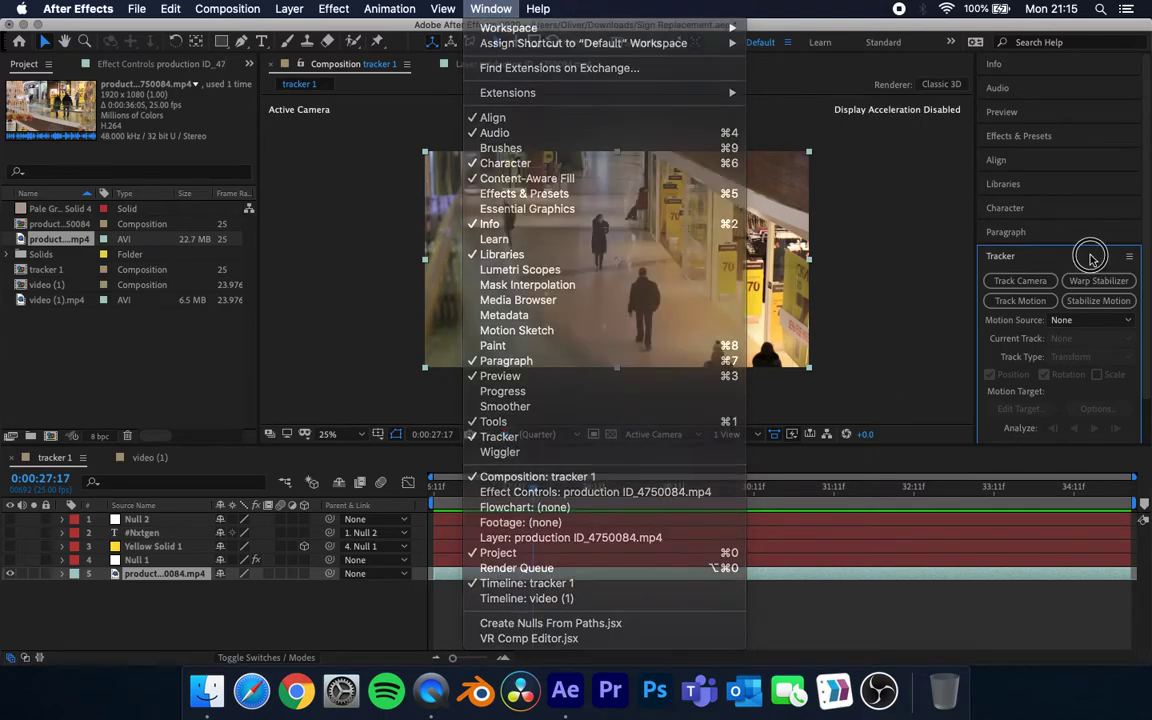
Step: Start Track Motion on the production footage layer and set the track type to Perspective corner pin
scroll(1060, 230, down, 1)
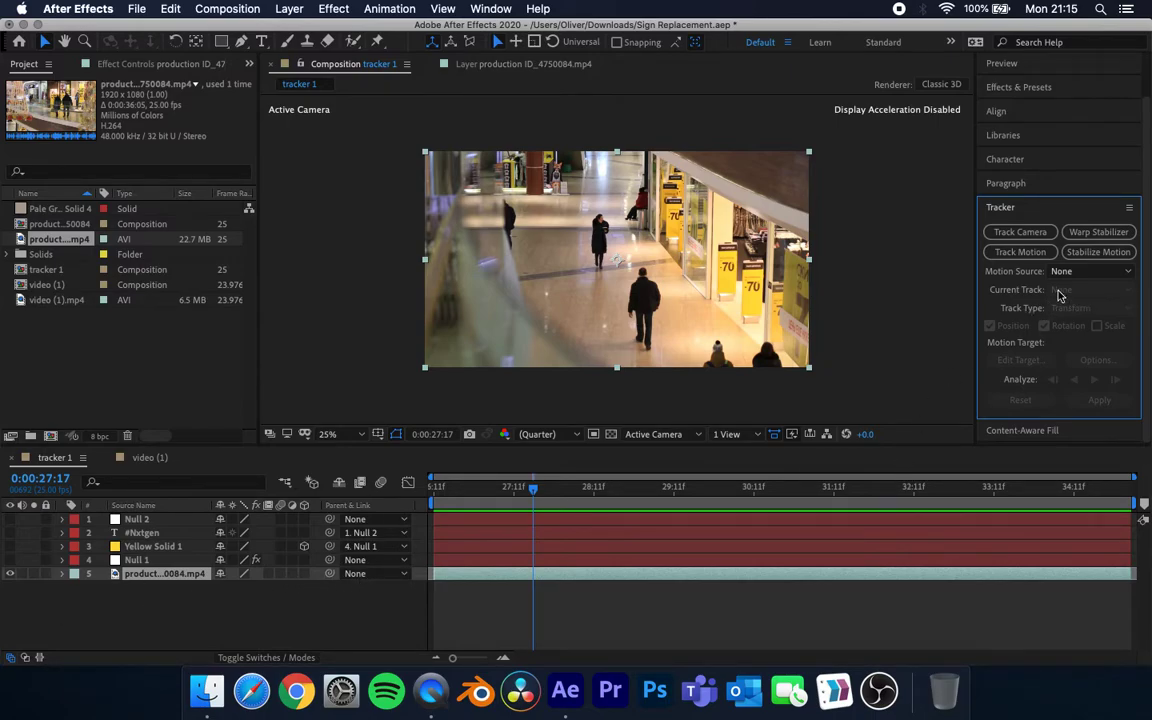
click(1026, 253)
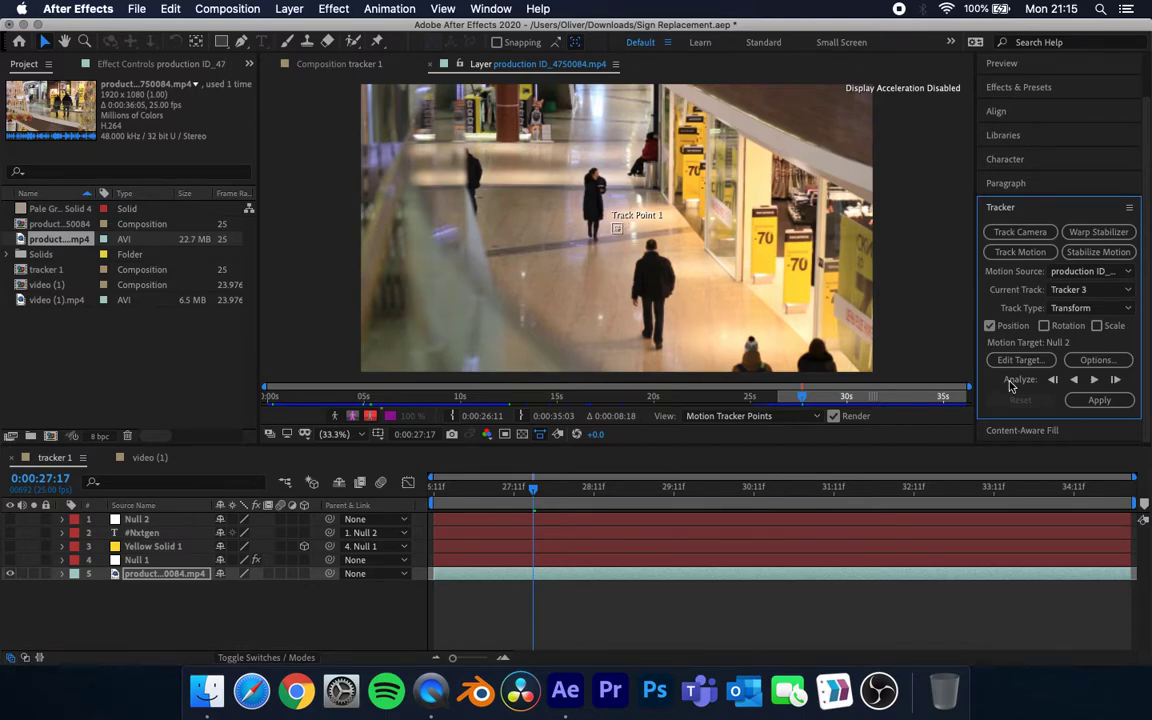
click(1068, 310)
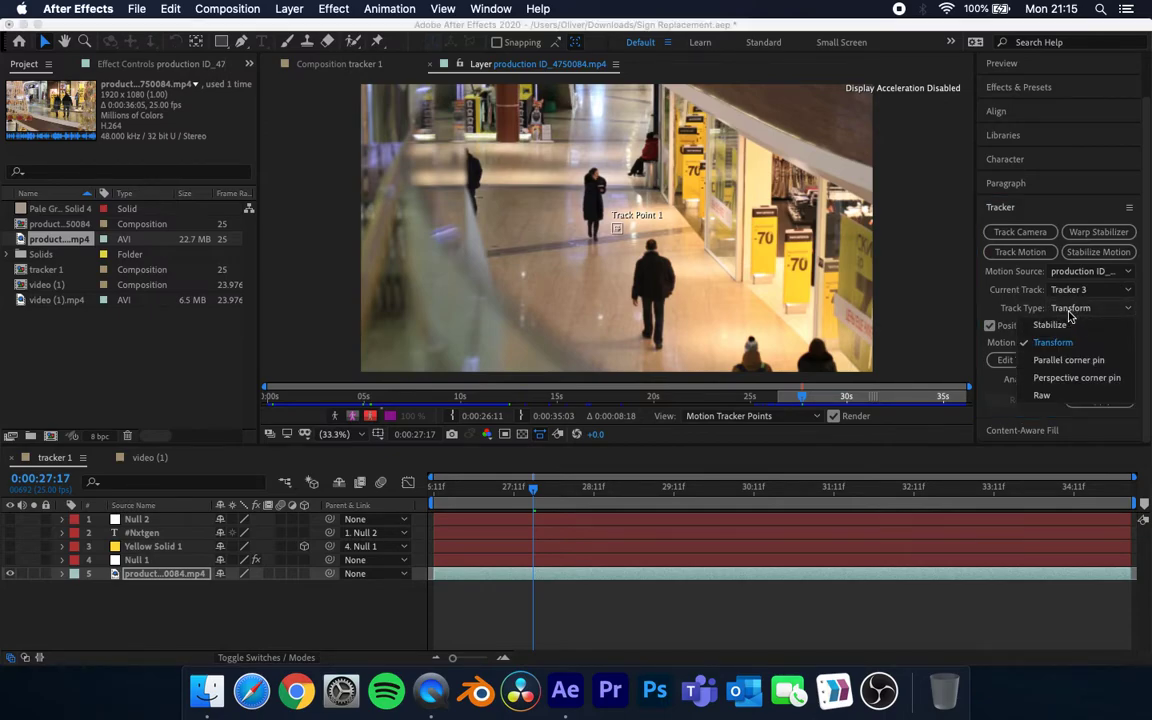
click(1067, 380)
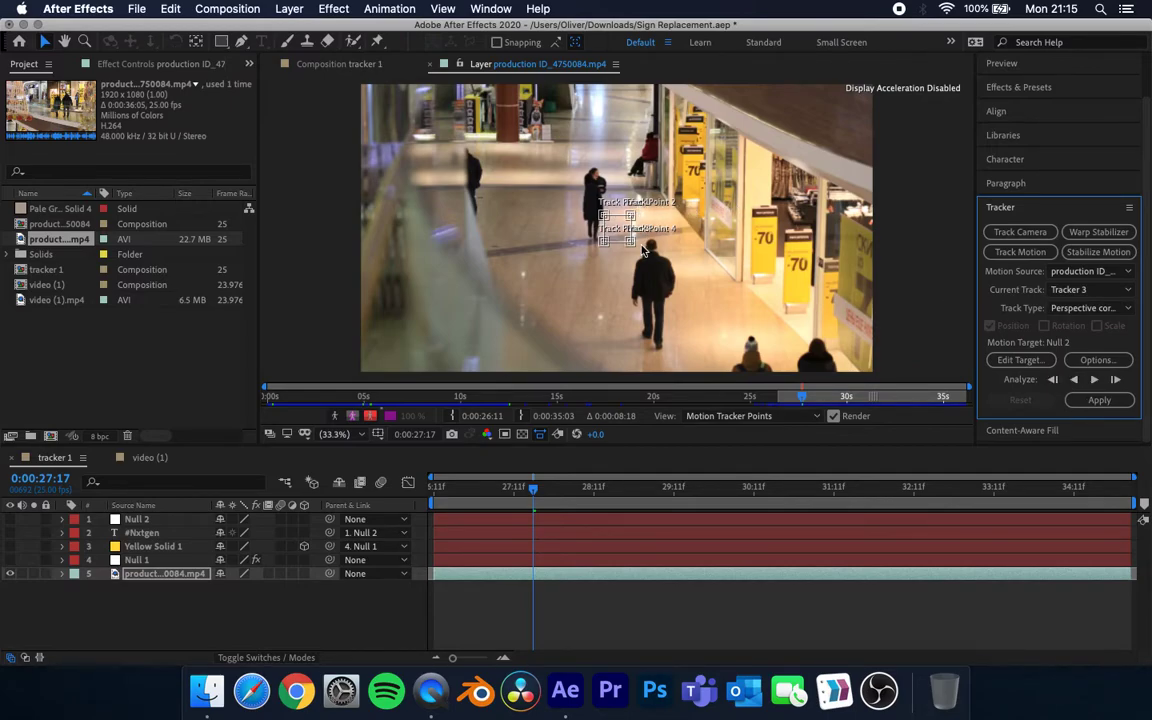
Step: Place Track Point 4 on the lower-right corner of the nearer yellow -70 sign
scroll(643, 252, up, 6)
scroll(758, 218, down, 5)
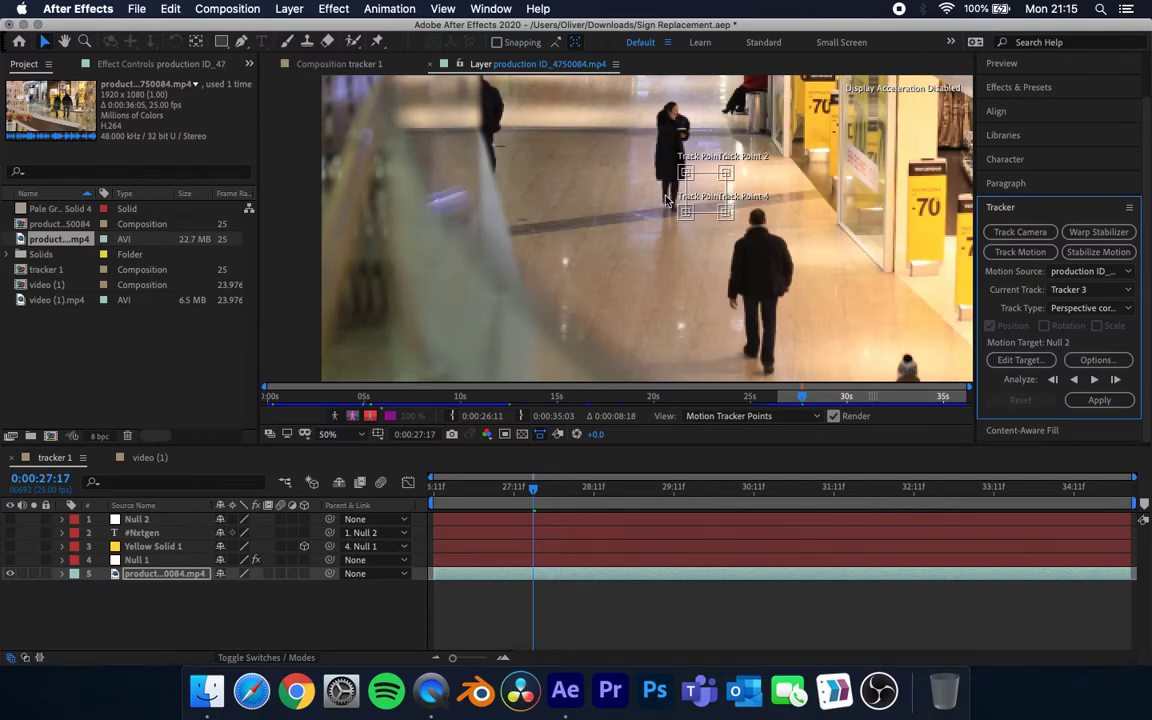
key(h)
drag(830, 278, 633, 277)
key(v)
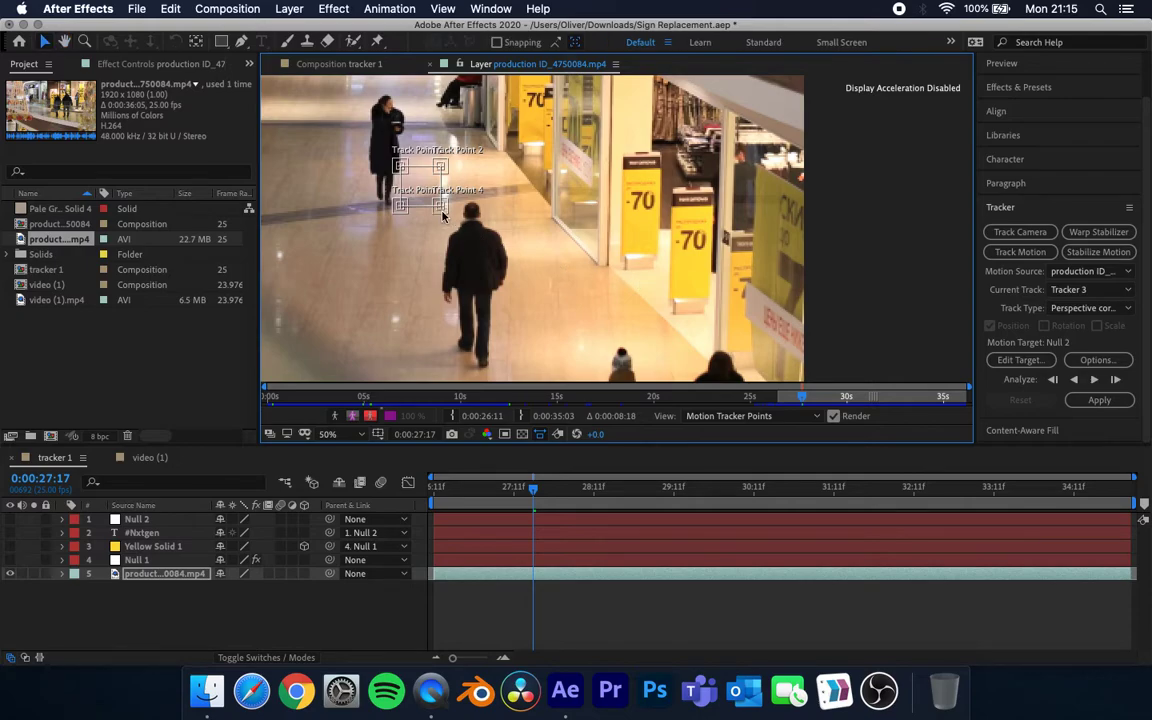
mouse_move(445, 213)
mouse_down()
mouse_move(470, 226)
mouse_move(452, 210)
mouse_up()
scroll(455, 222, up, 2)
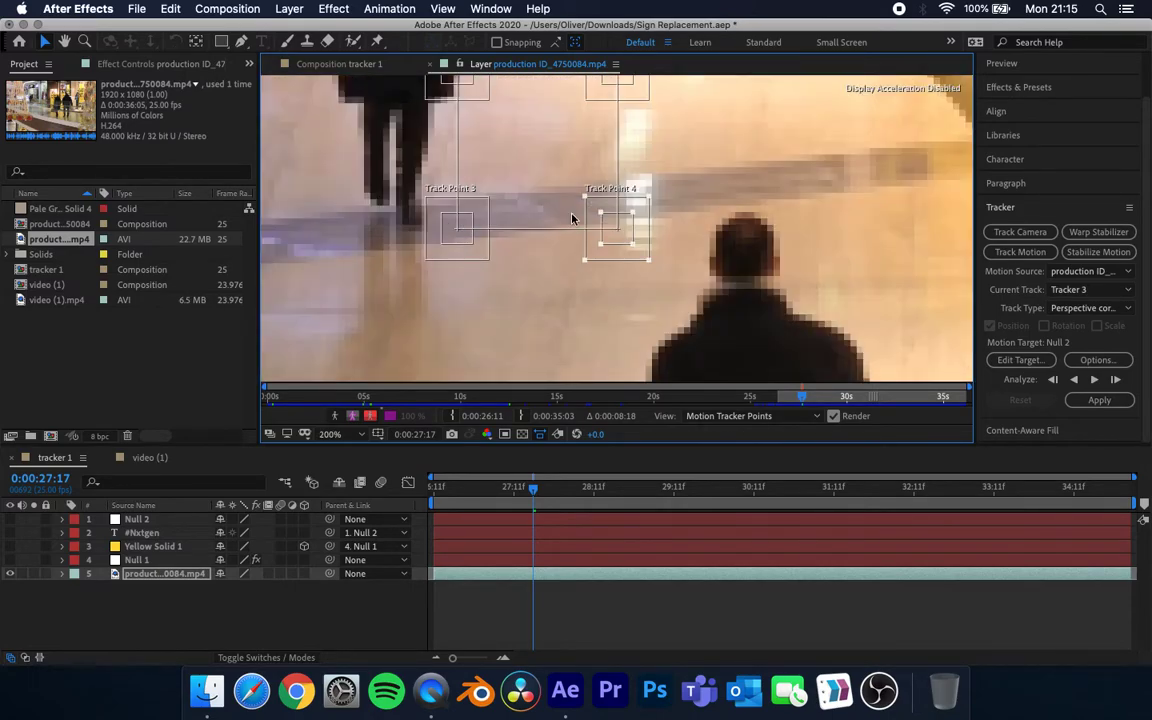
drag(648, 261, 750, 283)
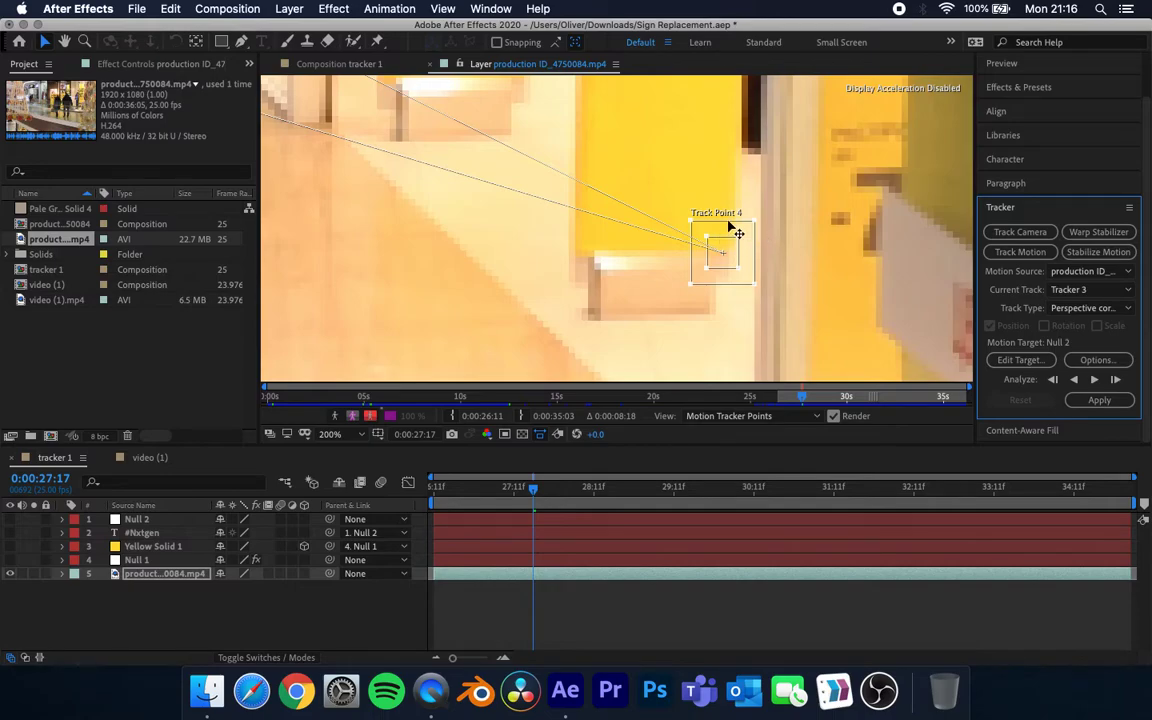
Step: Place Track Point 3 on the lower-left corner of the same -70 sign
key(h)
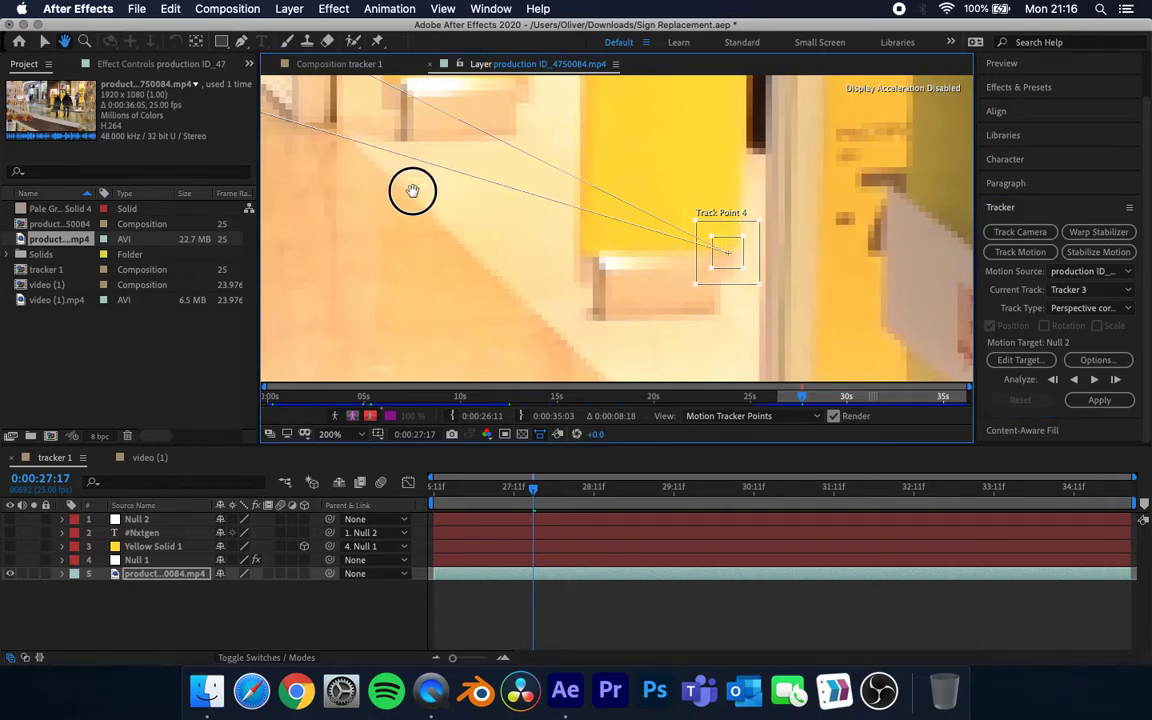
drag(404, 188, 635, 280)
drag(414, 211, 604, 329)
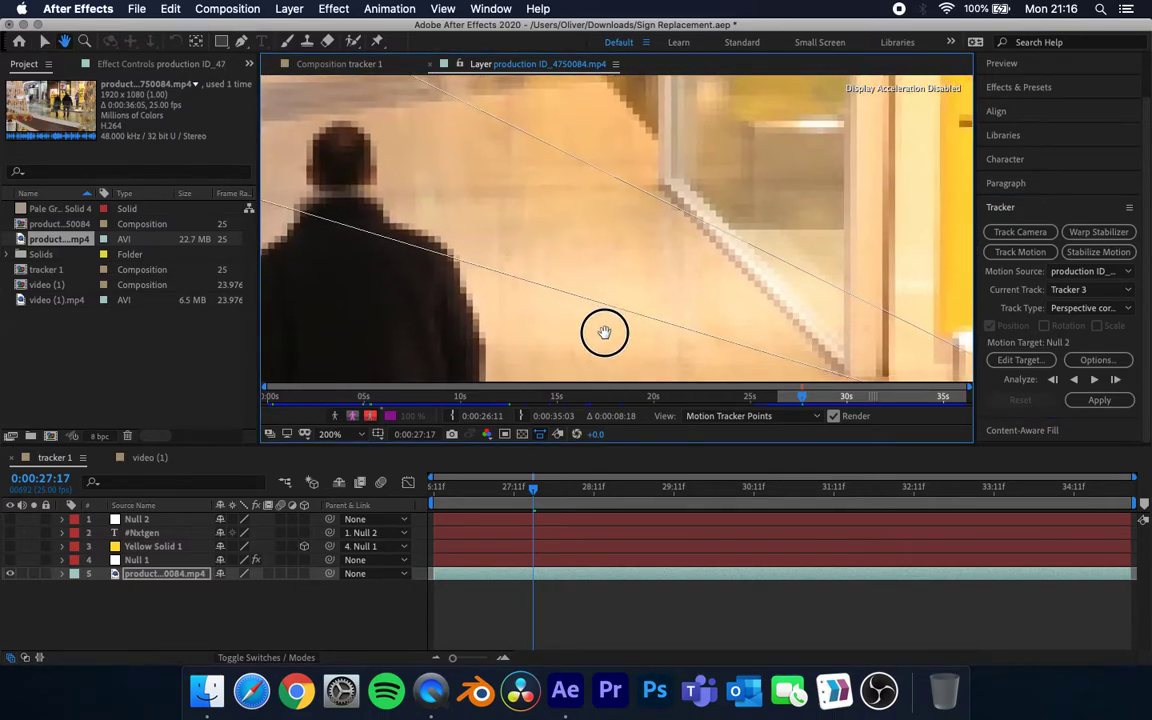
drag(327, 221, 694, 280)
key(v)
drag(435, 235, 640, 314)
mouse_move(566, 278)
mouse_down()
mouse_move(545, 368)
mouse_move(573, 257)
mouse_up()
scroll(573, 257, down, 2)
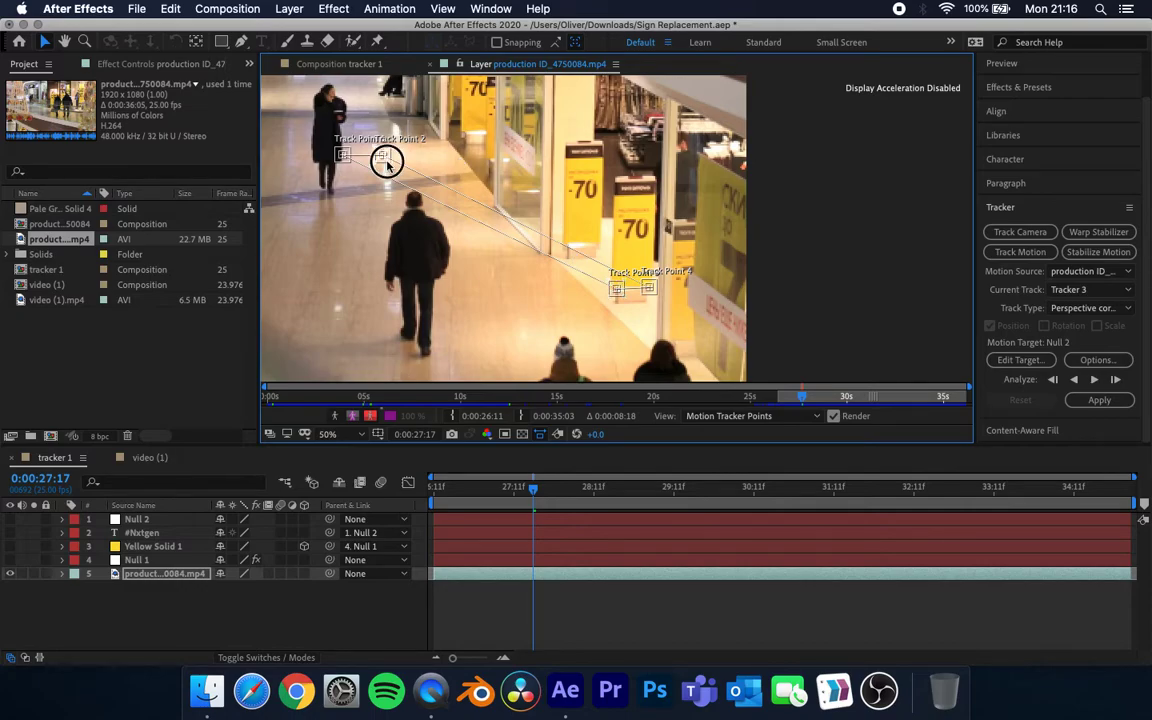
Step: Place Track Point 2 on the sign's upper-right corner and Track Point 1 on its upper-left corner
mouse_move(385, 170)
mouse_down()
mouse_move(380, 160)
mouse_move(424, 165)
mouse_move(394, 159)
mouse_up()
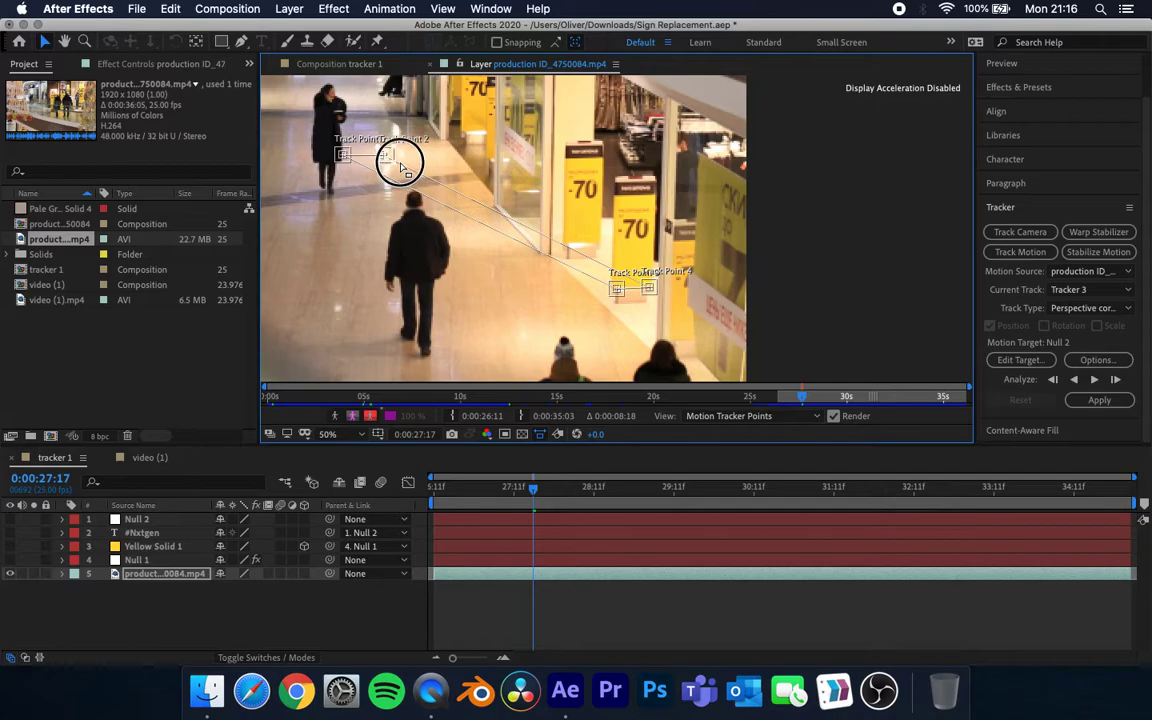
scroll(399, 166, up, 3)
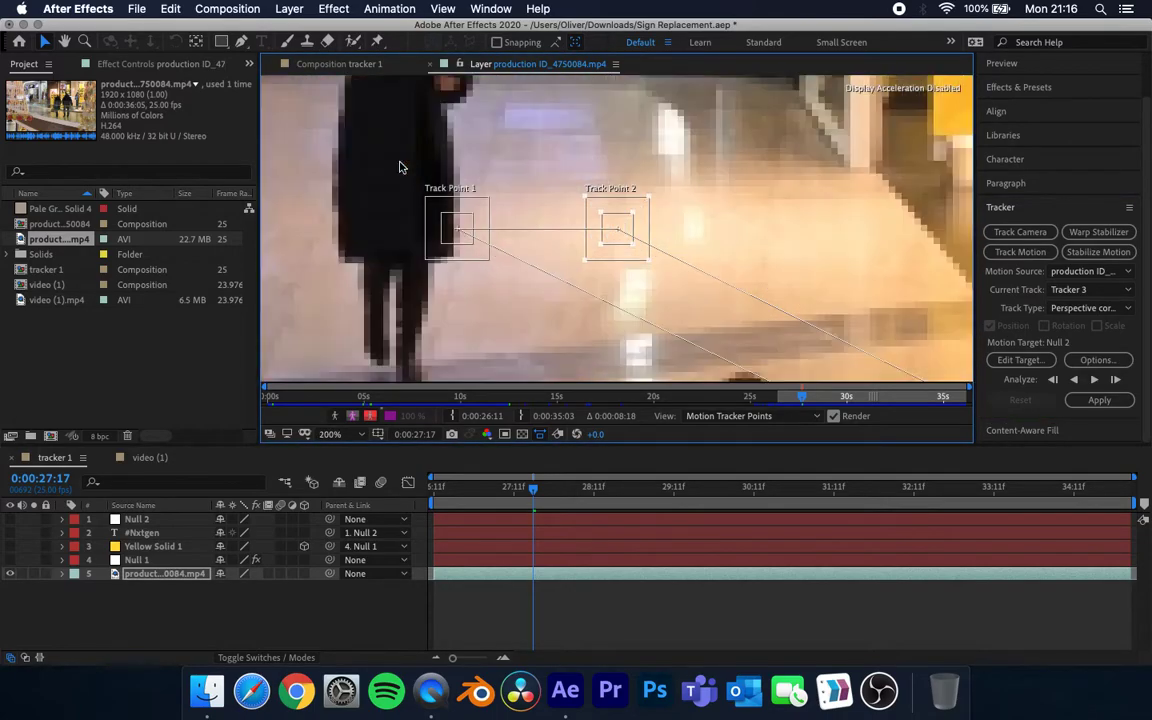
drag(596, 230, 575, 110)
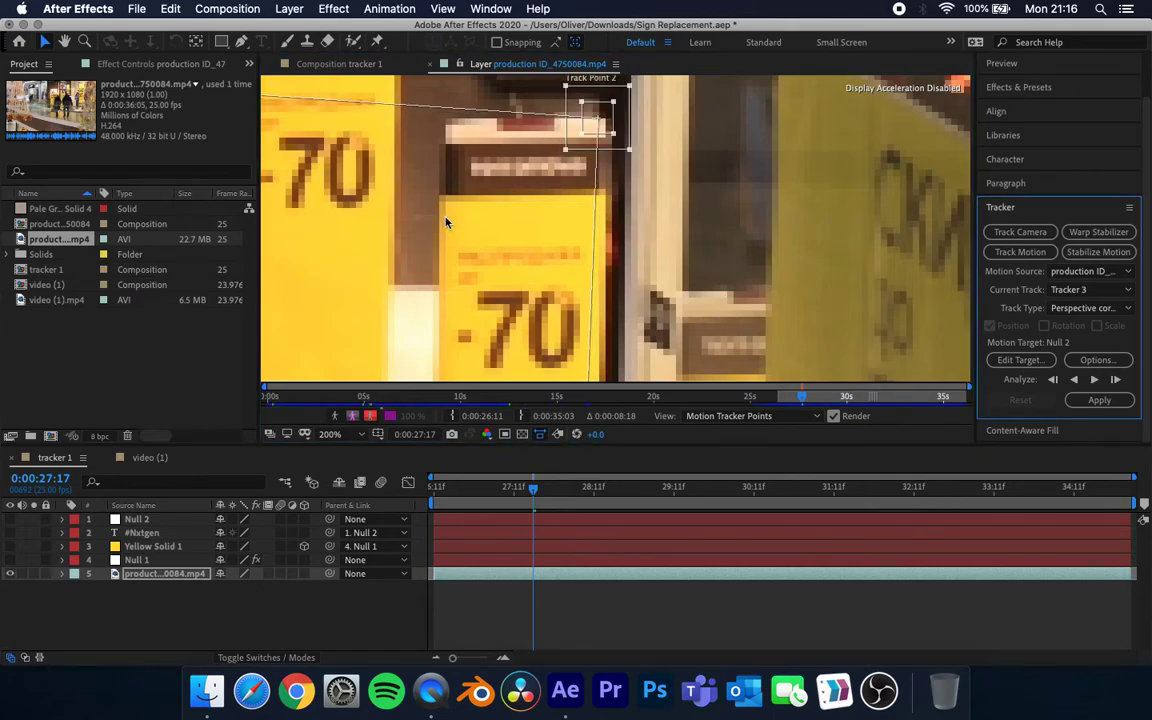
scroll(518, 240, down, 3)
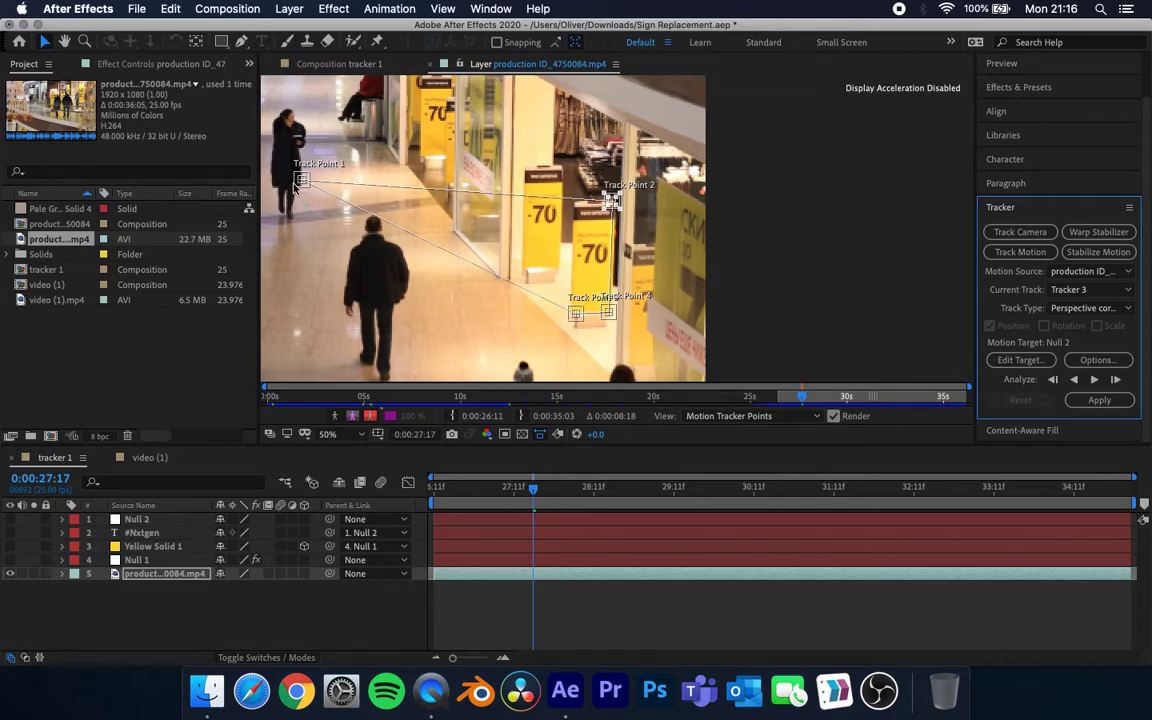
drag(297, 190, 585, 212)
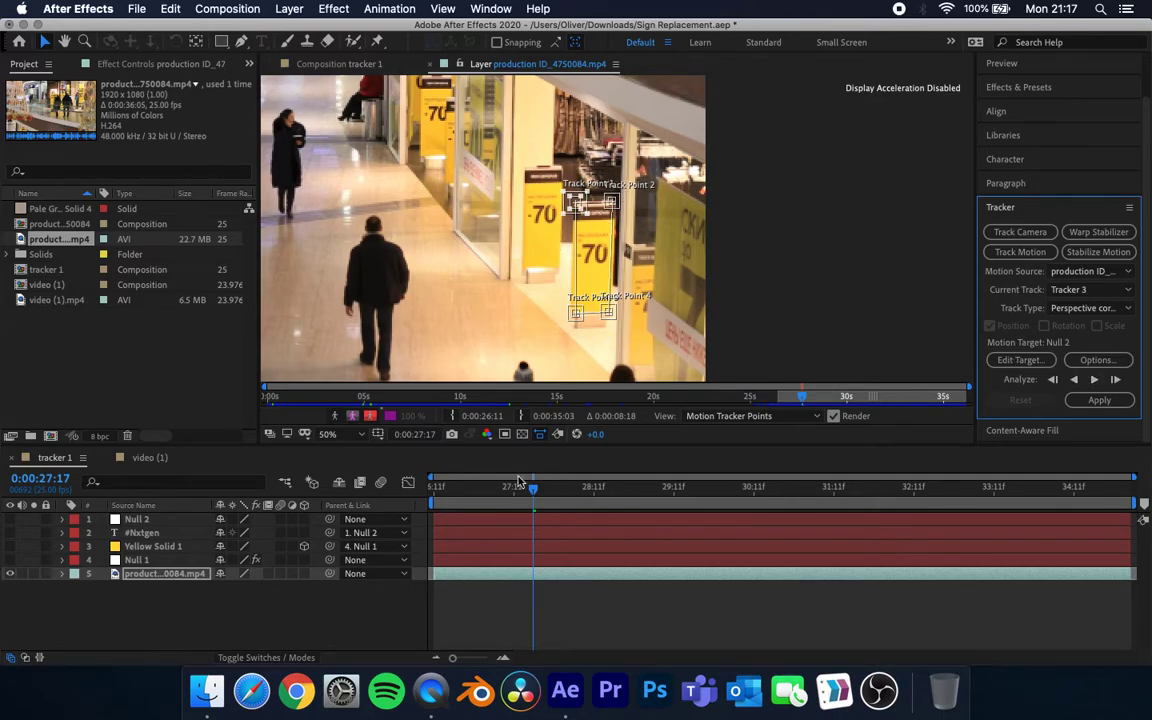
Step: Check the sign's movement around 0:00:27:17 and analyze the track backward from there to 0:00:26:11
drag(533, 492, 509, 521)
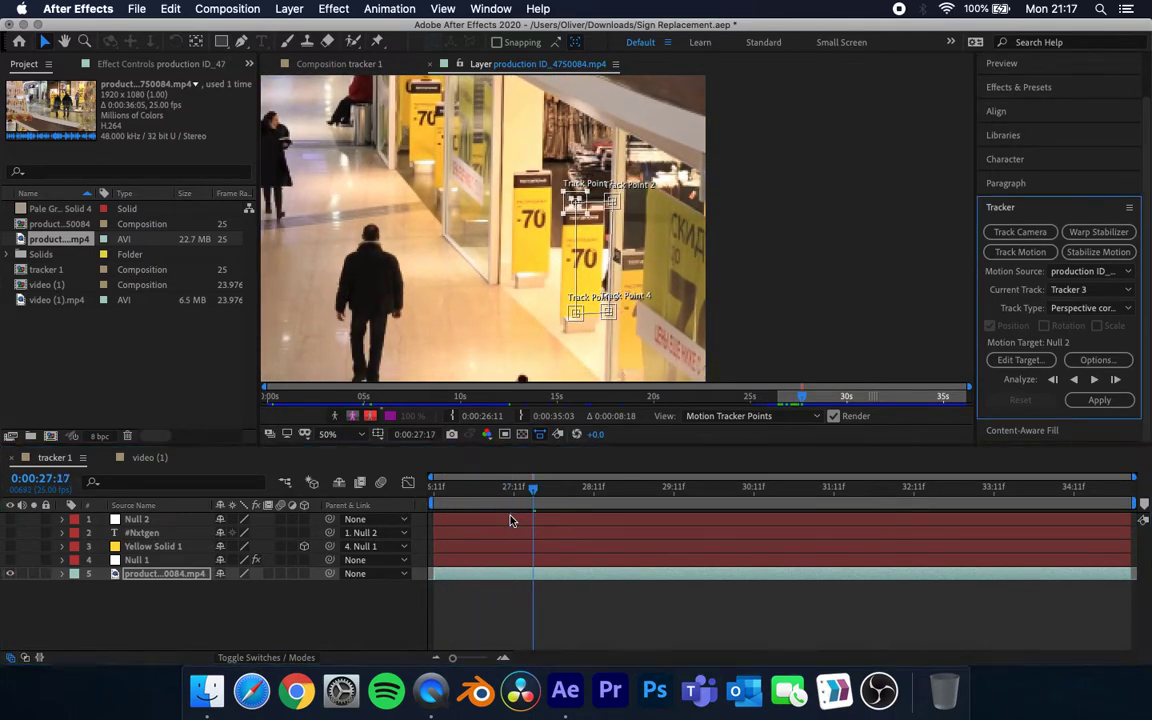
key(shift+Page_Down)
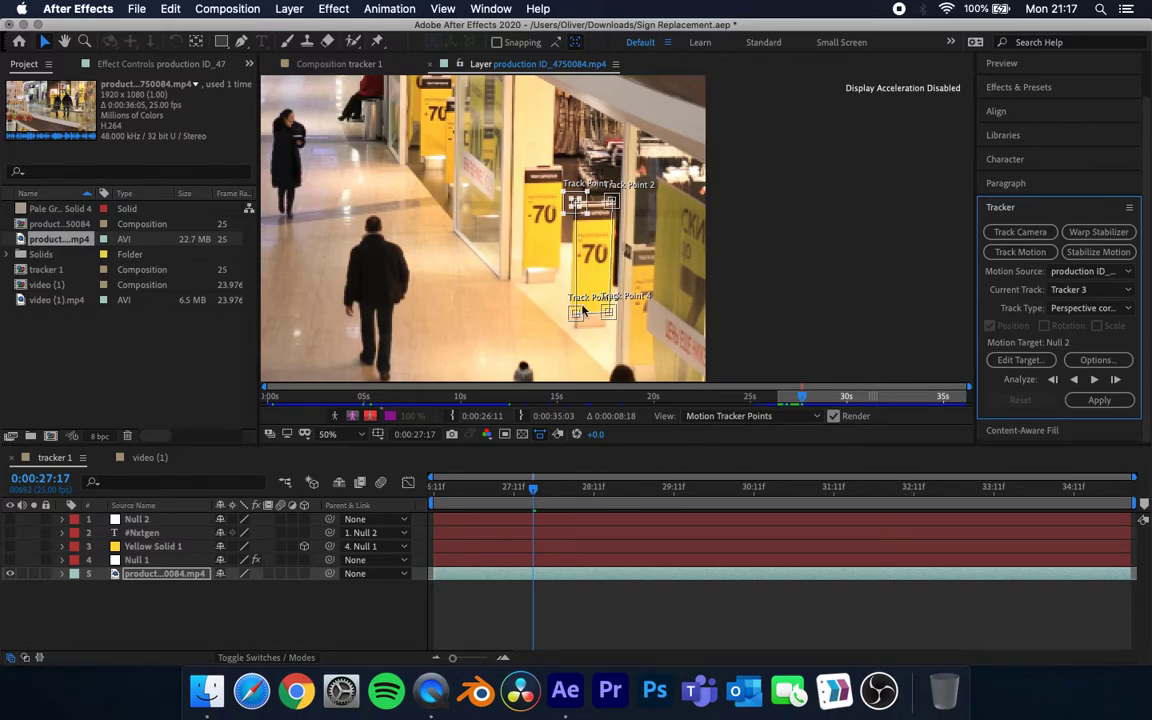
click(1074, 379)
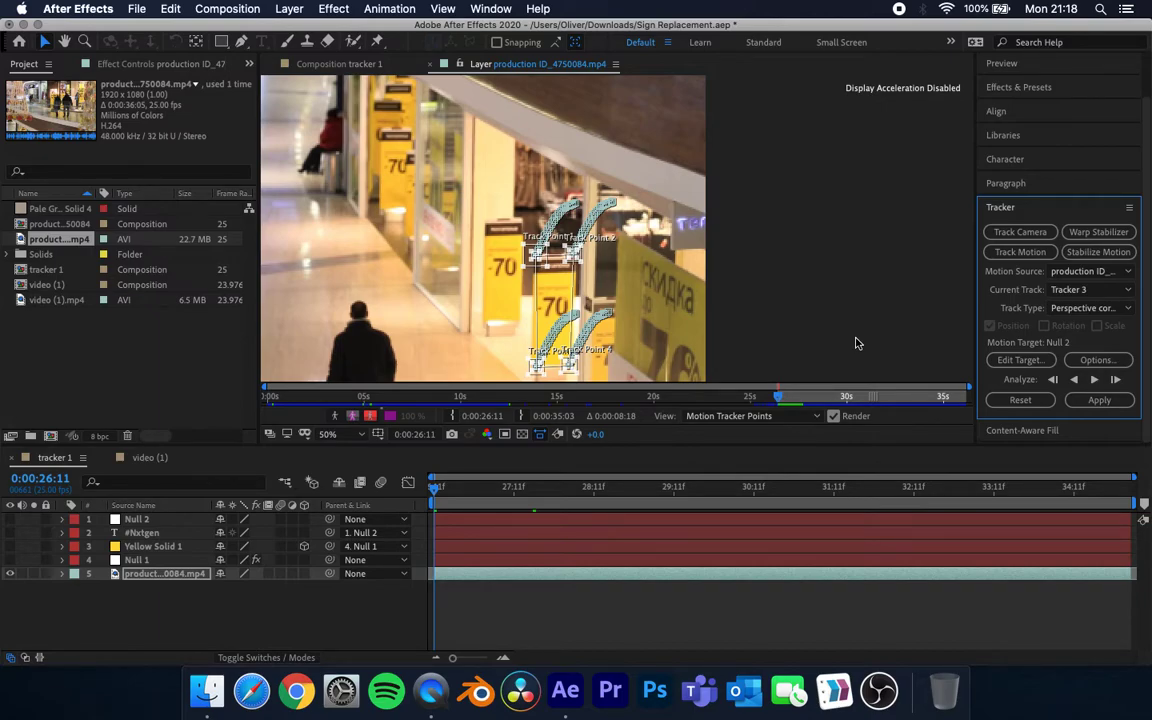
Step: Try choosing Null 1 as the motion target and reset the tracker's points and analysis
click(1018, 360)
click(650, 328)
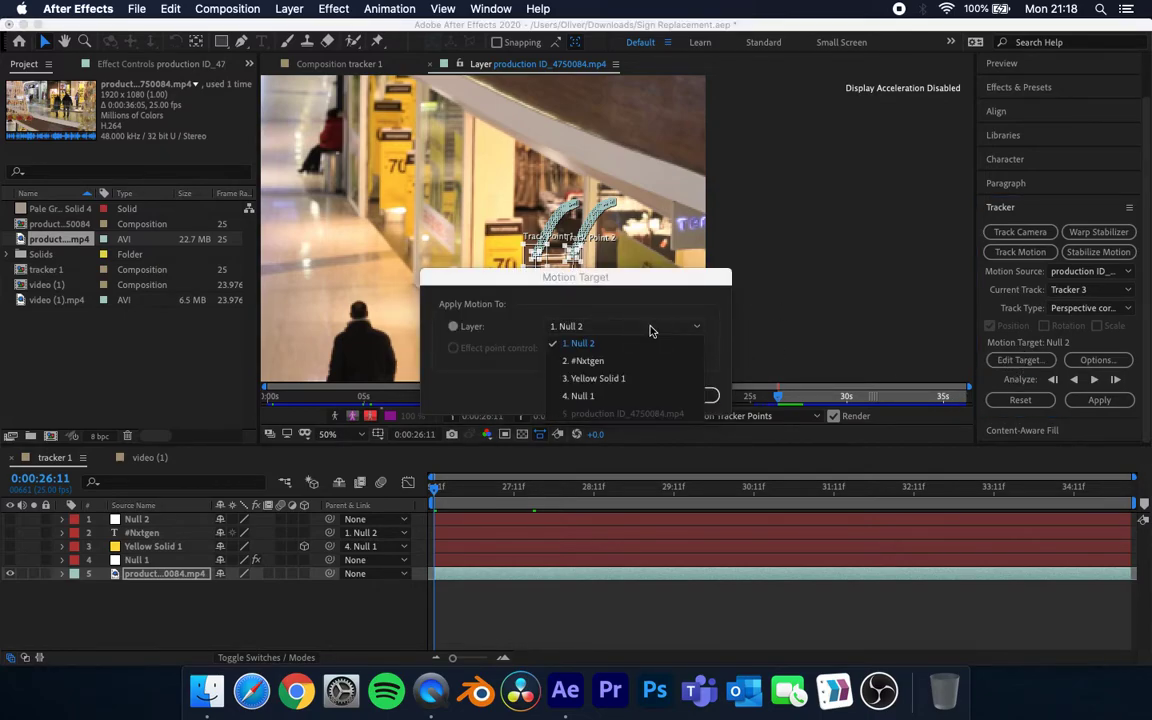
click(580, 396)
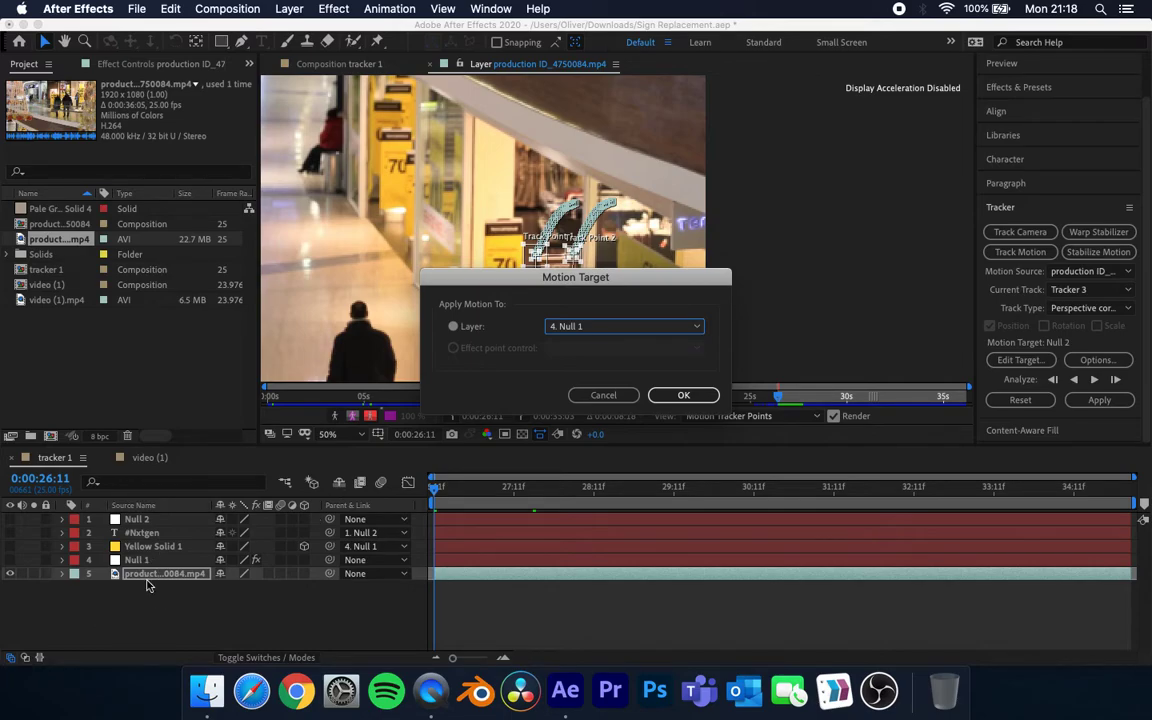
click(681, 396)
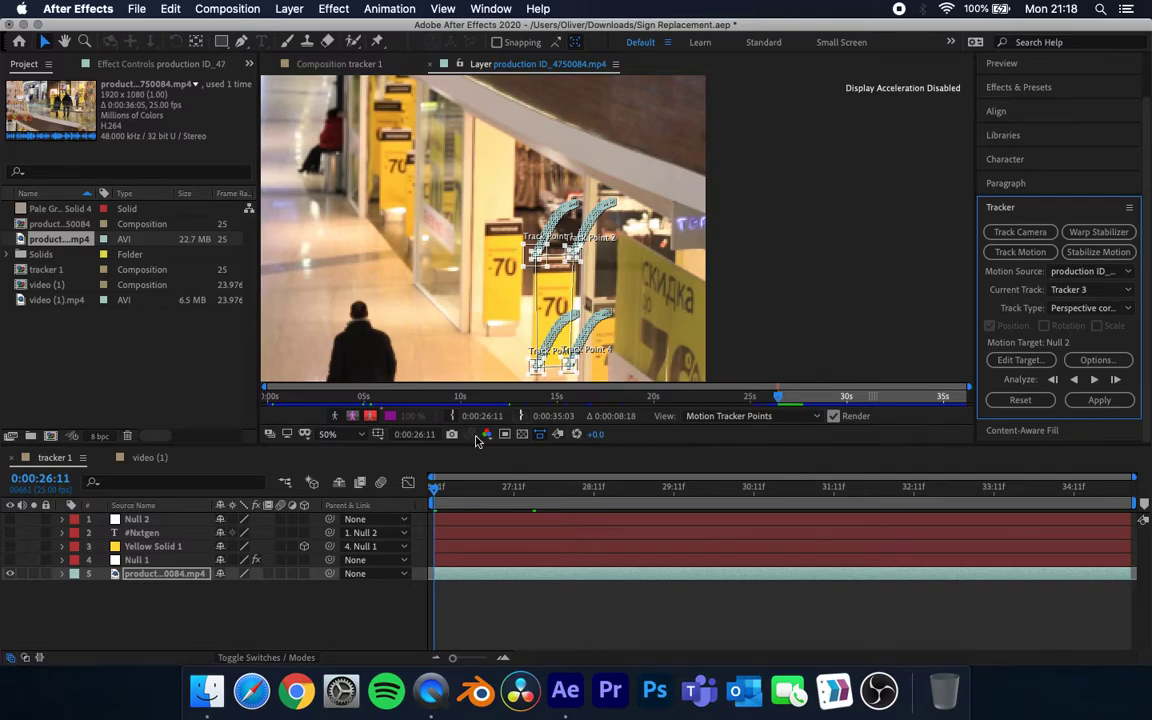
click(1025, 399)
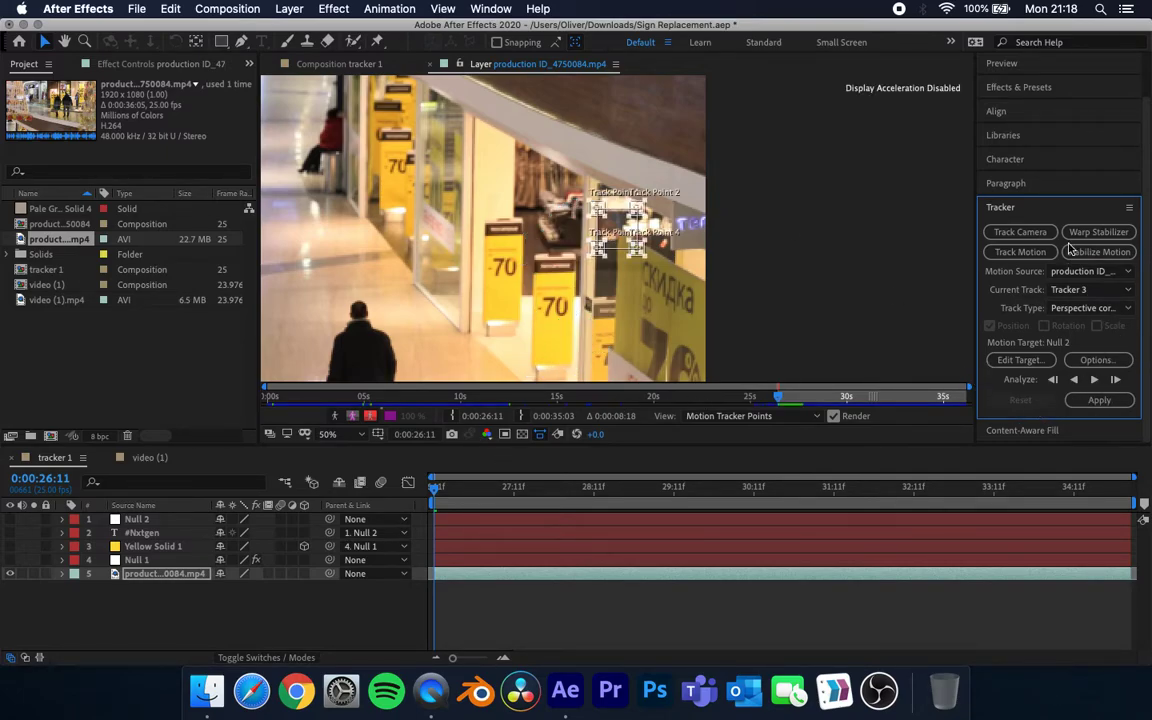
Step: Show the Null 1 layer in the tracker 1 composition and preview its tracked motion from 0:00:26:11
click(340, 64)
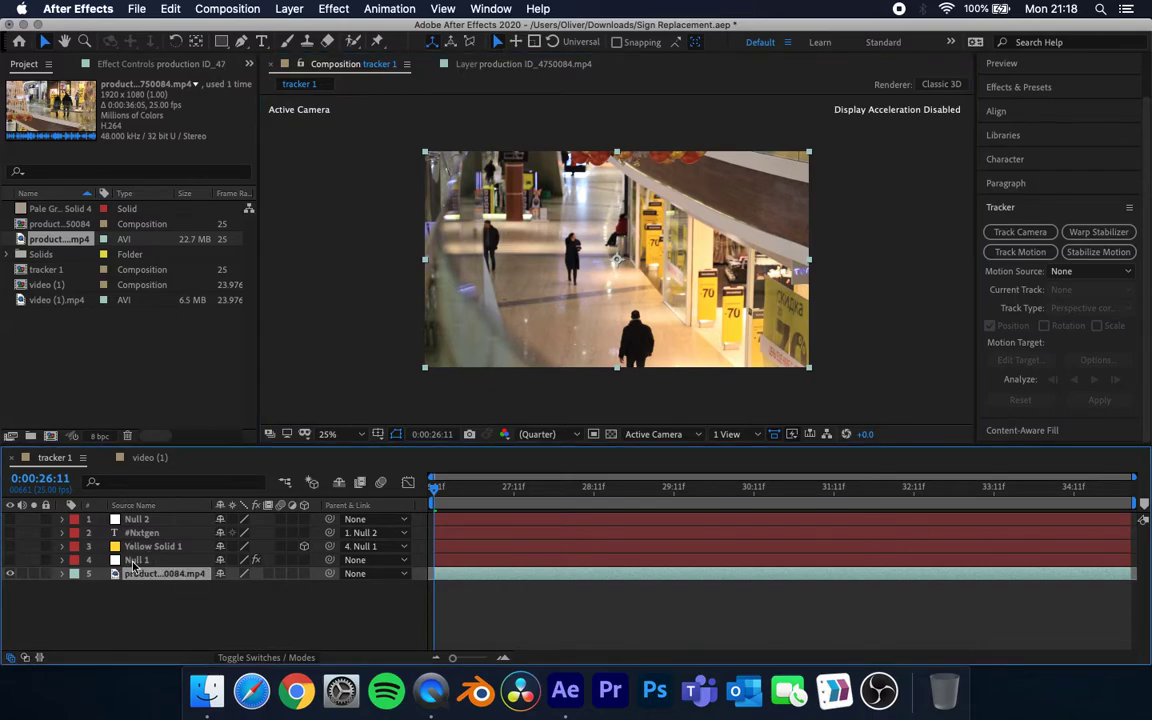
click(128, 560)
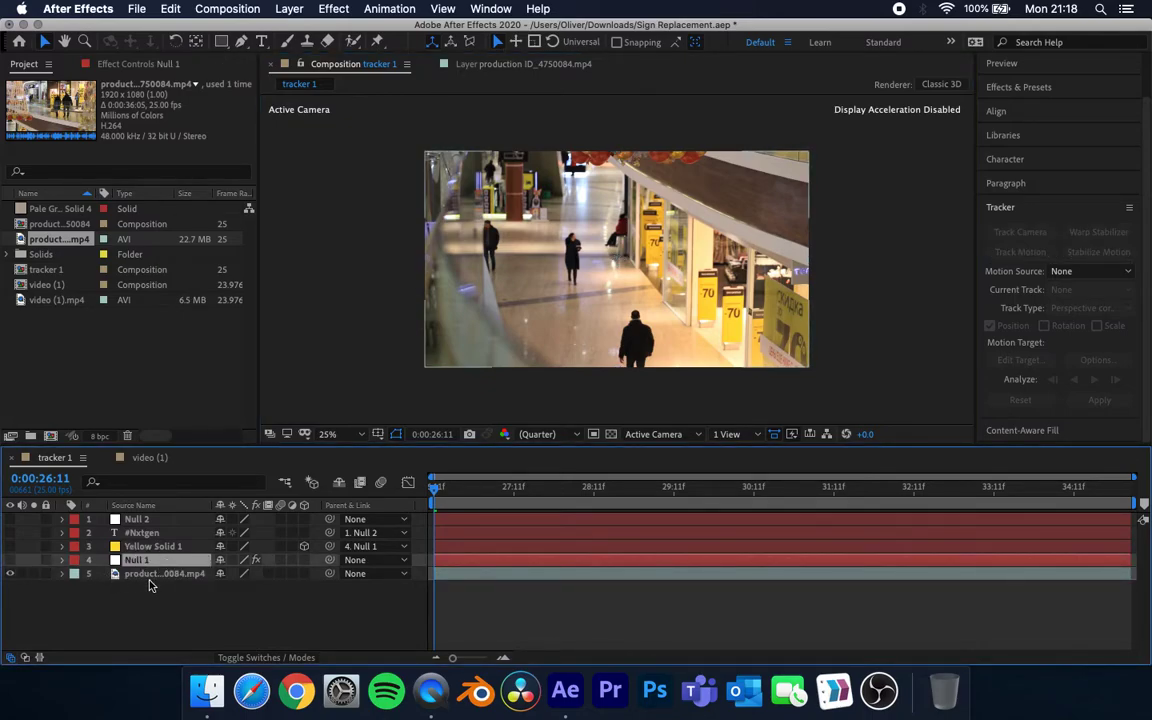
click(150, 574)
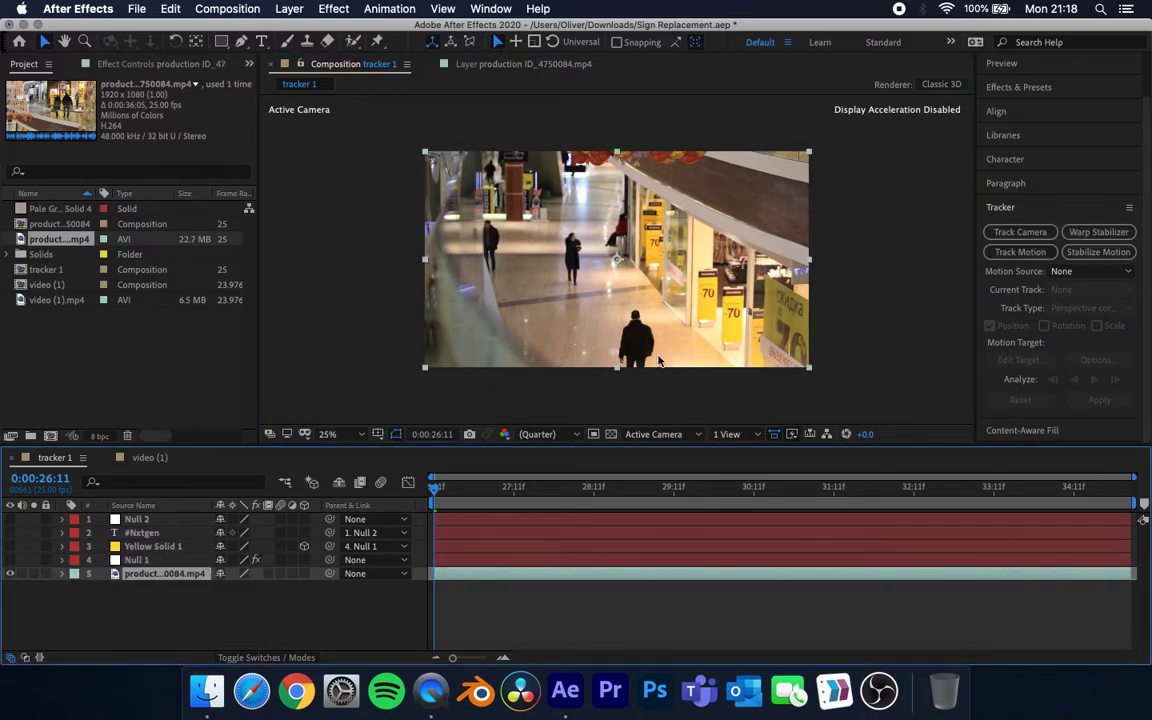
click(488, 65)
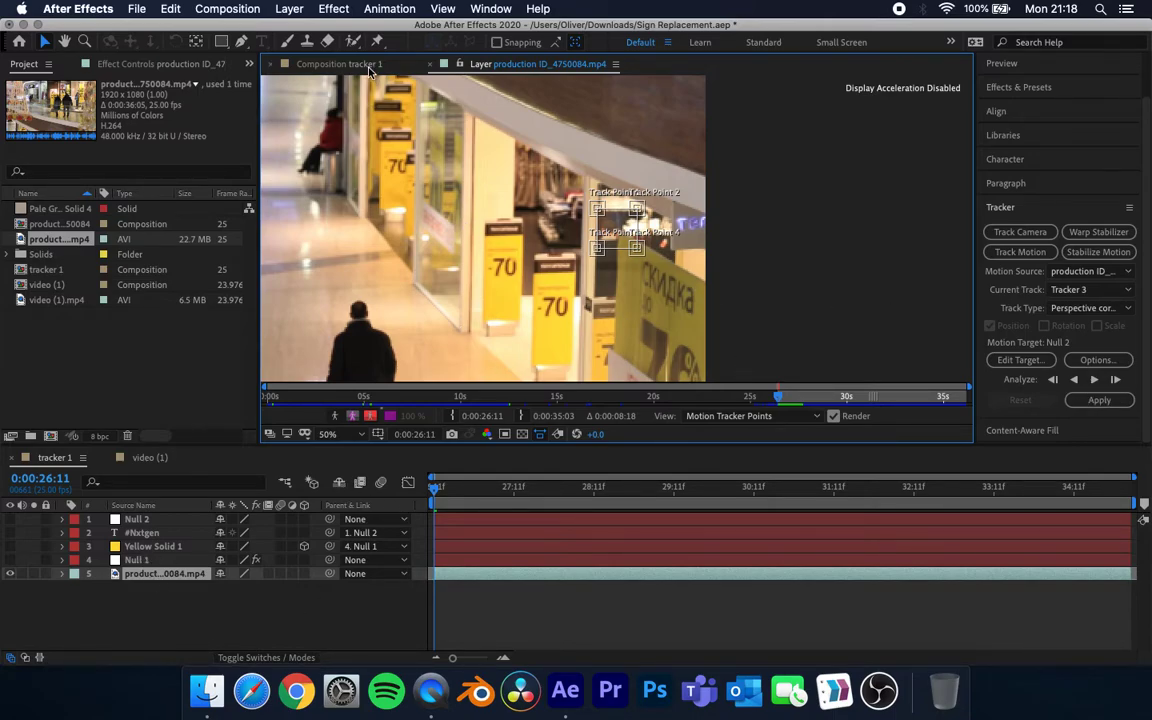
click(340, 64)
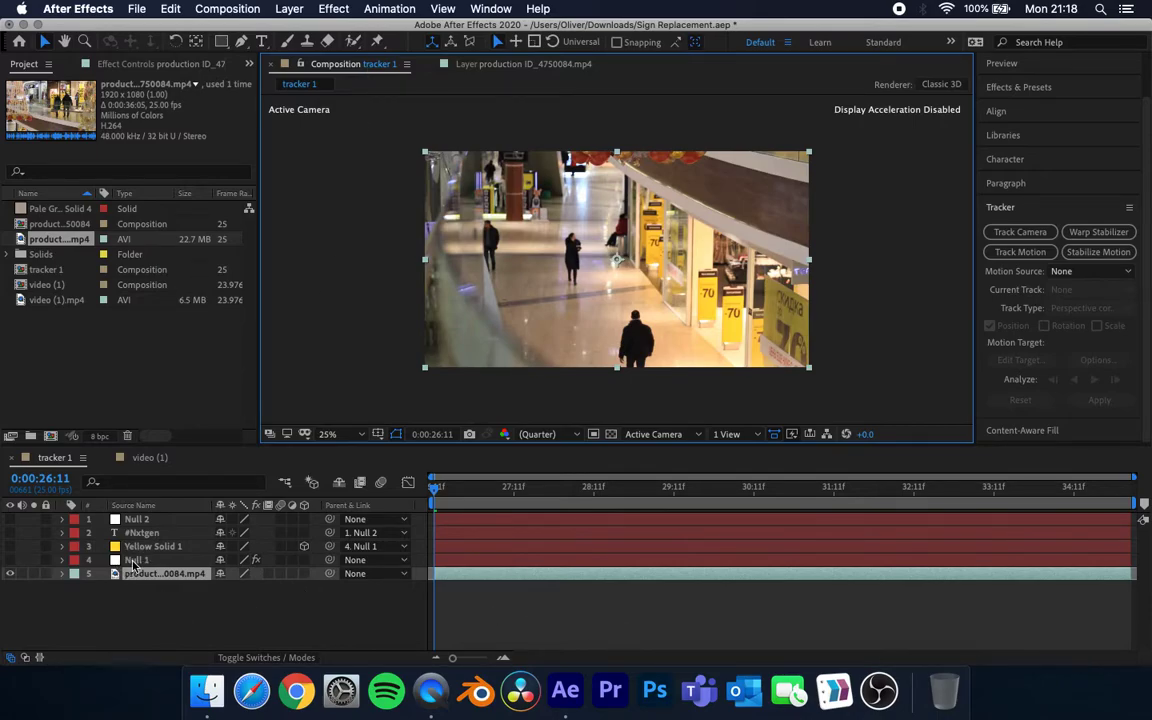
click(133, 561)
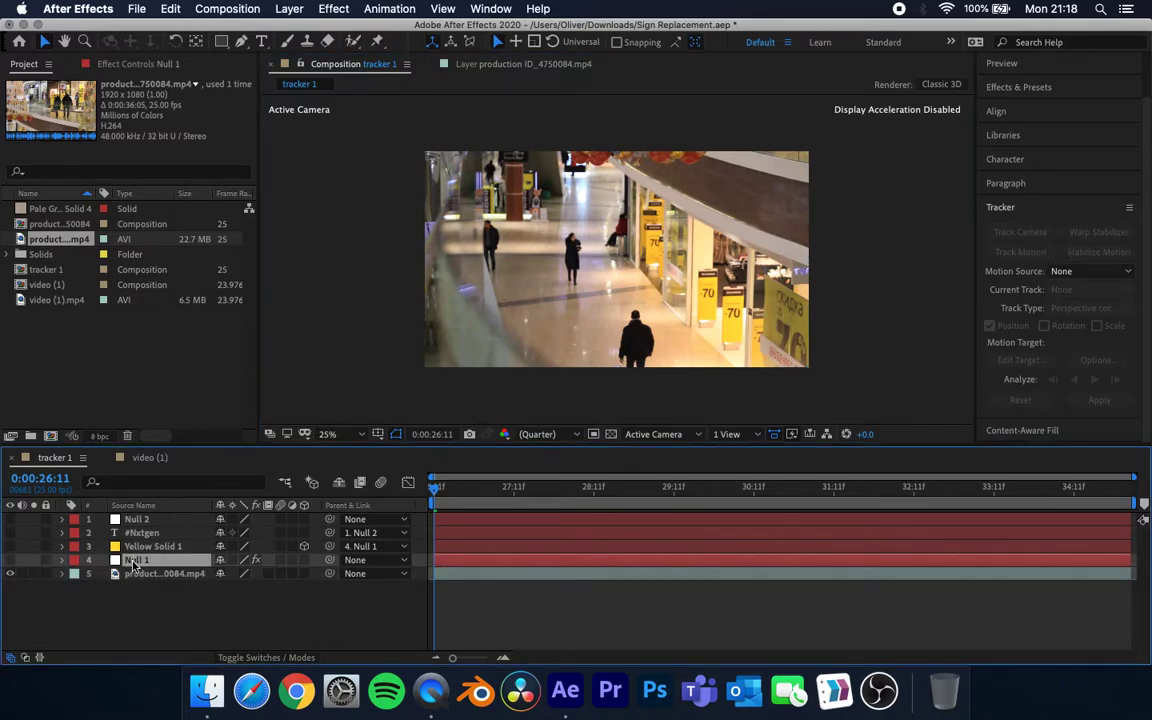
click(10, 560)
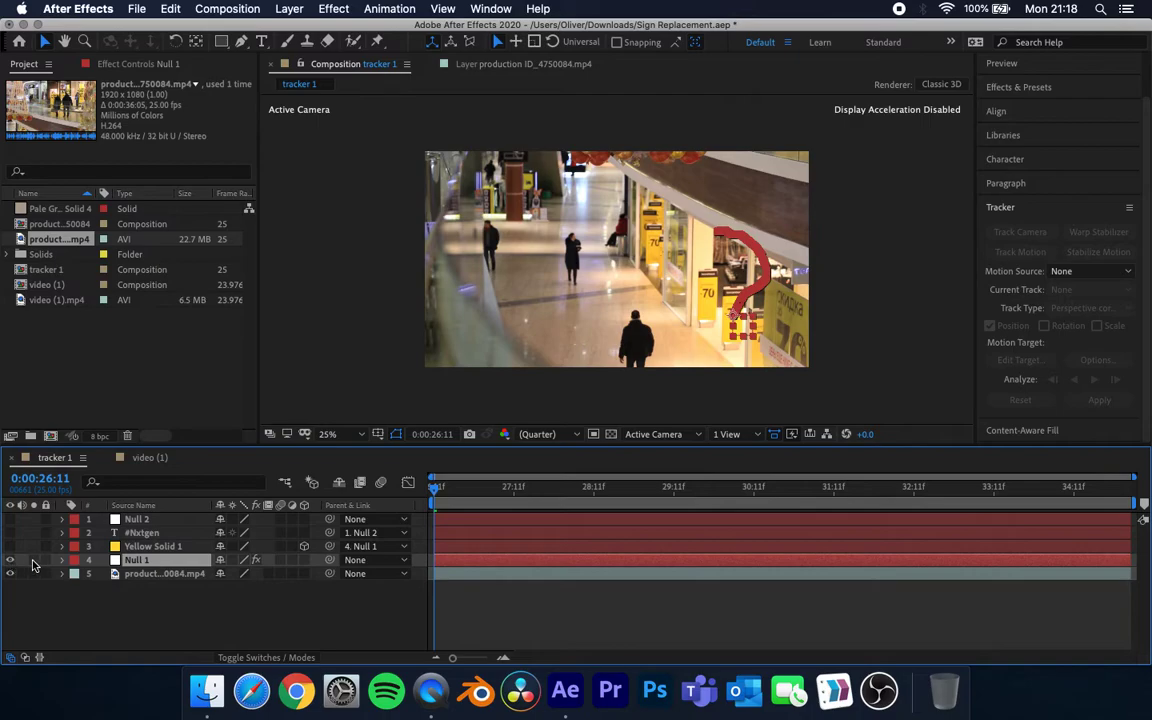
key(space)
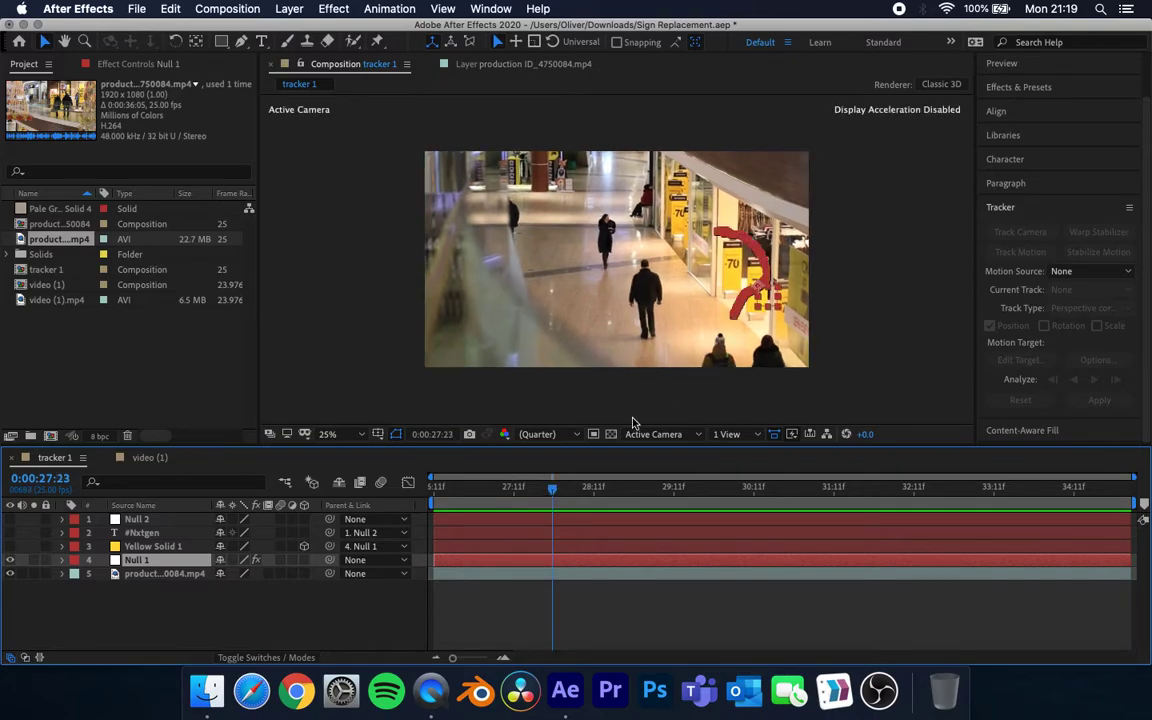
key(space)
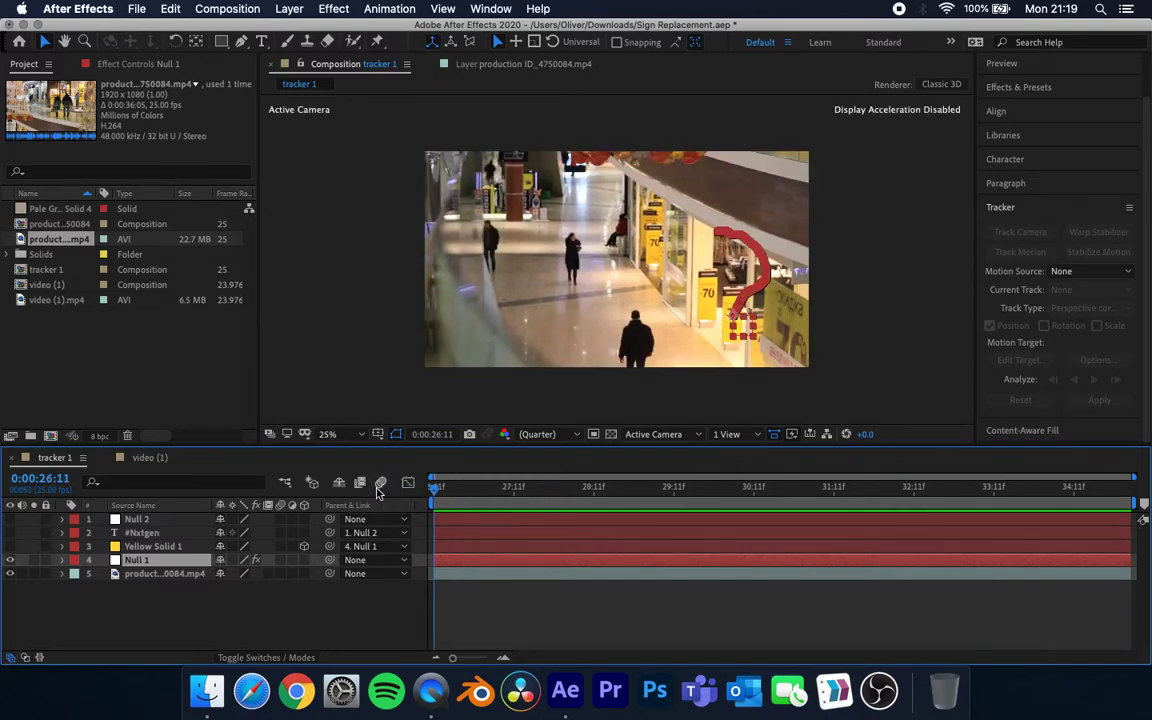
Step: Create a 1920 × 1080 px solid using the yellow sampled from the sale sign, FFDE3D
click(150, 546)
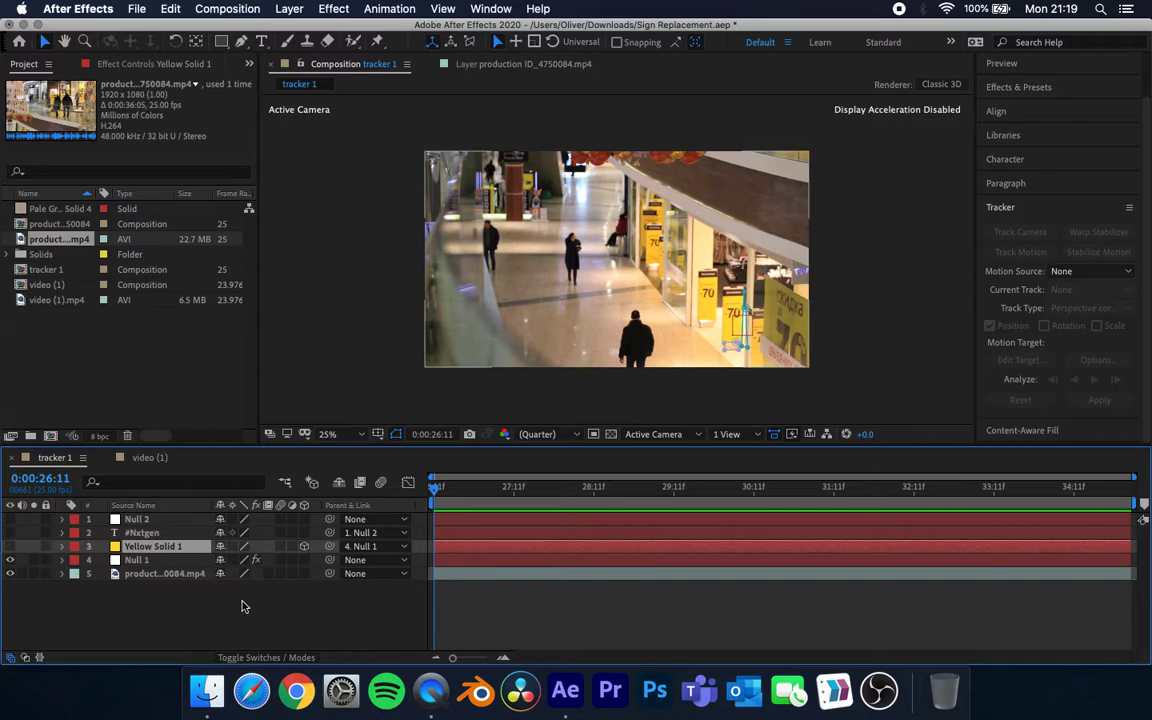
right_click(197, 618)
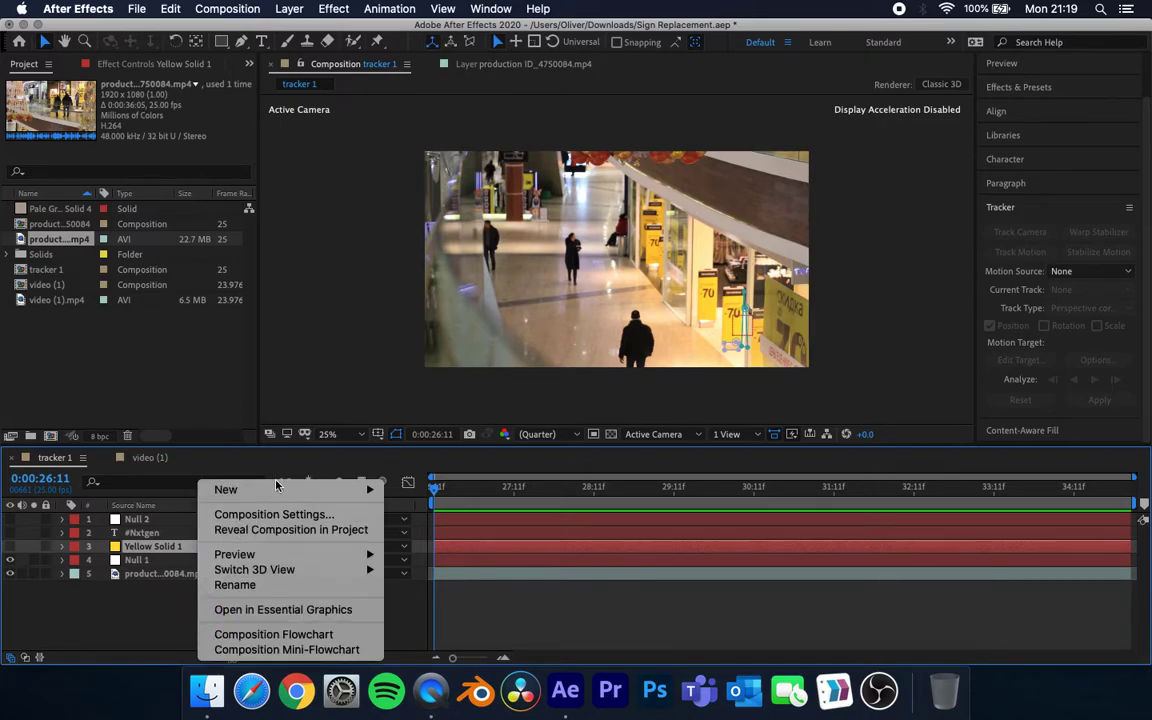
mouse_move(283, 489)
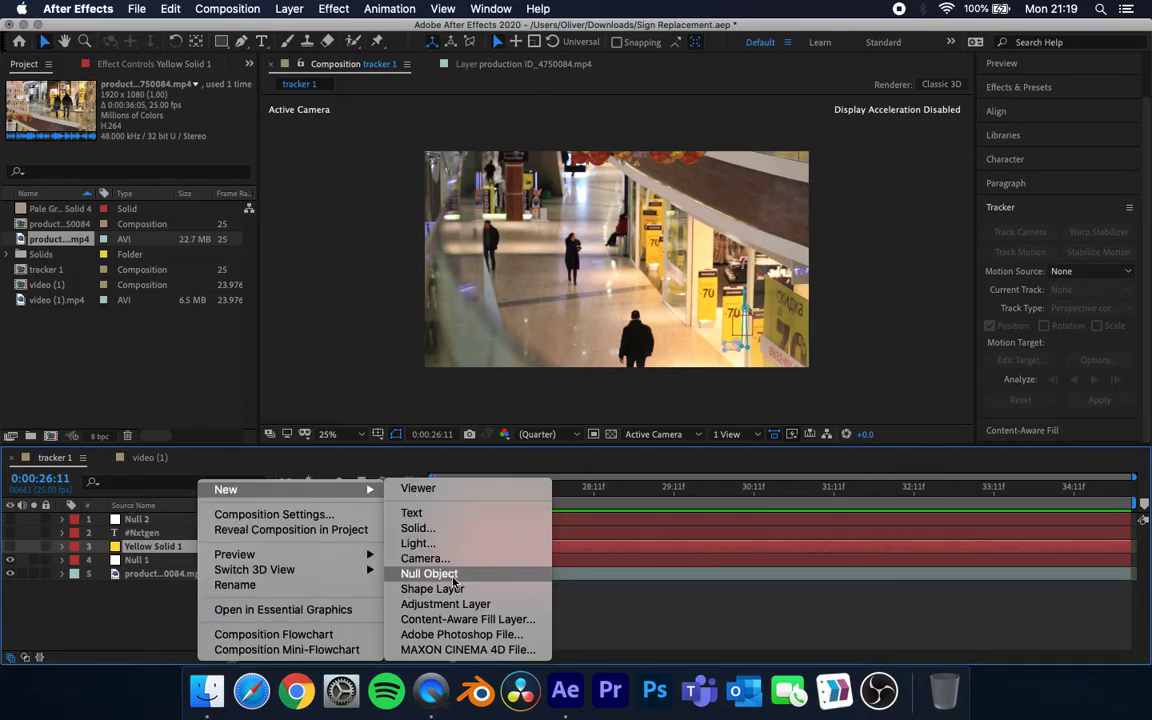
click(433, 531)
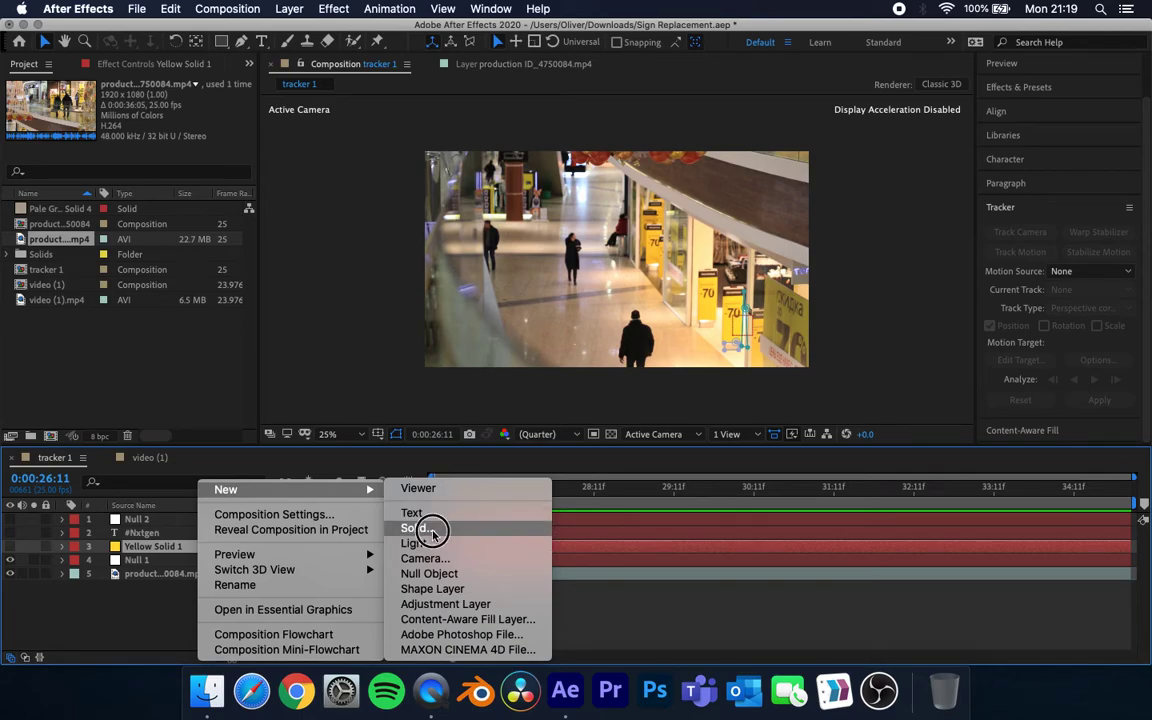
drag(686, 181, 478, 154)
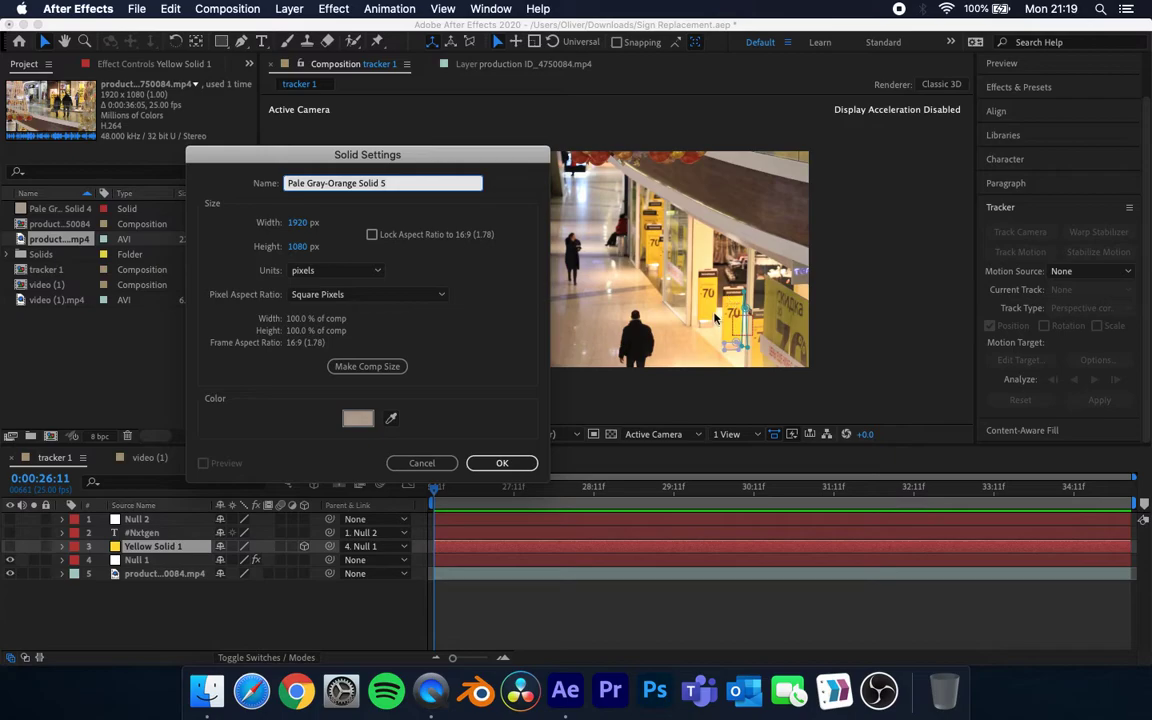
click(358, 418)
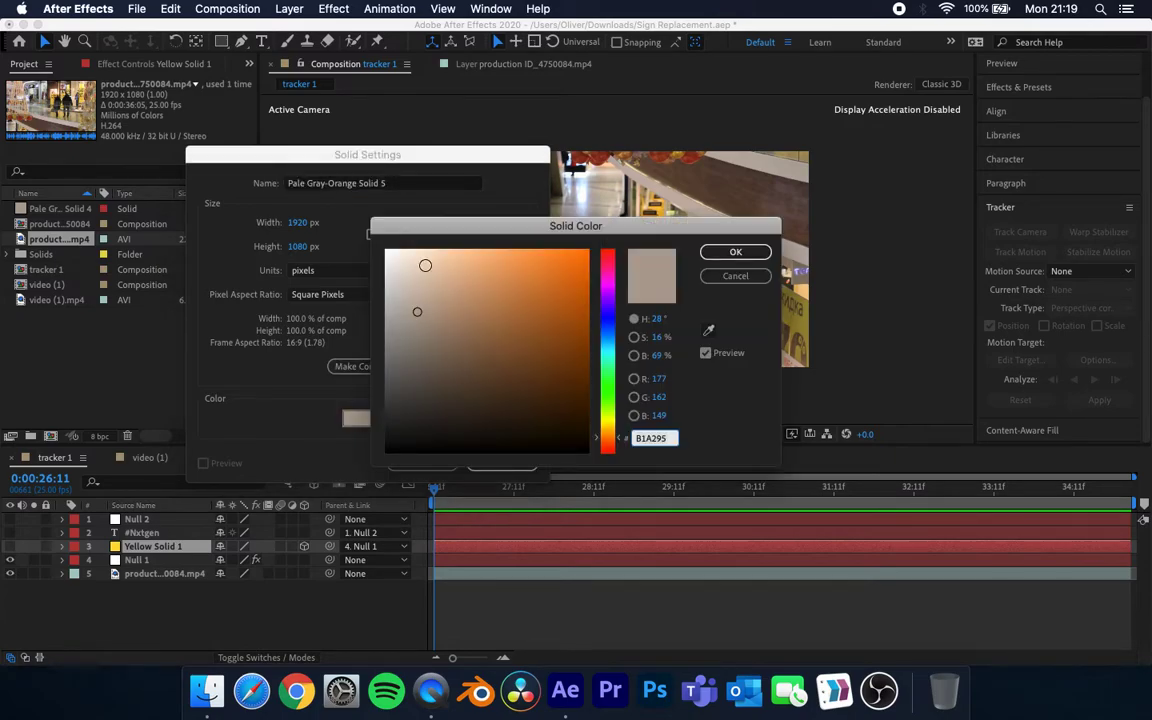
drag(697, 228, 477, 196)
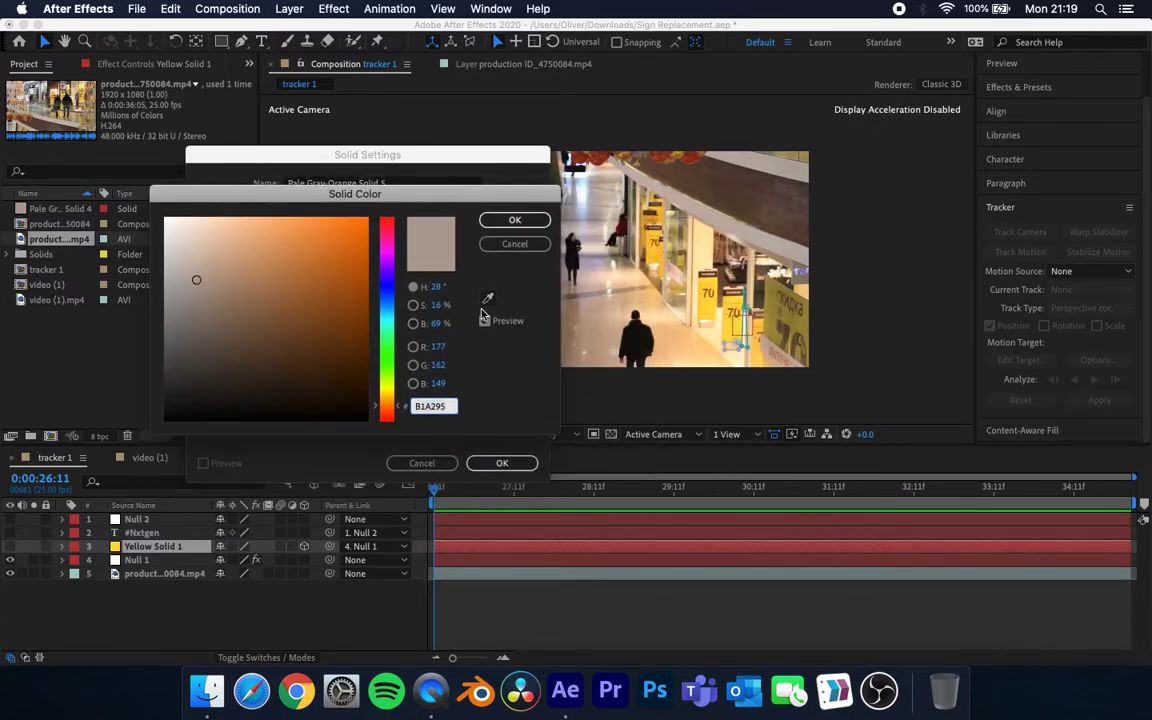
click(483, 320)
click(488, 298)
click(736, 328)
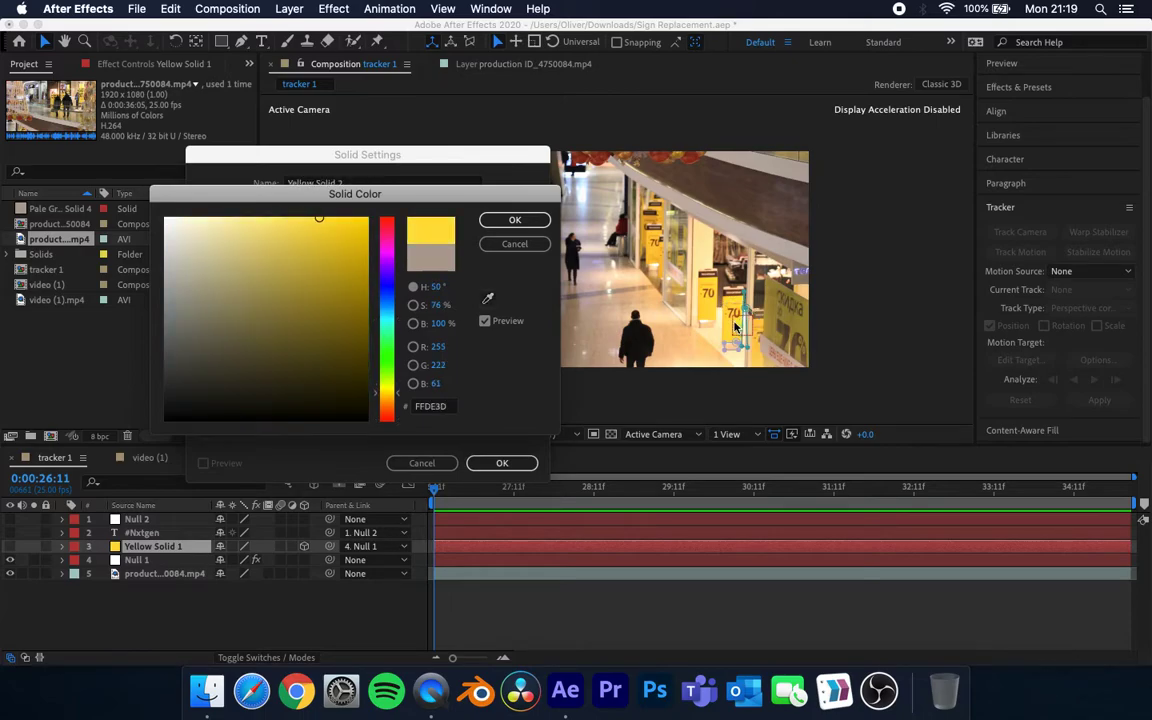
click(514, 220)
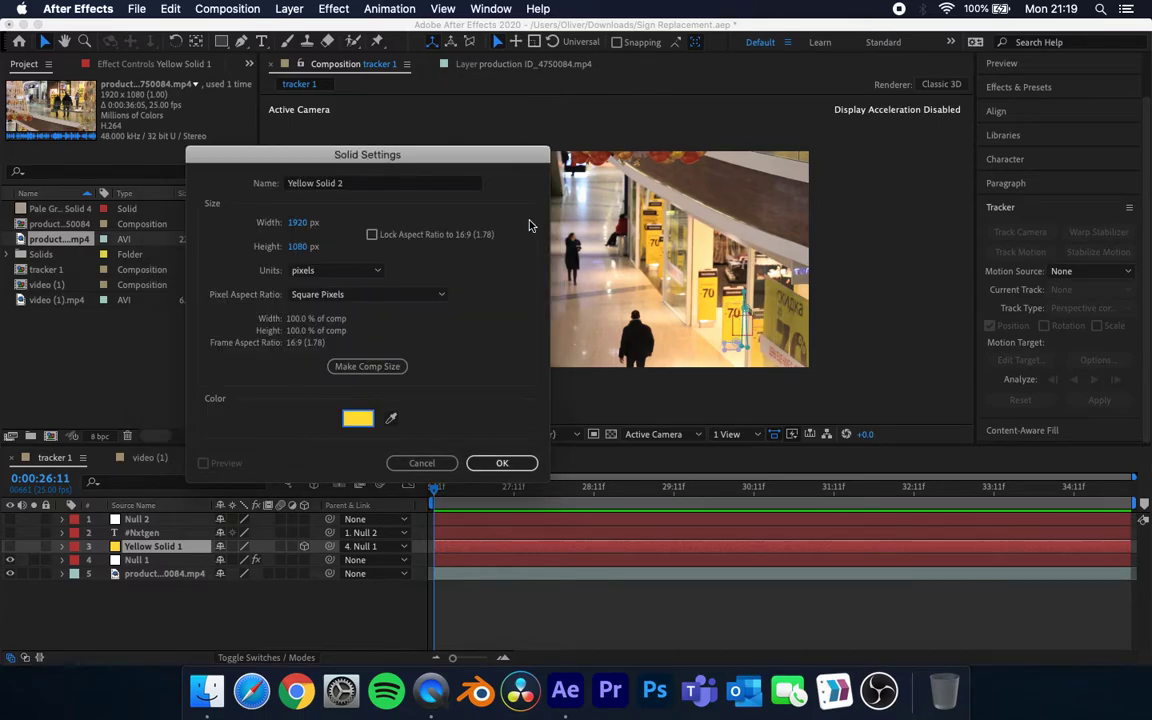
click(501, 463)
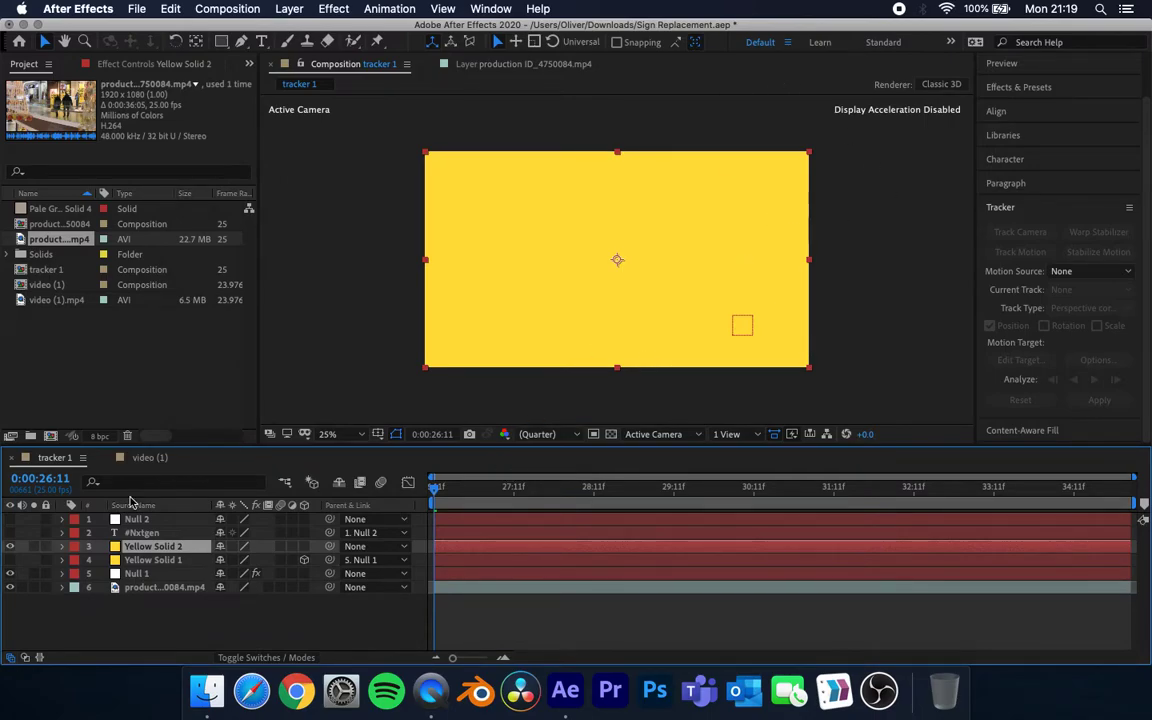
Step: Lower the new yellow solid's opacity to 32% and draw a four-point Pen mask around the tracked sale sign
key(t)
drag(226, 560, 168, 550)
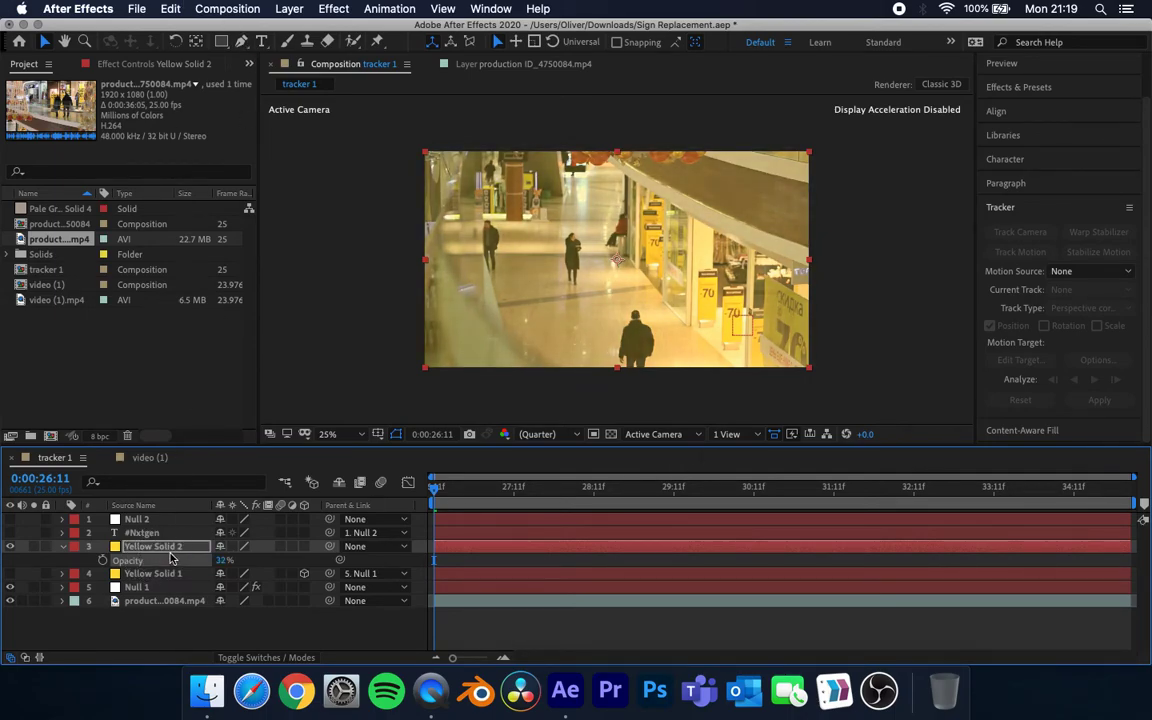
click(241, 41)
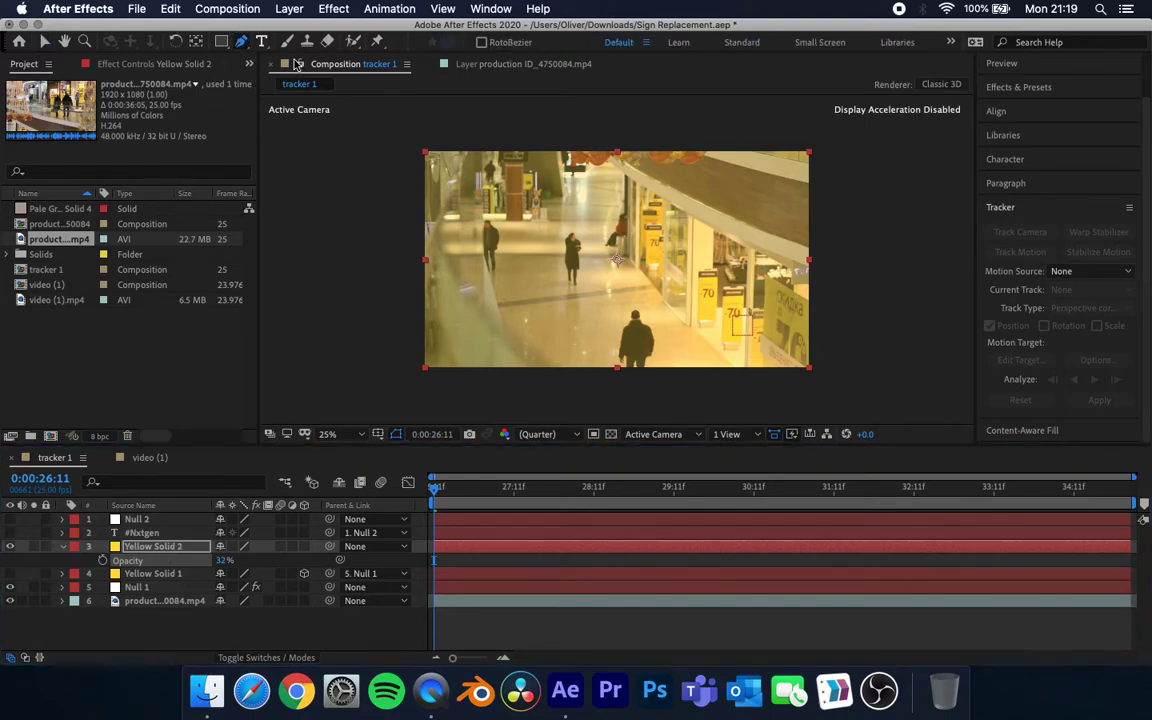
click(722, 294)
click(741, 295)
click(743, 338)
click(720, 339)
click(722, 294)
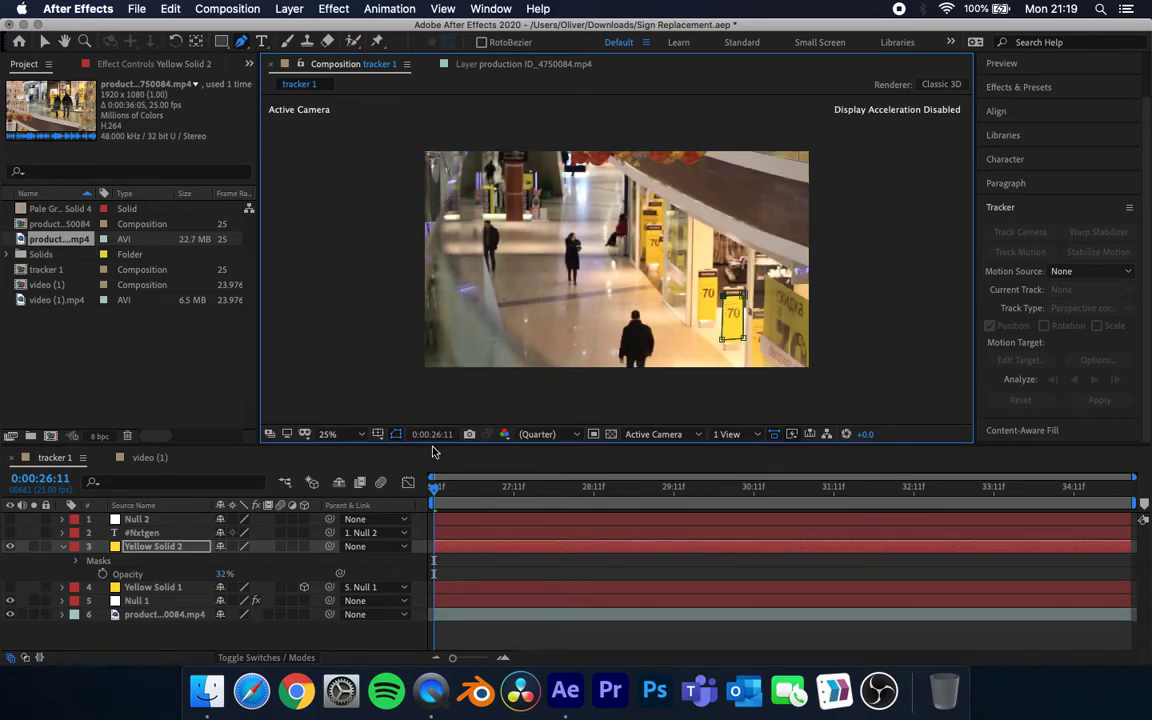
Step: Set the masked yellow solid's opacity to 100% and collapse its layer properties
drag(228, 575, 366, 560)
click(346, 640)
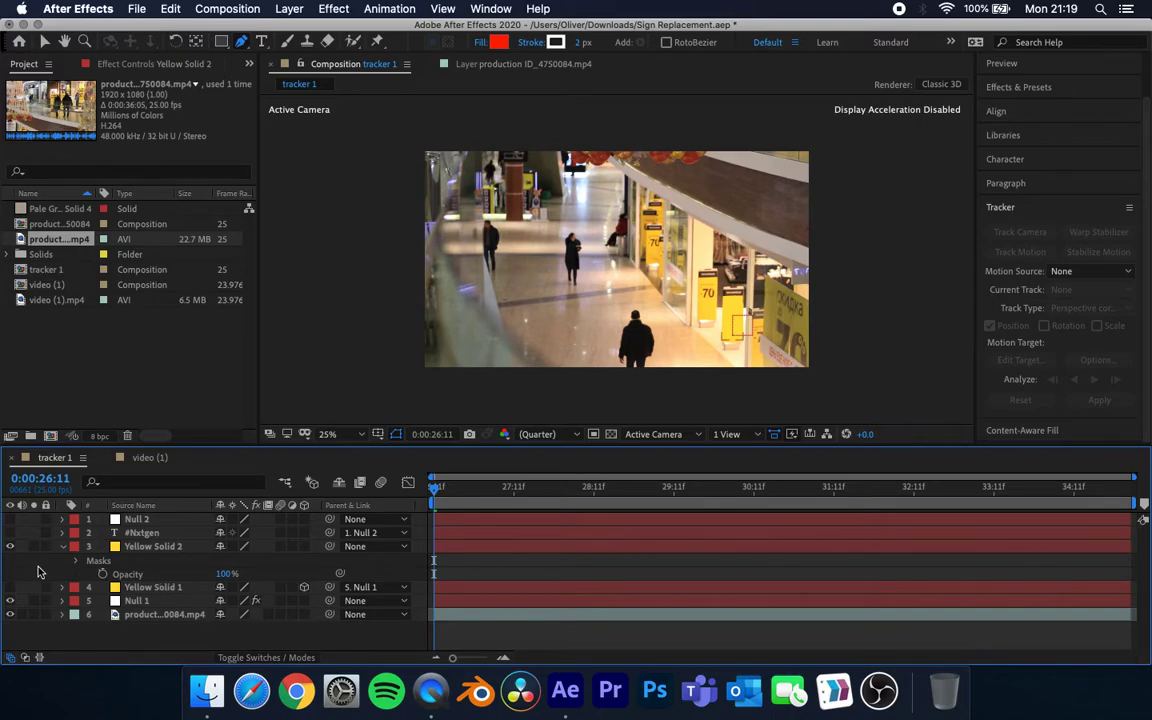
click(62, 547)
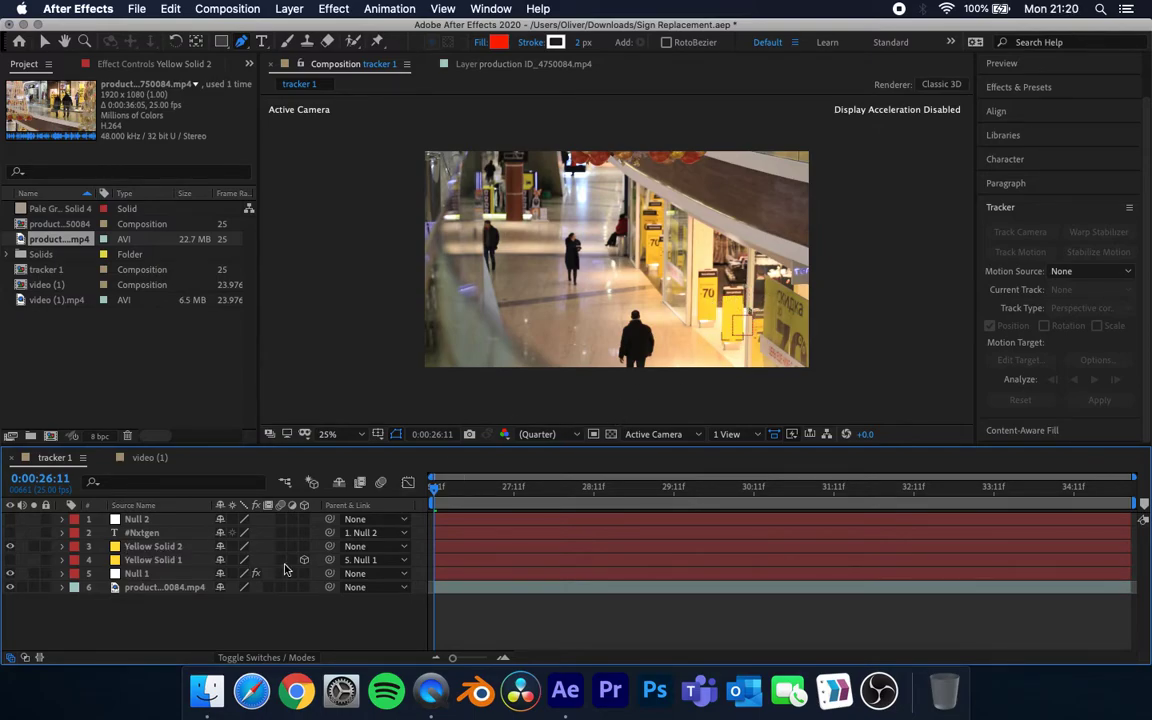
Step: Parent the masked yellow solid to Null 1 and preview how it follows the sign
drag(330, 548, 157, 575)
key(space)
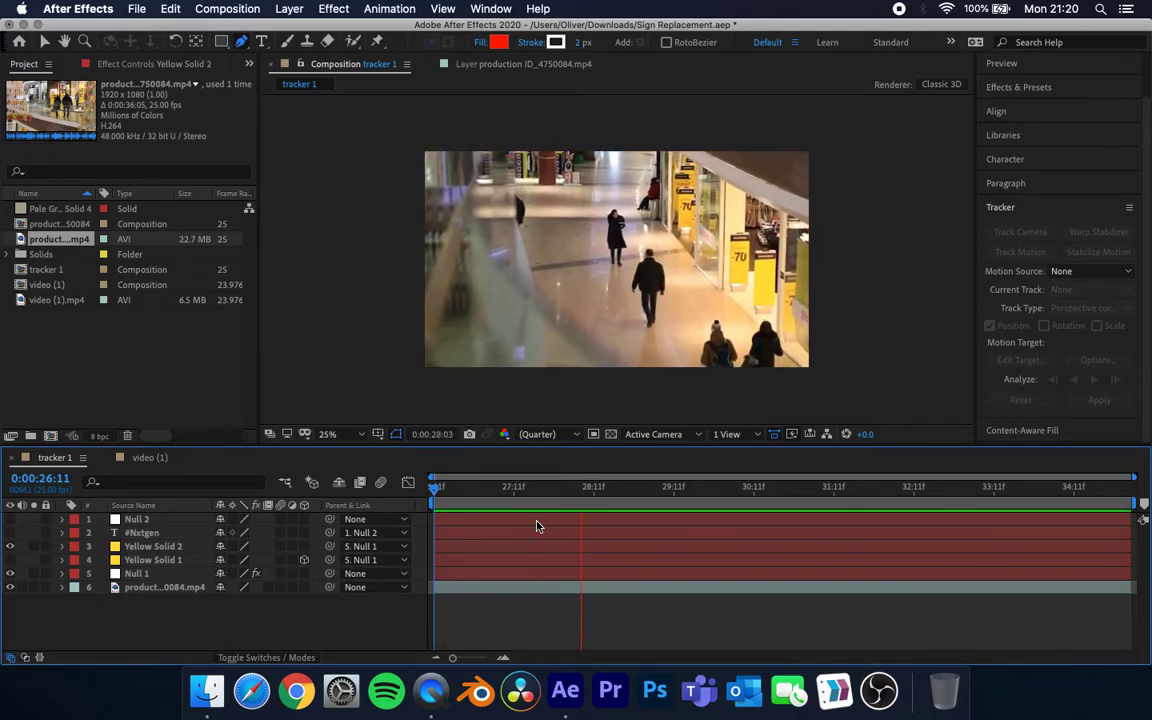
key(space)
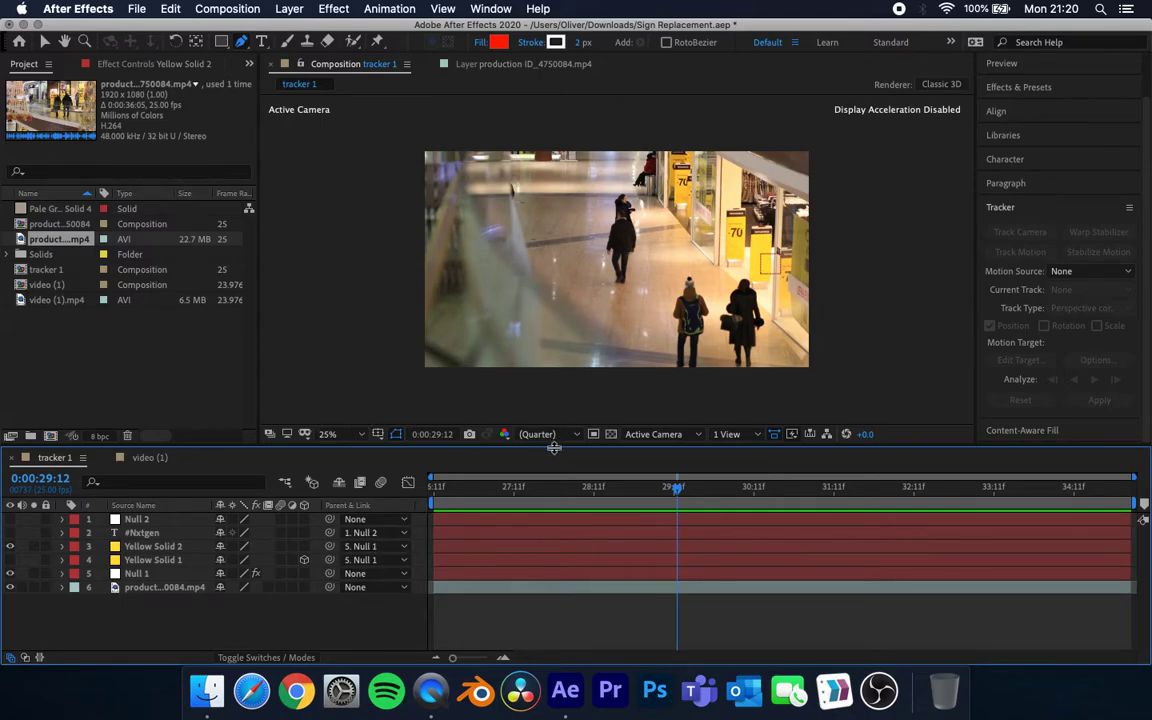
Step: Make the masked yellow solid a 3D layer and preview its tracked motion from 0:00:26:11
drag(503, 493, 407, 493)
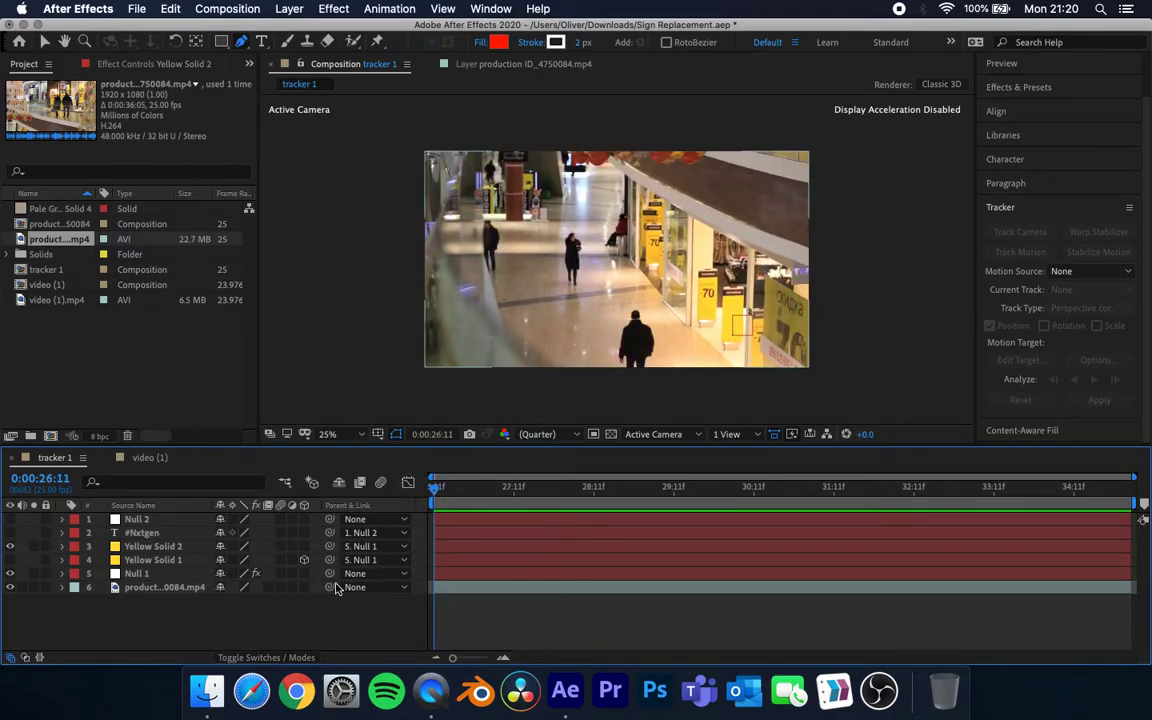
click(305, 549)
drag(305, 549, 305, 561)
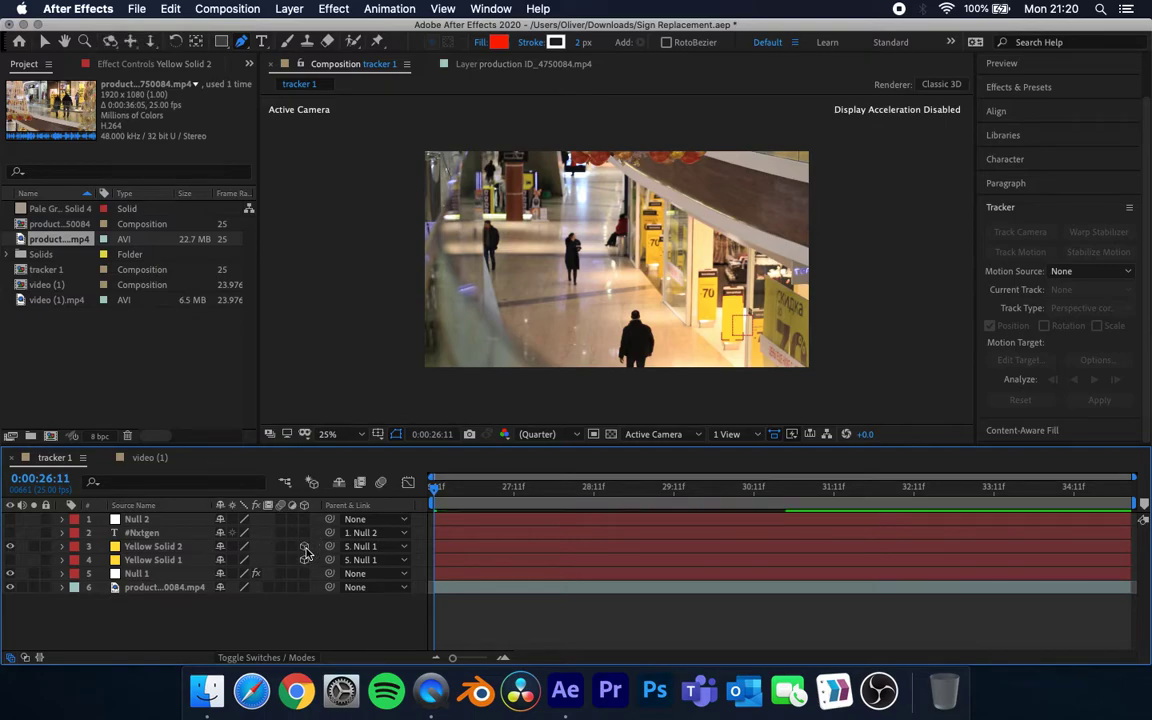
key(space)
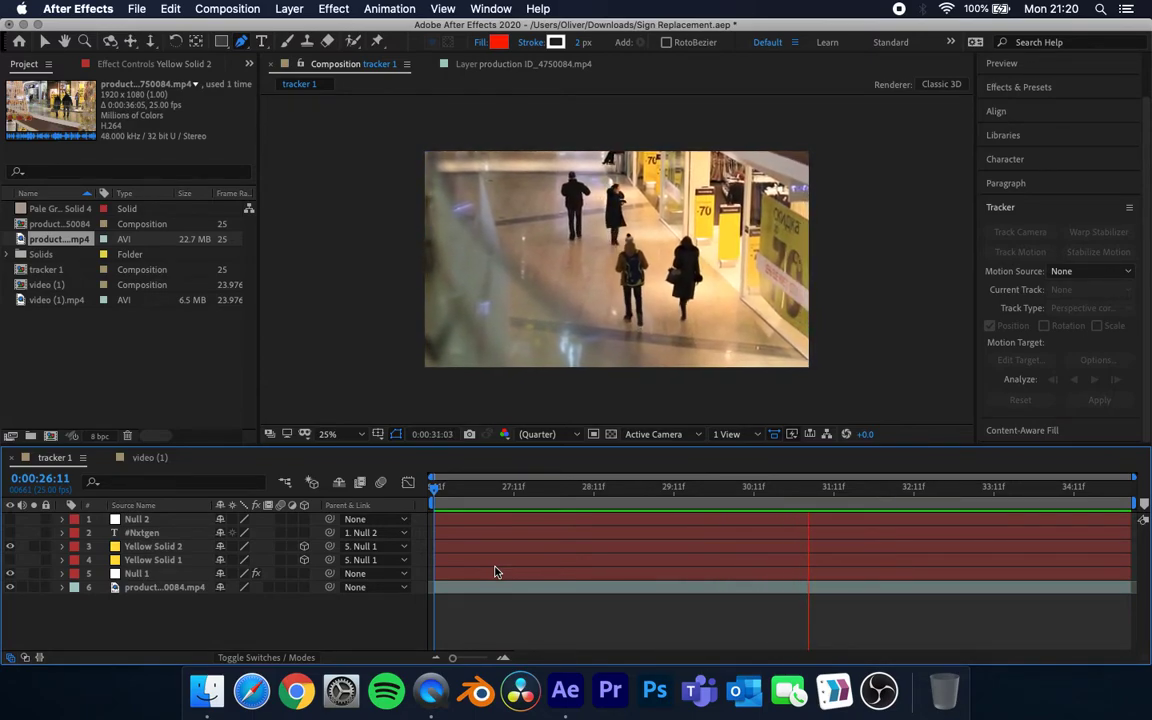
key(space)
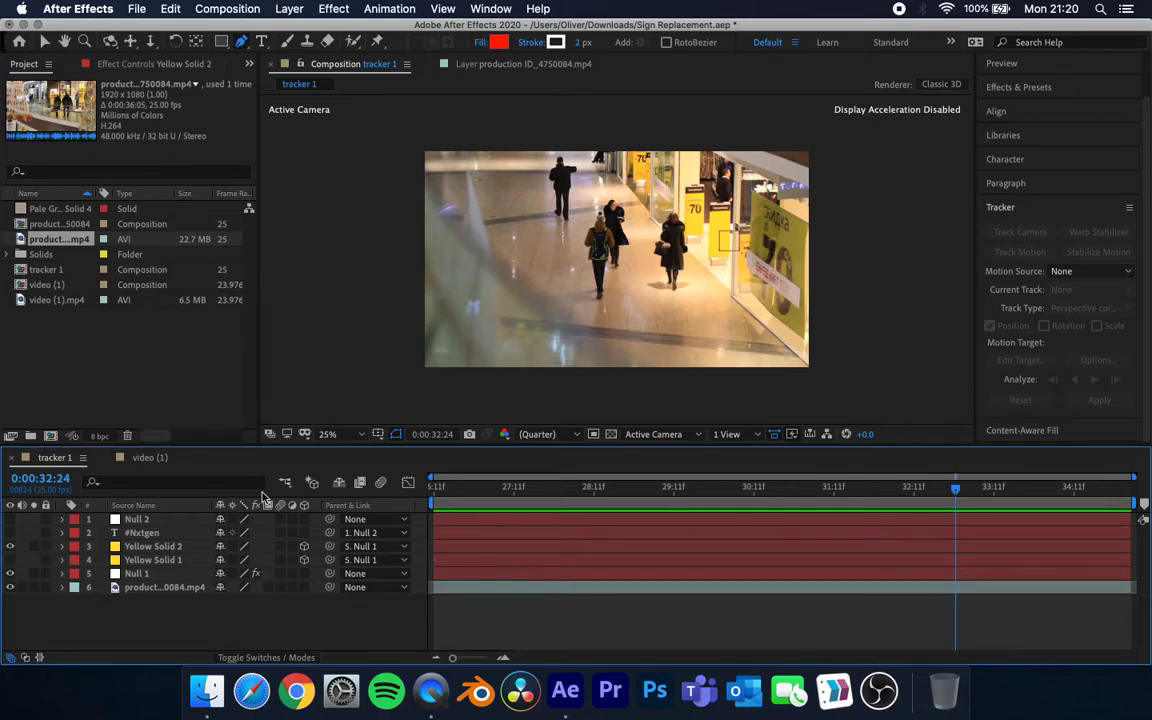
Step: Delete the Yellow Solid 2 layer
click(160, 547)
key(Delete)
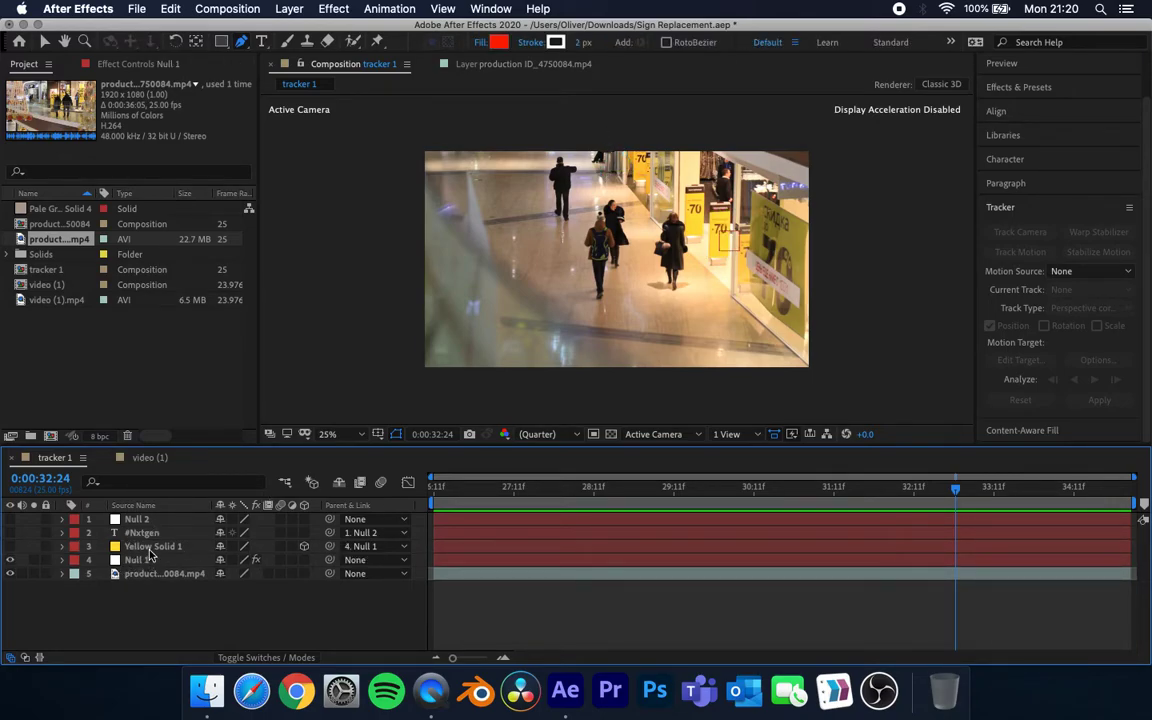
Step: Show the #Nxtgen text and Yellow Solid 1 layers and preview the replacement sign in motion
click(150, 550)
click(149, 535)
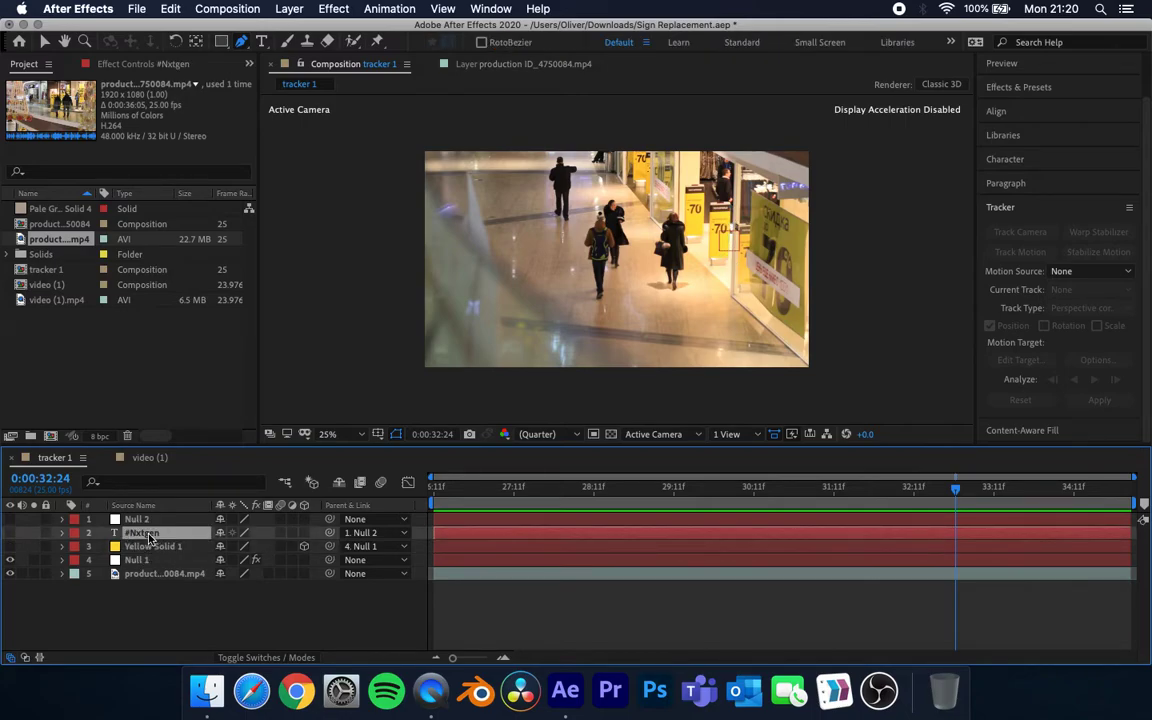
click(10, 532)
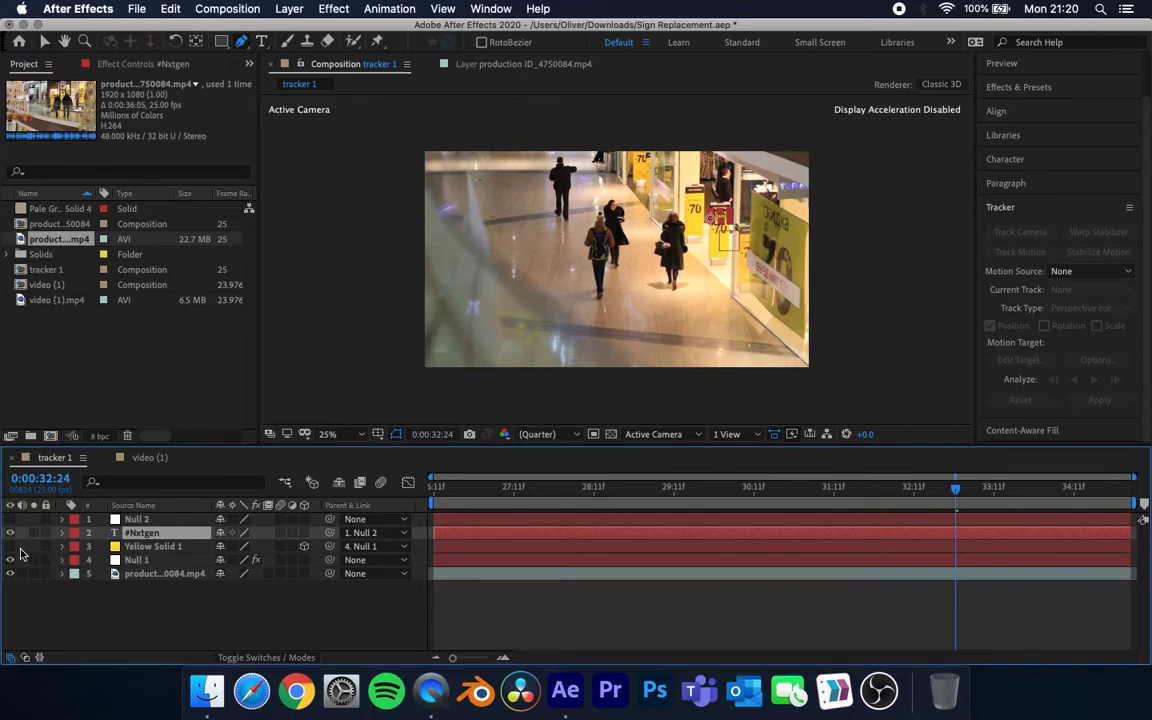
click(71, 632)
key(space)
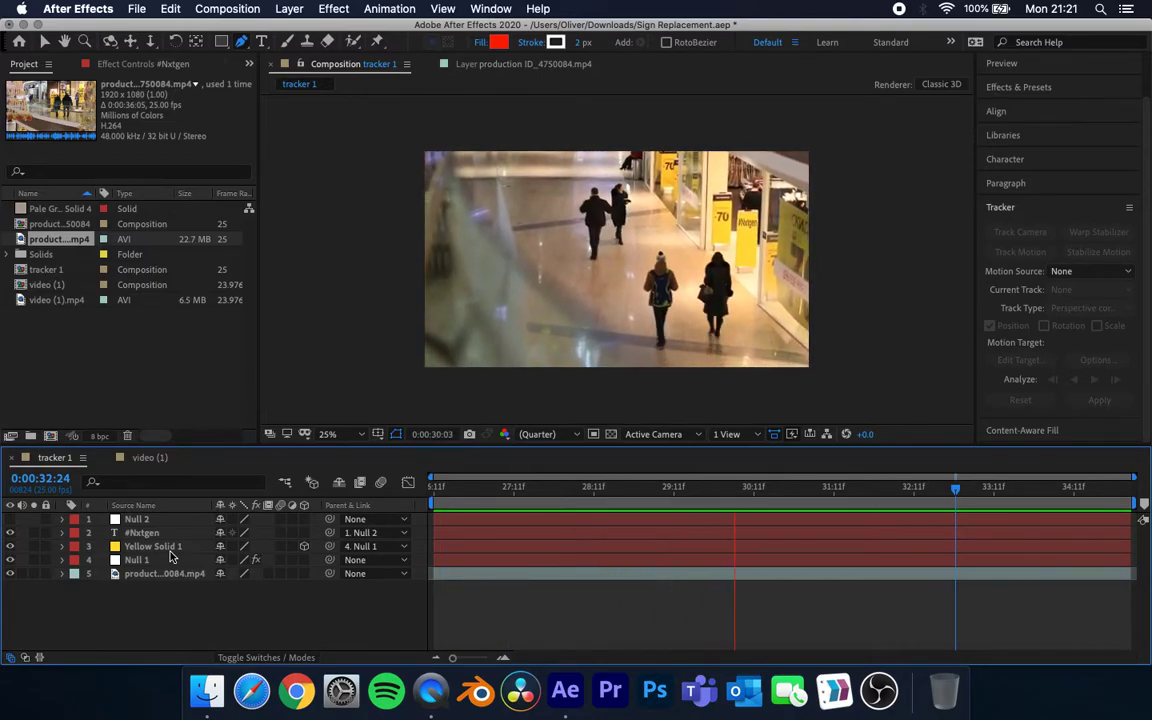
key(space)
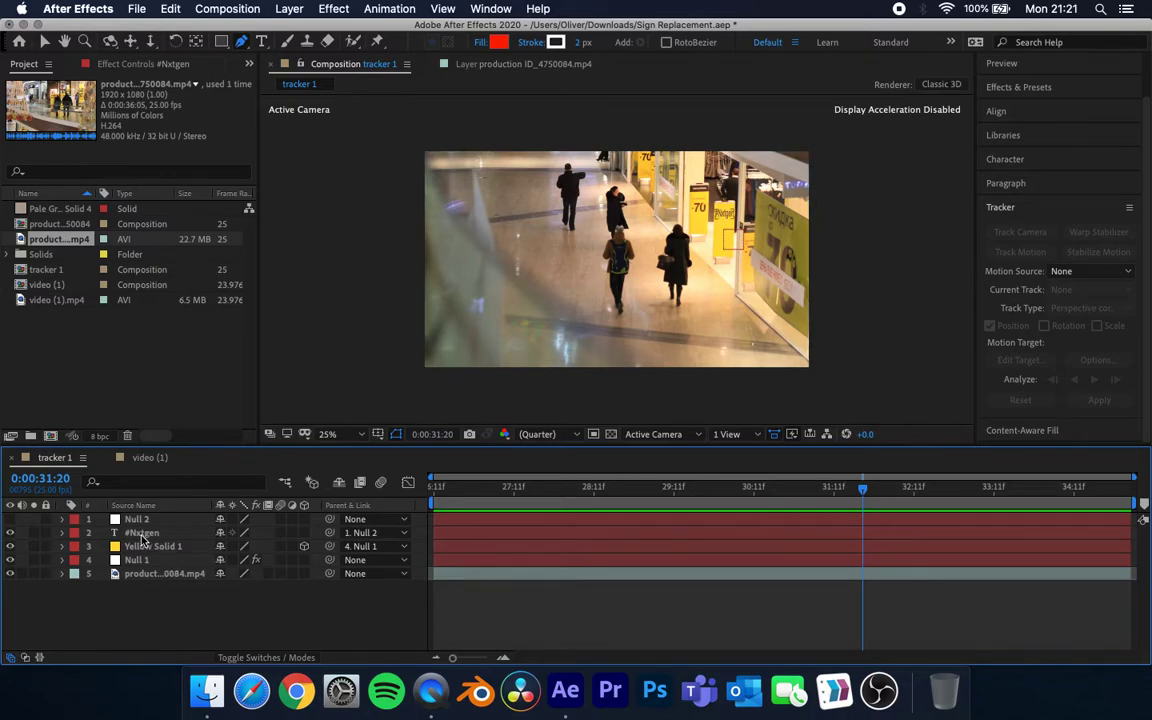
Step: Parent the #Nxtgen text layer to Null 1 and replay the section around 0:00:28:24 to check its tracking
drag(330, 532, 167, 563)
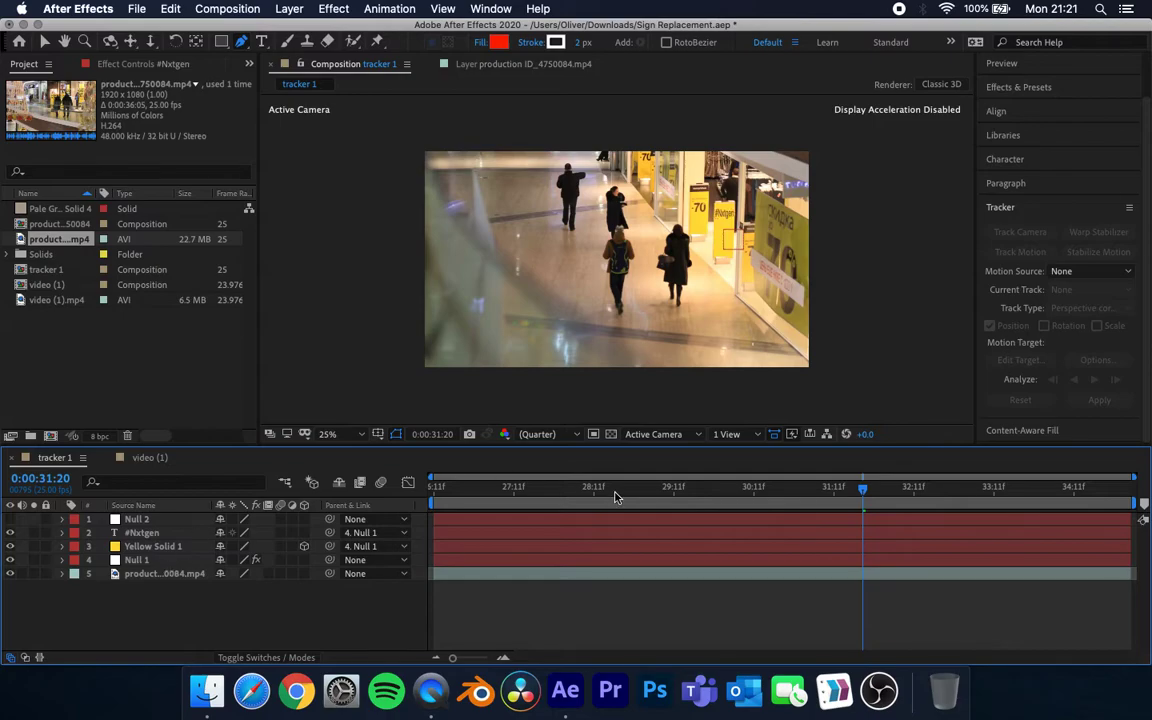
key(space)
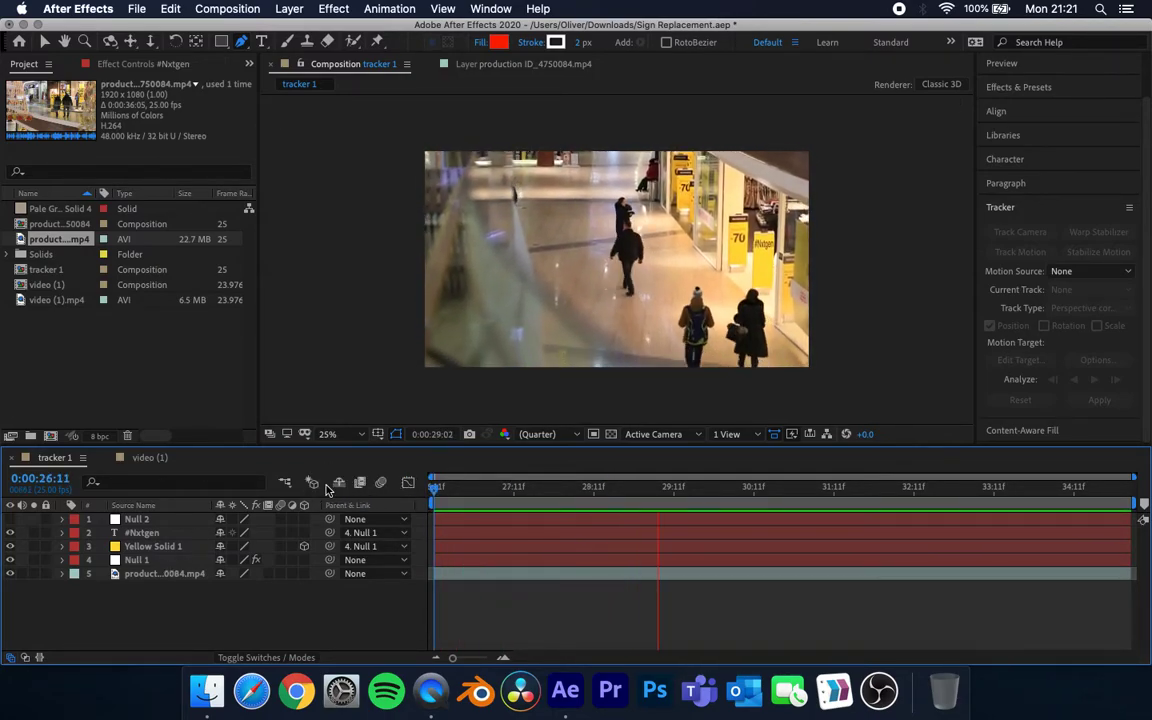
key(space)
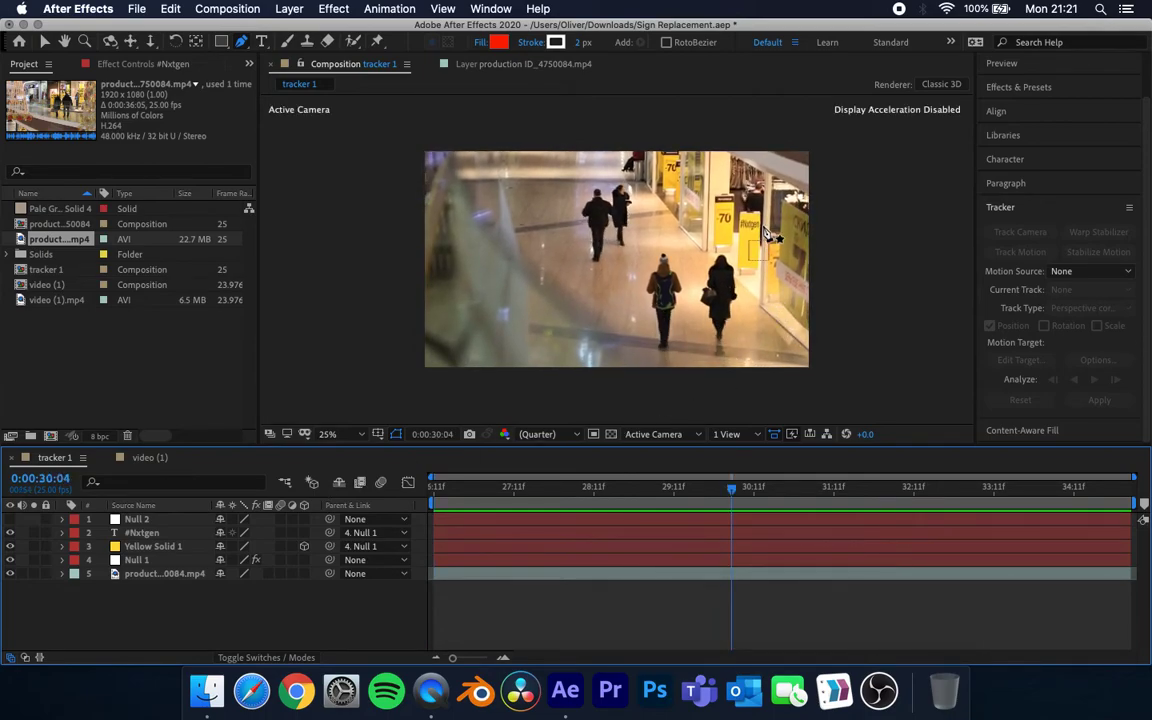
drag(732, 494, 670, 489)
key(space)
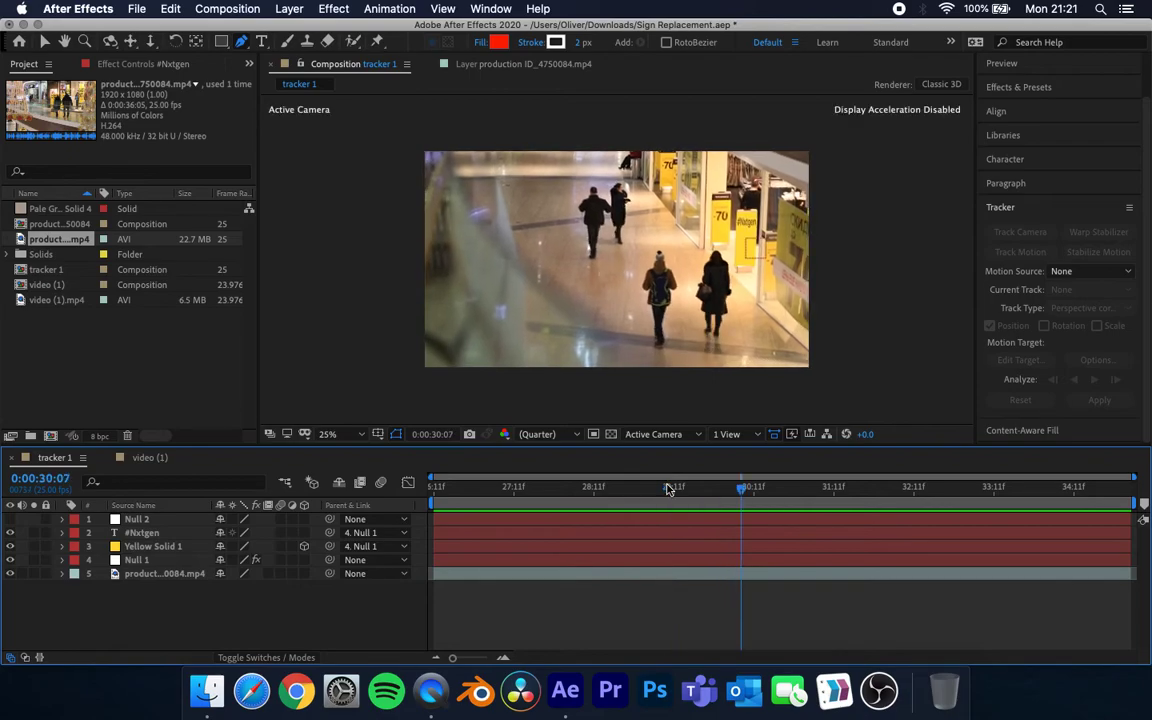
click(636, 488)
key(space)
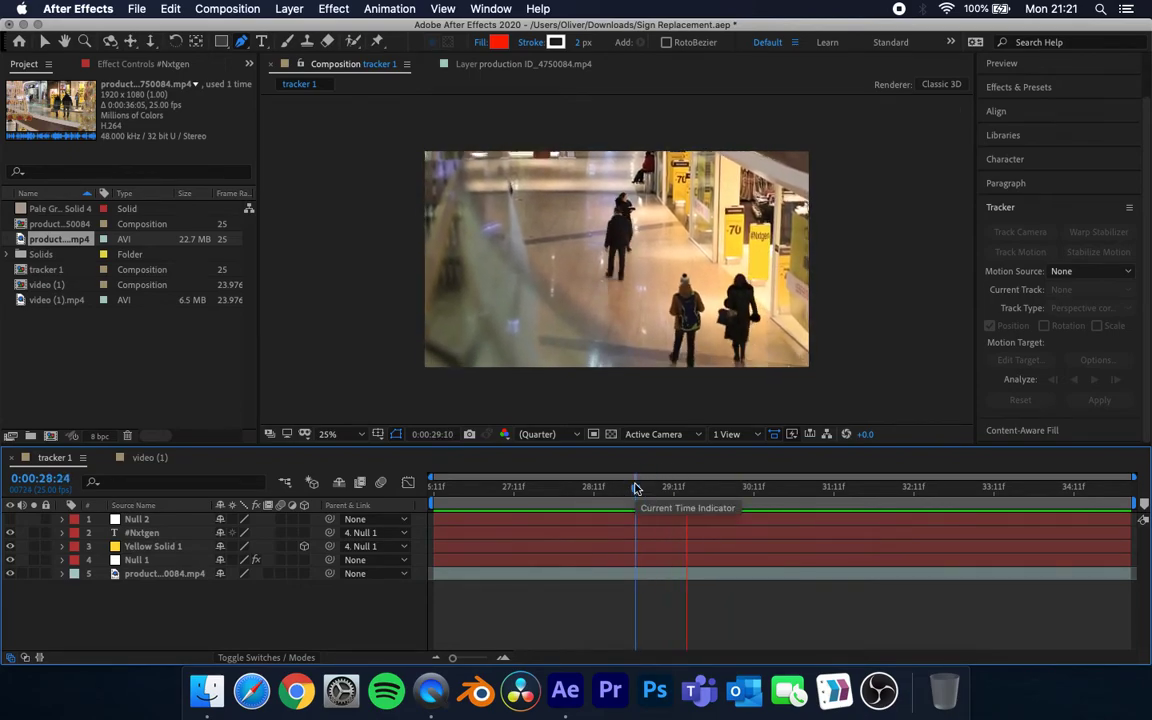
key(space)
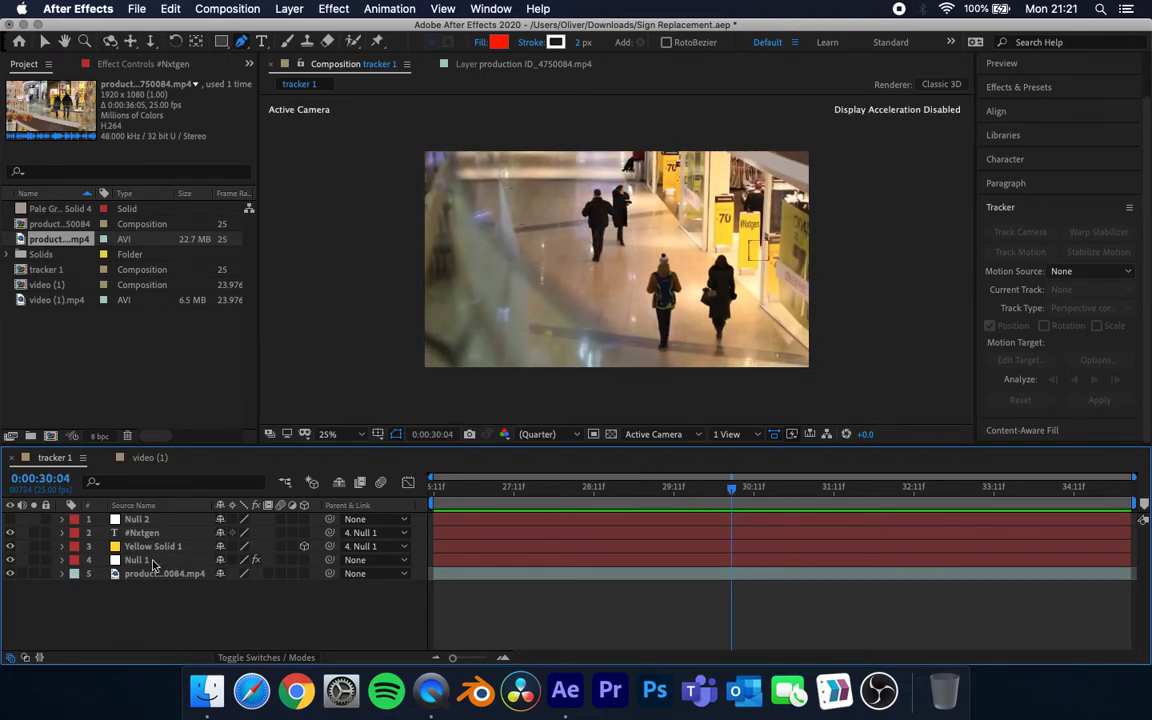
Step: Hide the #Nxtgen text and Yellow Solid 1 layers to expose the original sign
click(9, 547)
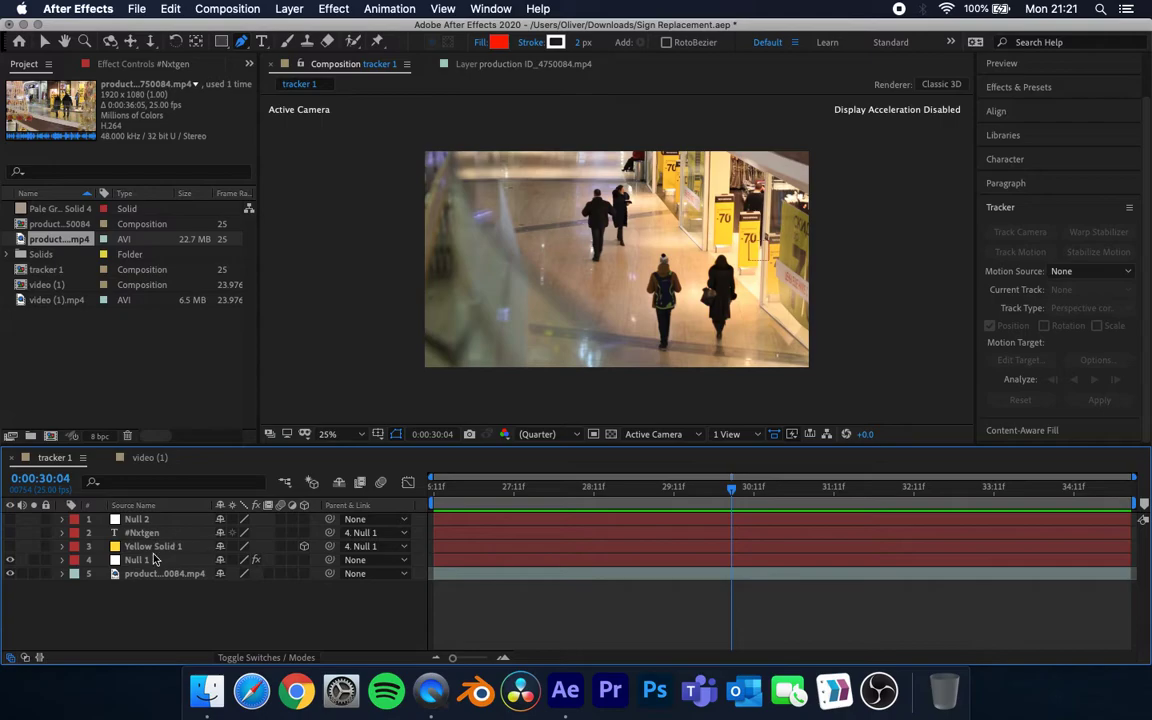
click(150, 521)
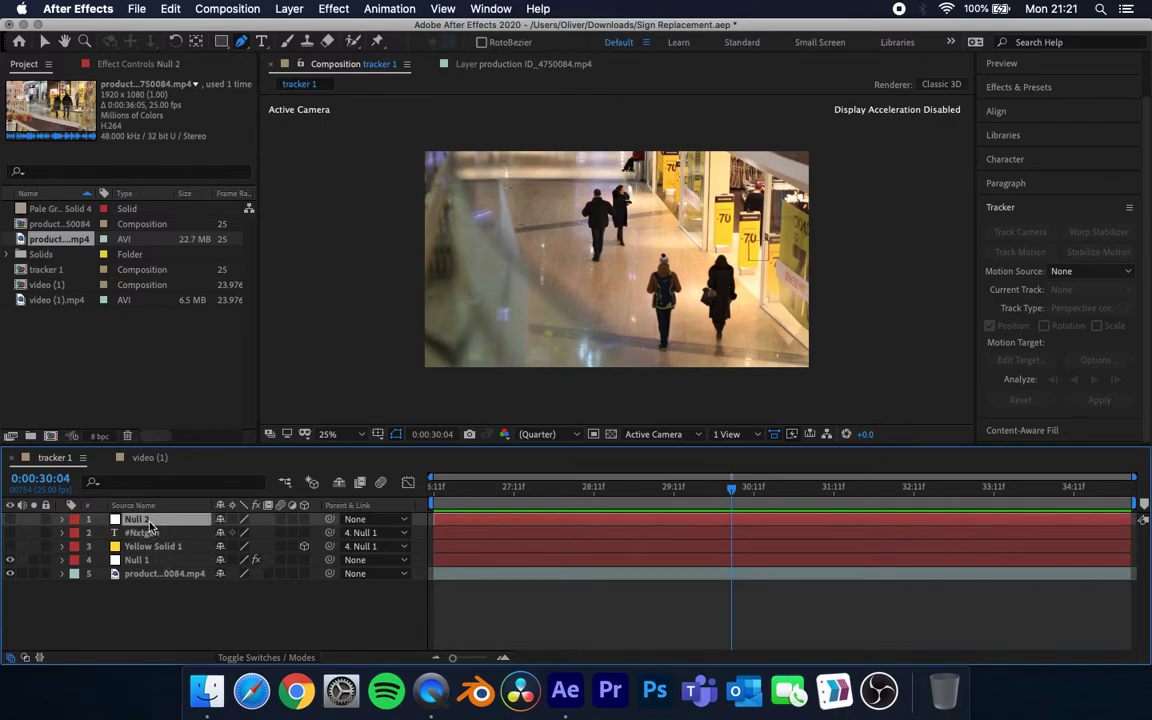
right_click(190, 639)
mouse_move(290, 488)
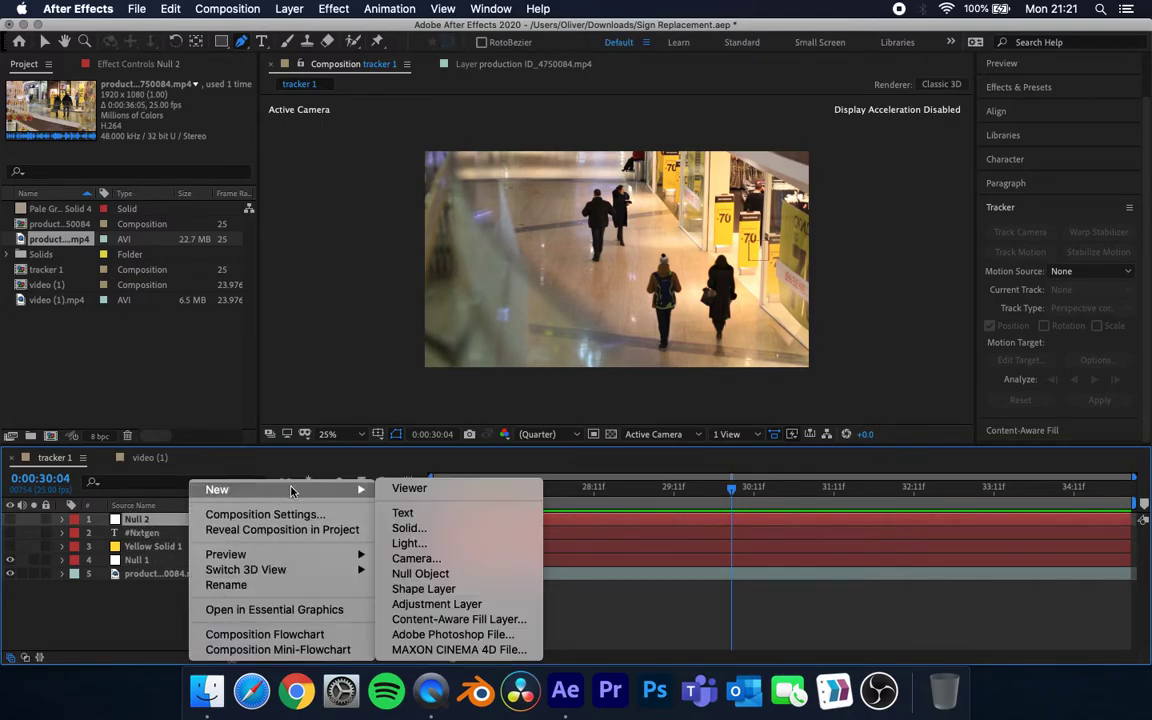
click(85, 545)
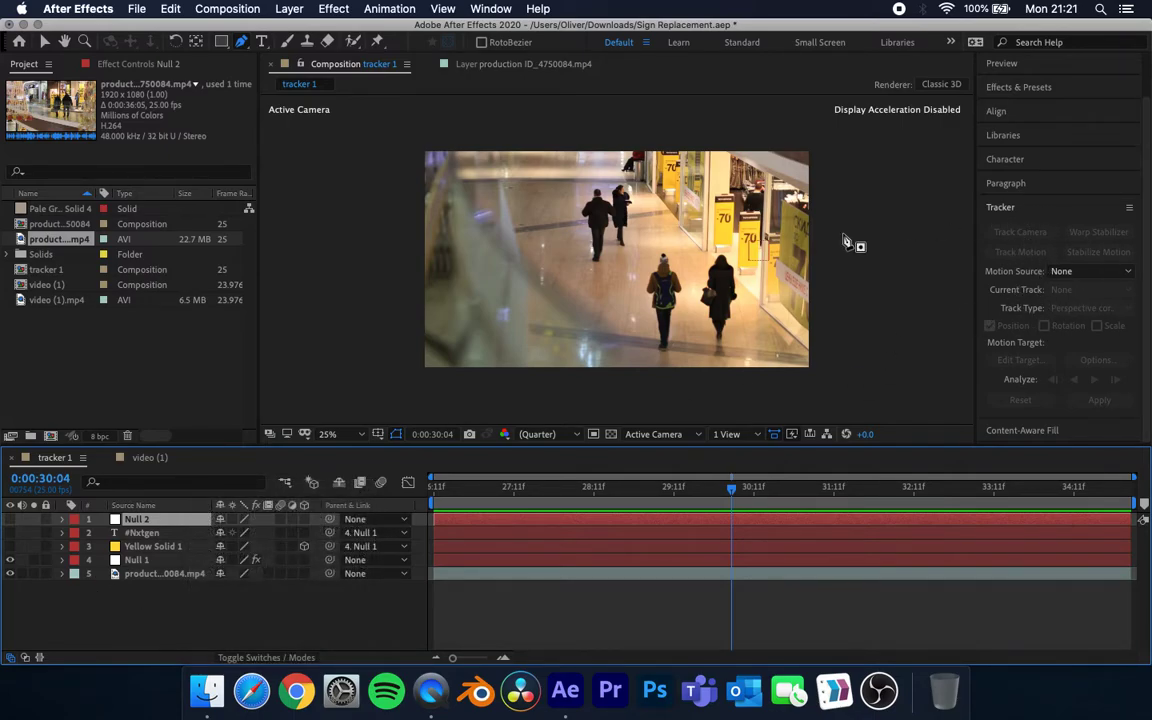
Step: Start a Transform motion track on the shopping-centre footage with Position and Rotation enabled
click(181, 578)
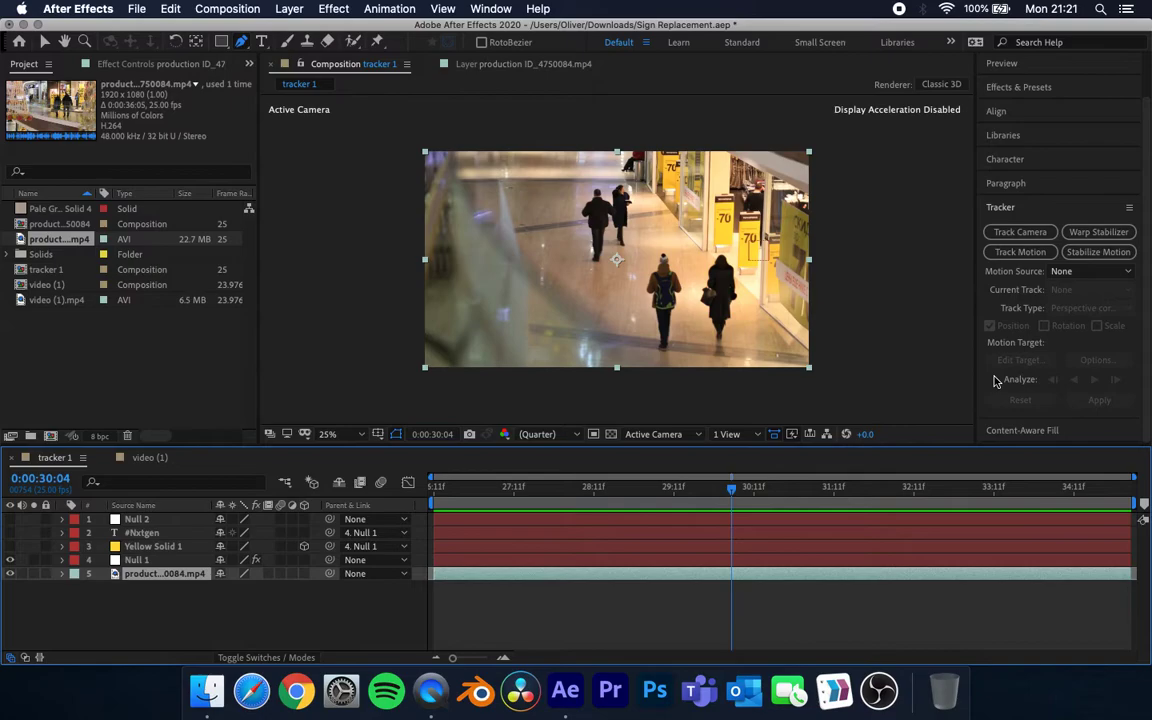
click(1020, 252)
click(1022, 252)
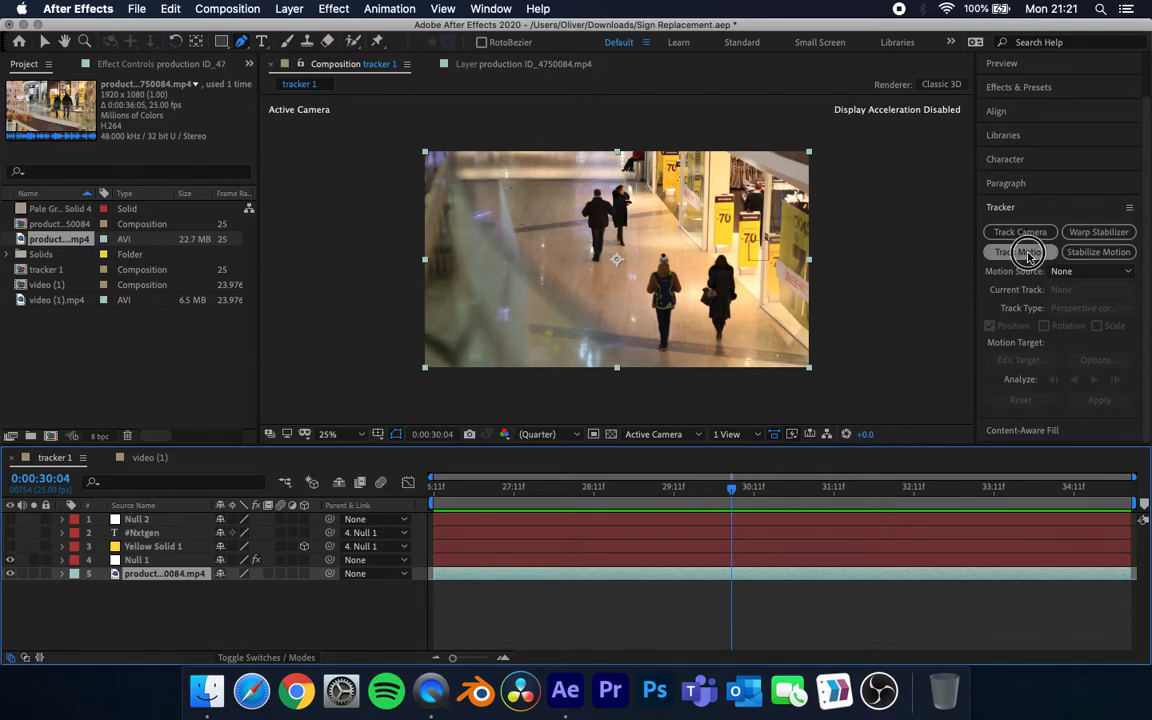
click(1062, 326)
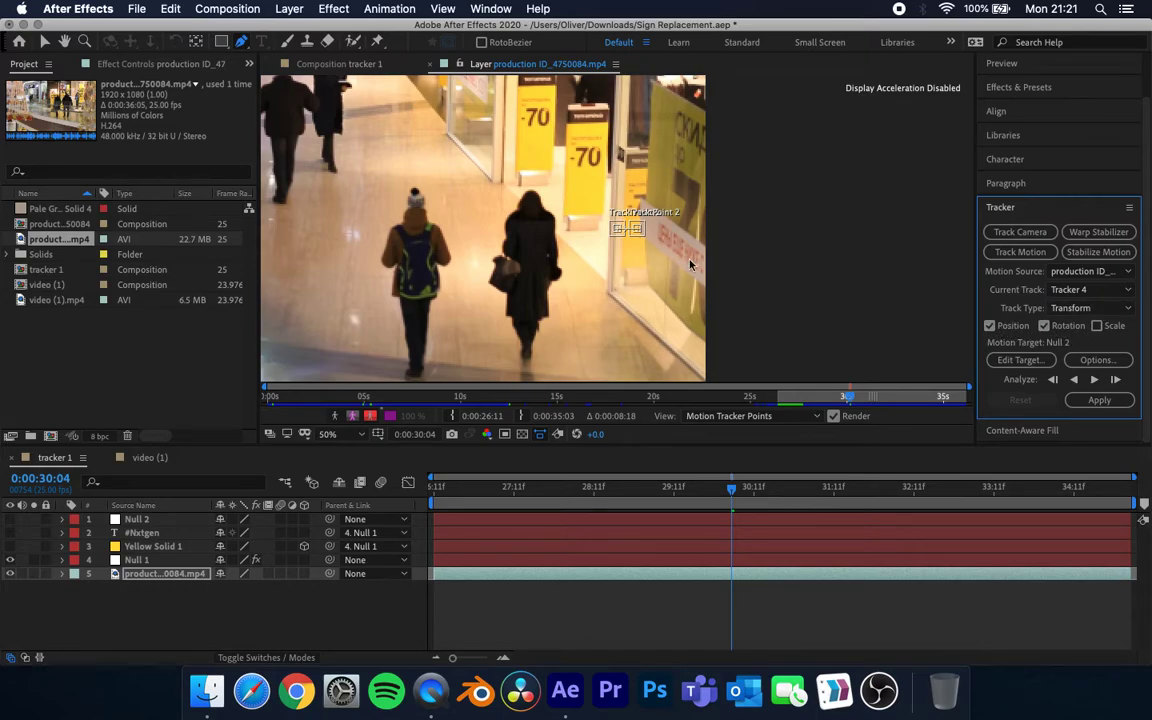
Step: Place the two track points across the top edge of the nearer -70 sign and check the X and Y apply options
drag(613, 238, 569, 130)
drag(642, 232, 610, 116)
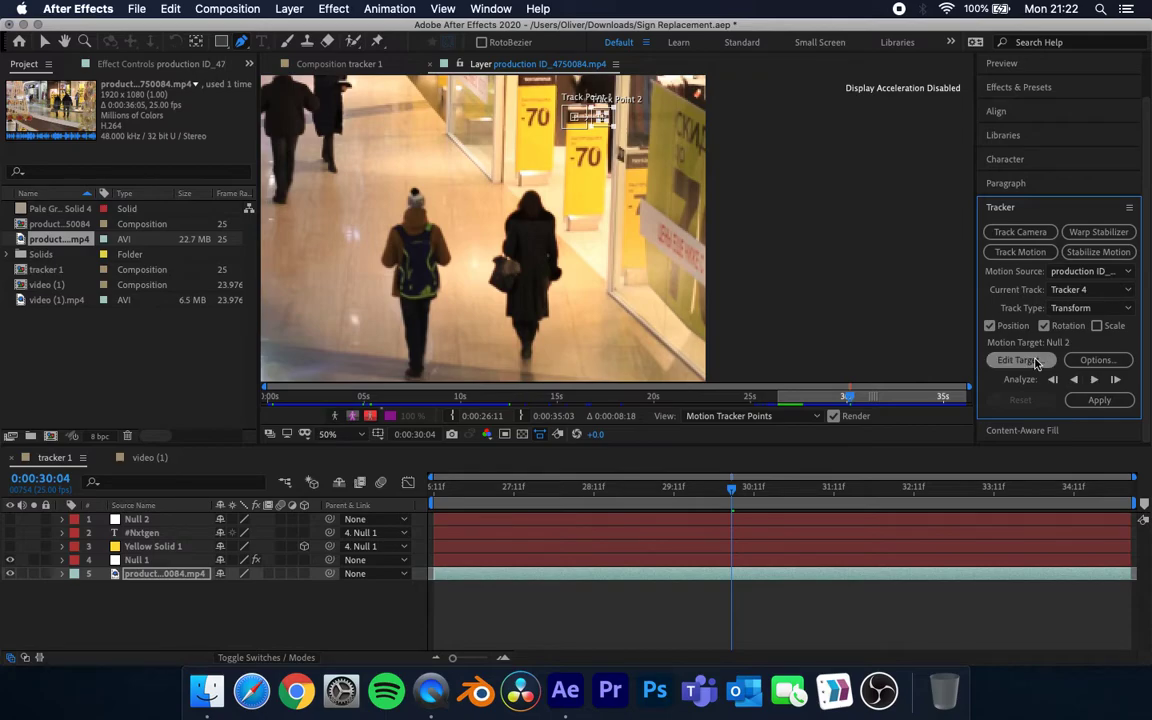
click(1097, 400)
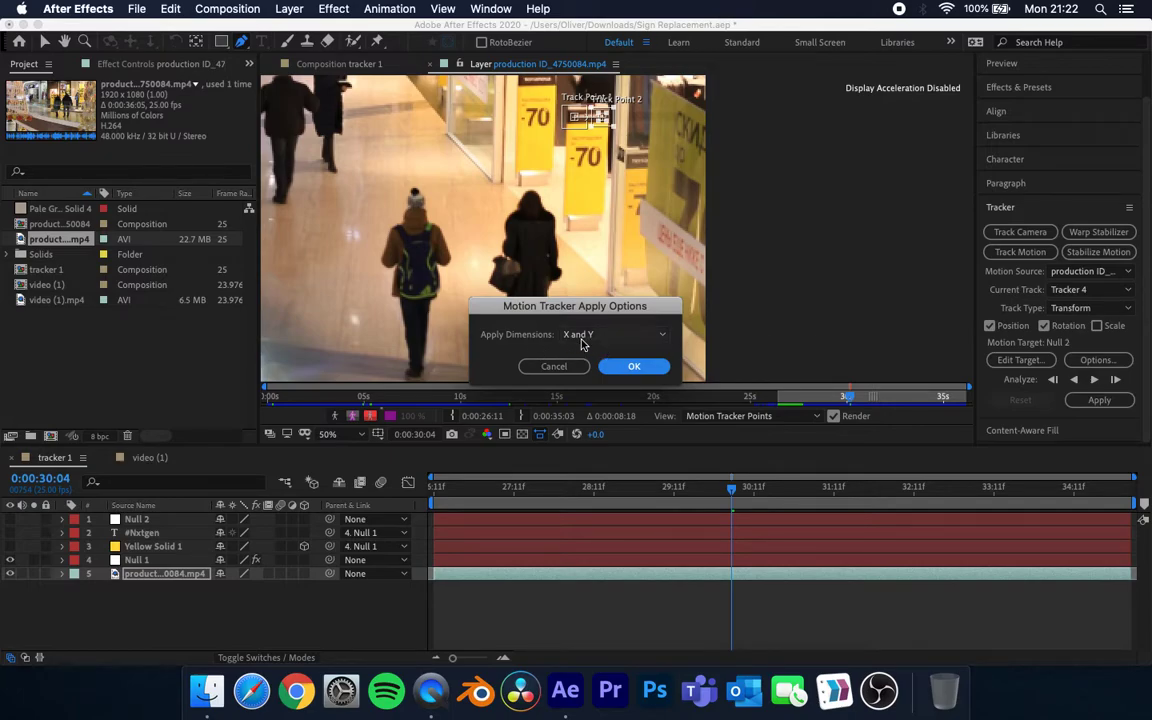
click(631, 367)
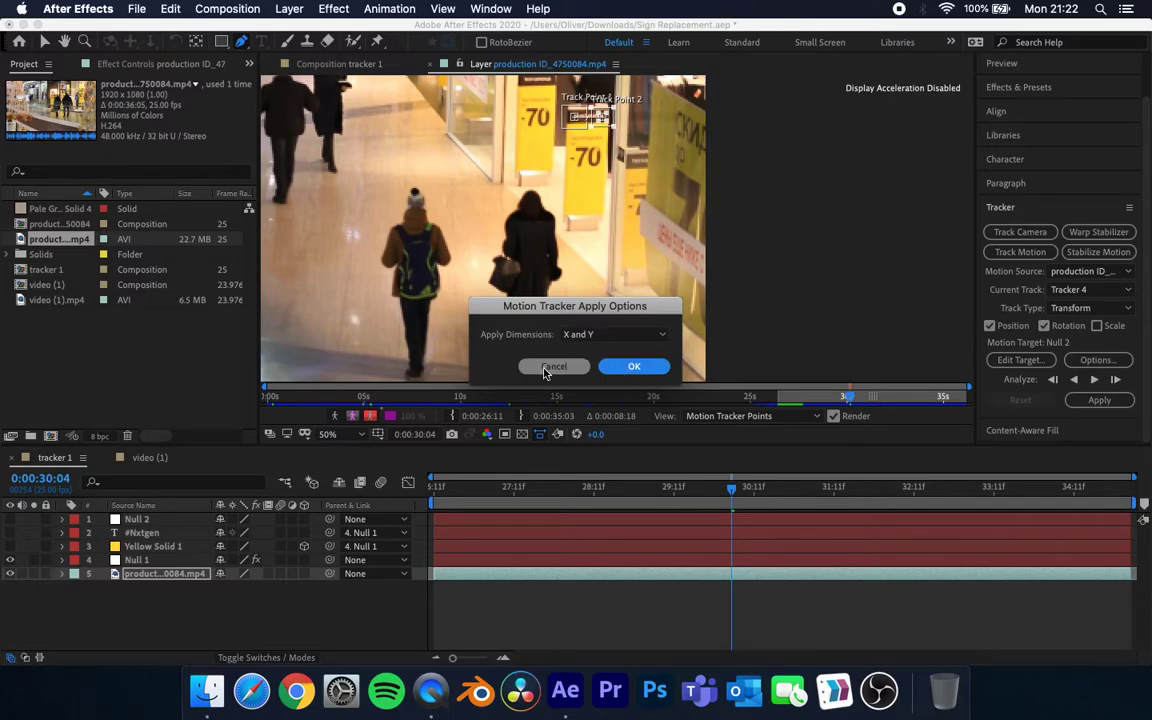
Step: Show the #Nxtgen and Yellow Solid 1 layers with Null 1 hidden, and parent the #Nxtgen text to Null 2
click(148, 520)
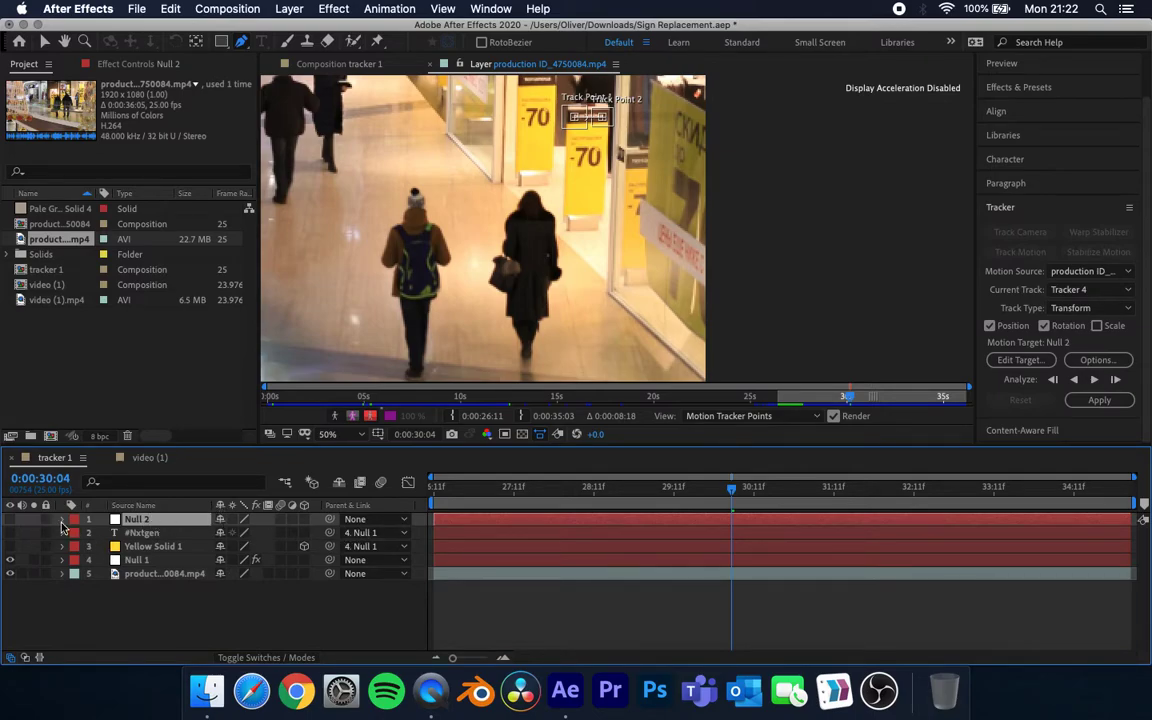
click(10, 560)
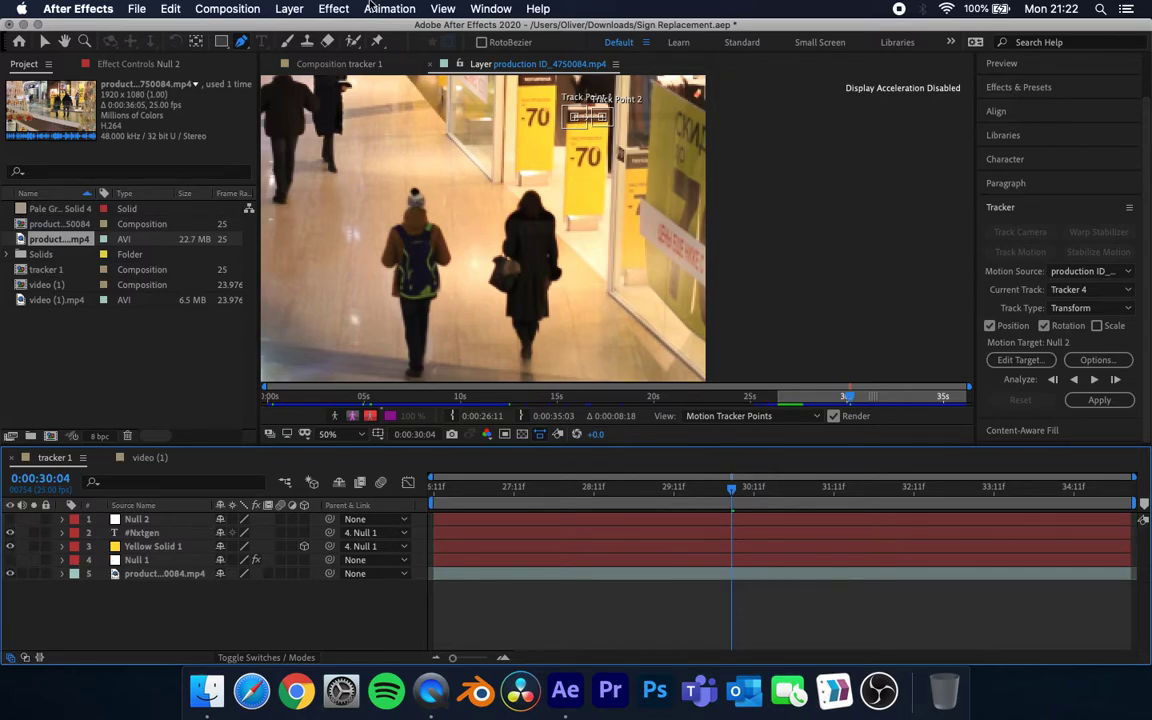
click(340, 63)
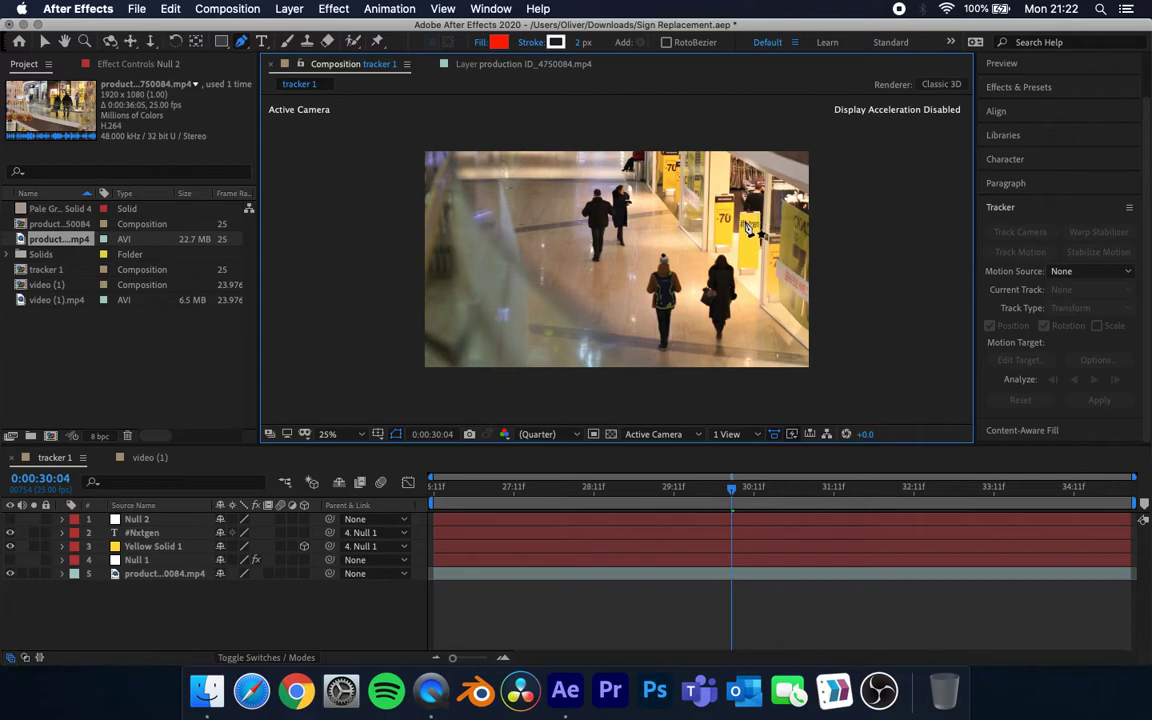
drag(330, 532, 136, 522)
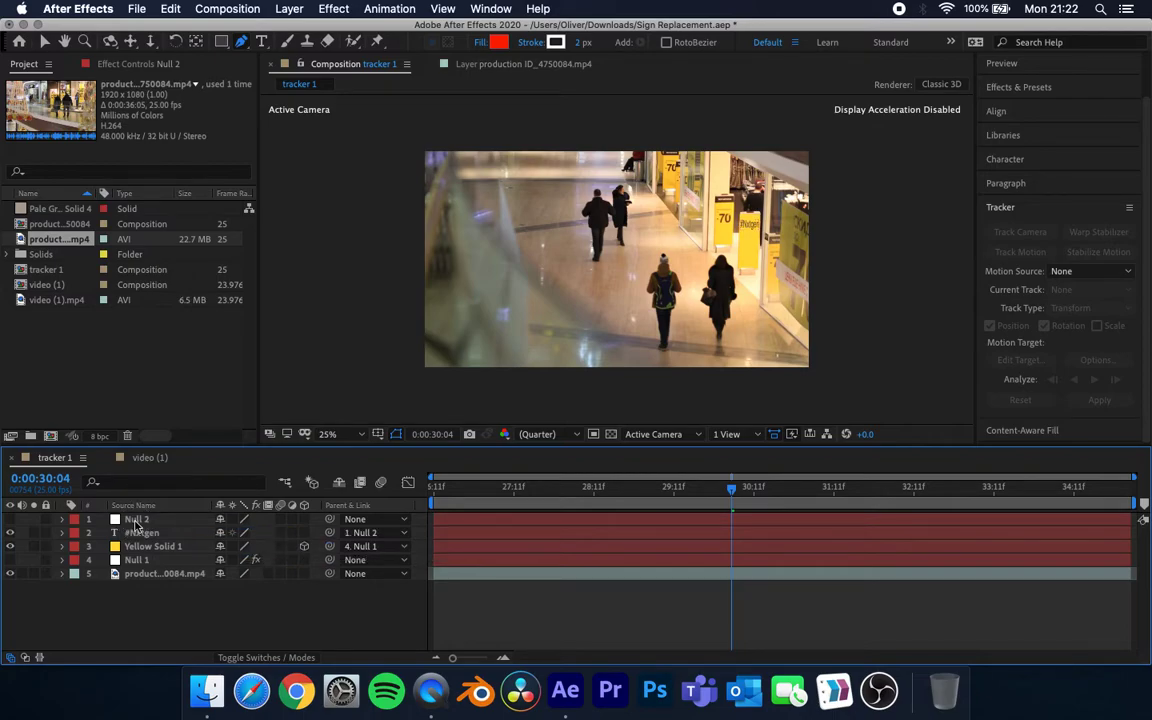
Step: Preview the replacement sign's motion and return the playhead to 0:00:26:11
key(space)
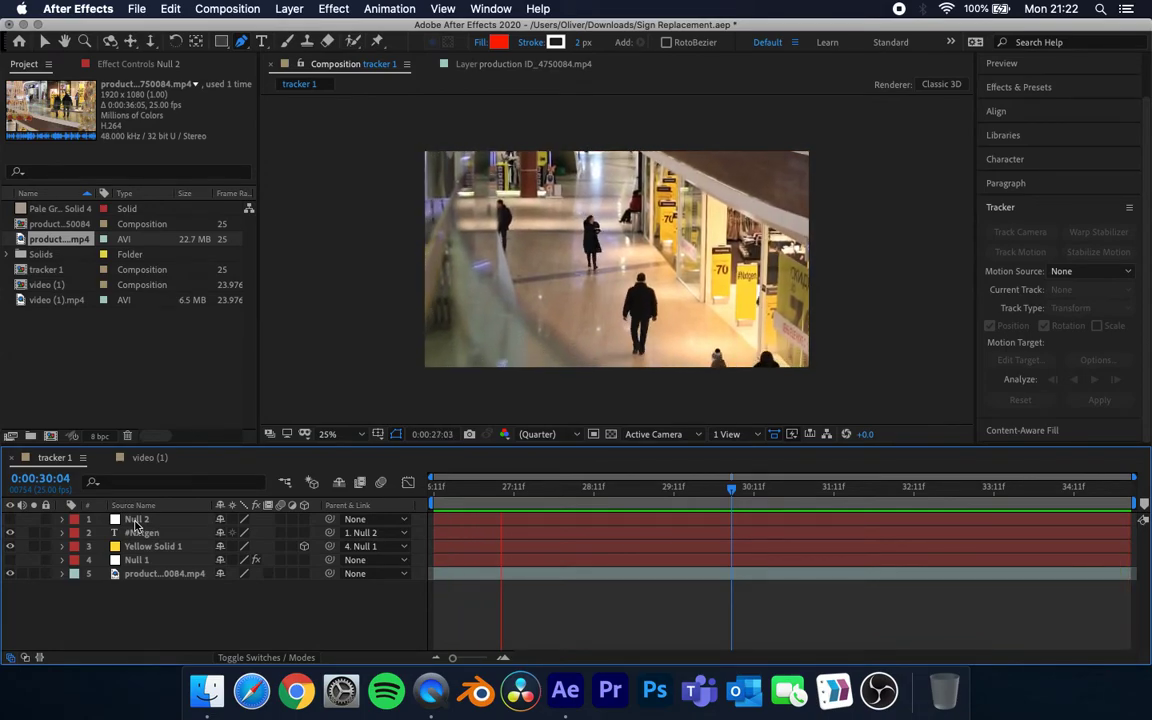
key(space)
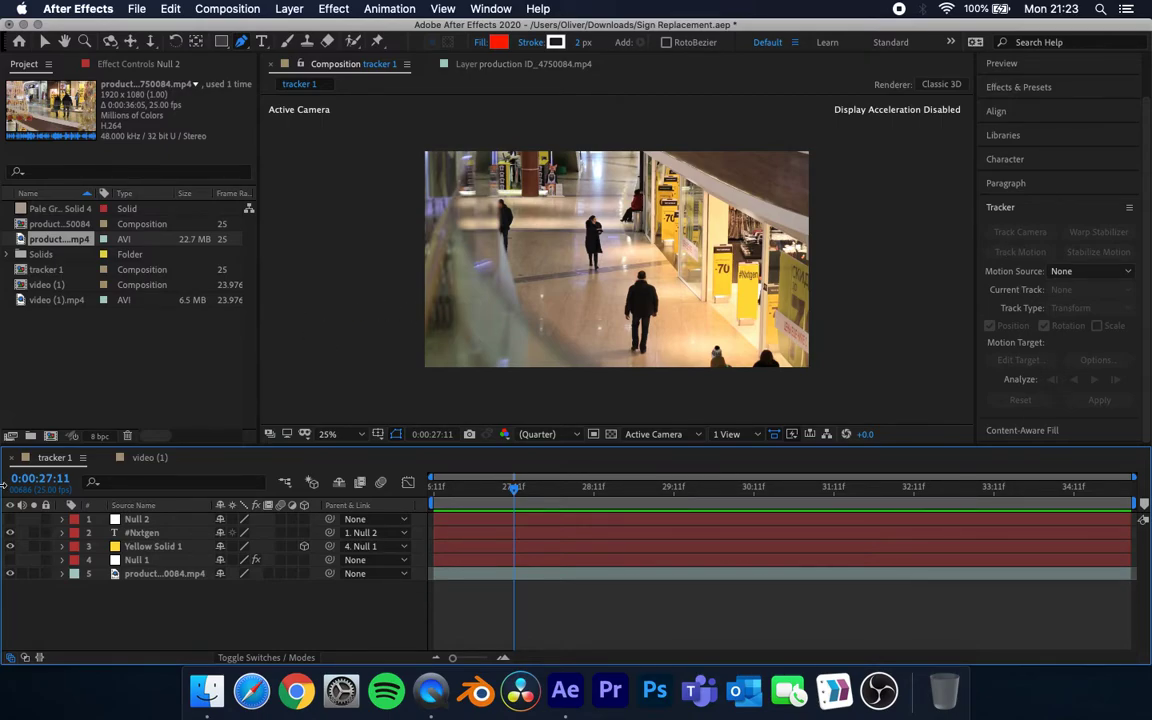
drag(513, 486, 408, 446)
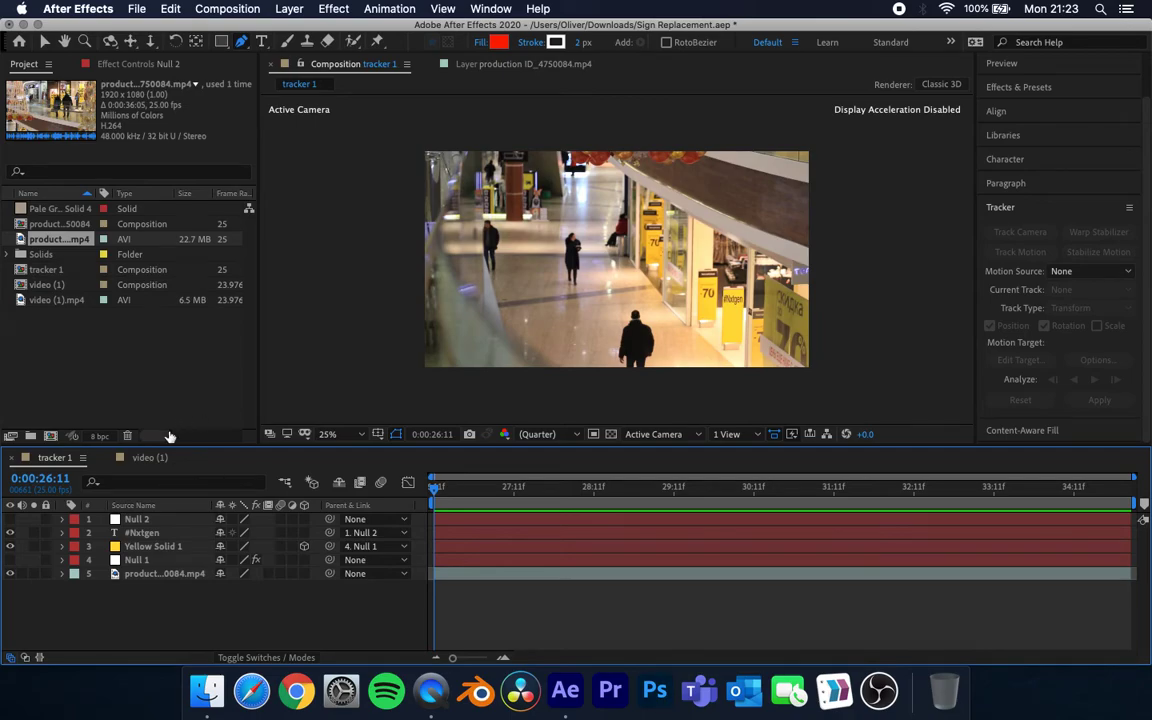
Step: Switch to the video (1) composition and hide its pale solid and 3D Tracker Camera layers
click(150, 457)
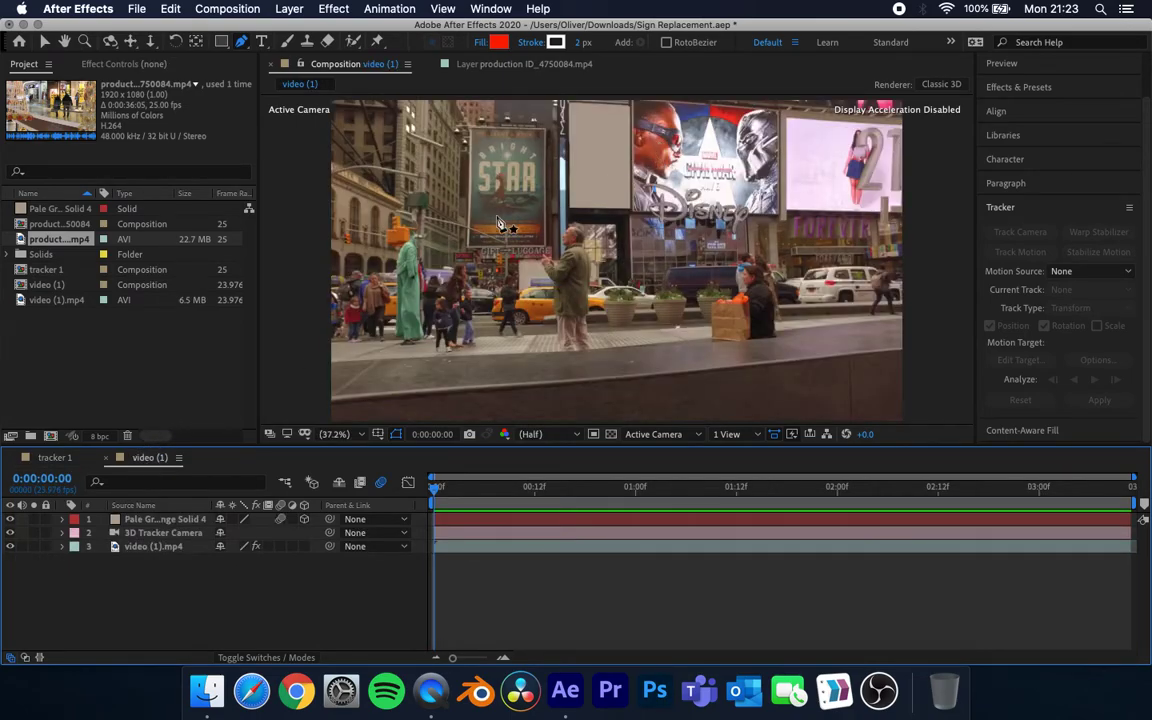
click(10, 532)
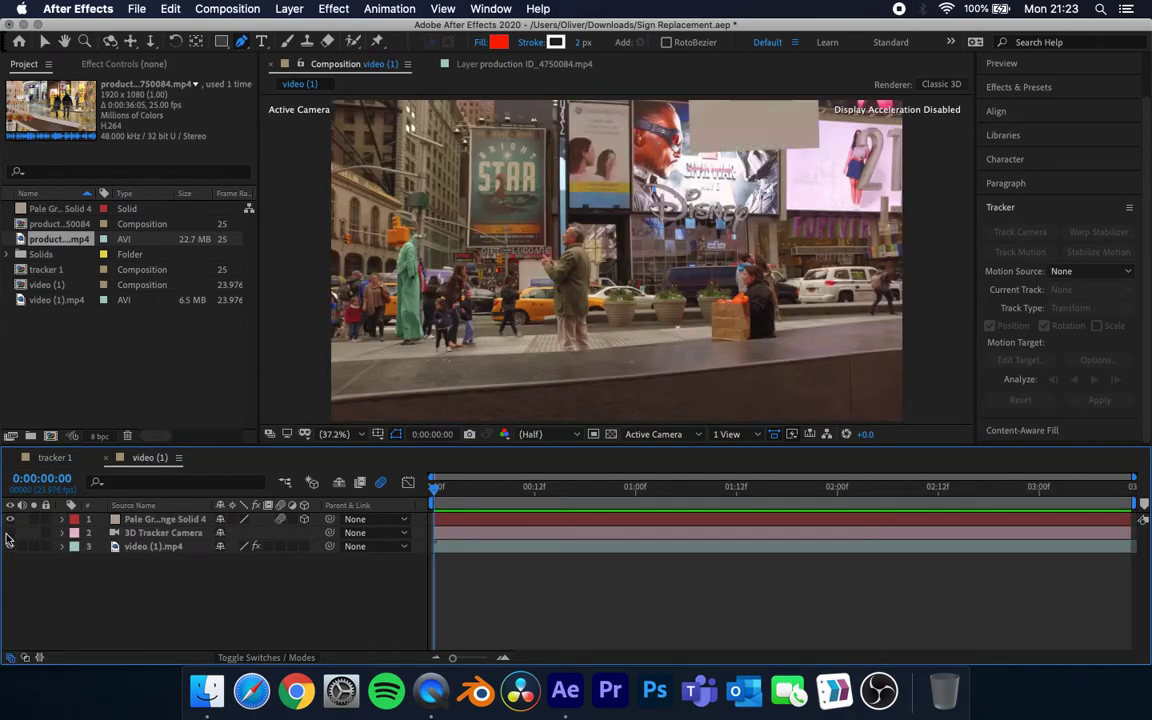
click(10, 519)
click(156, 547)
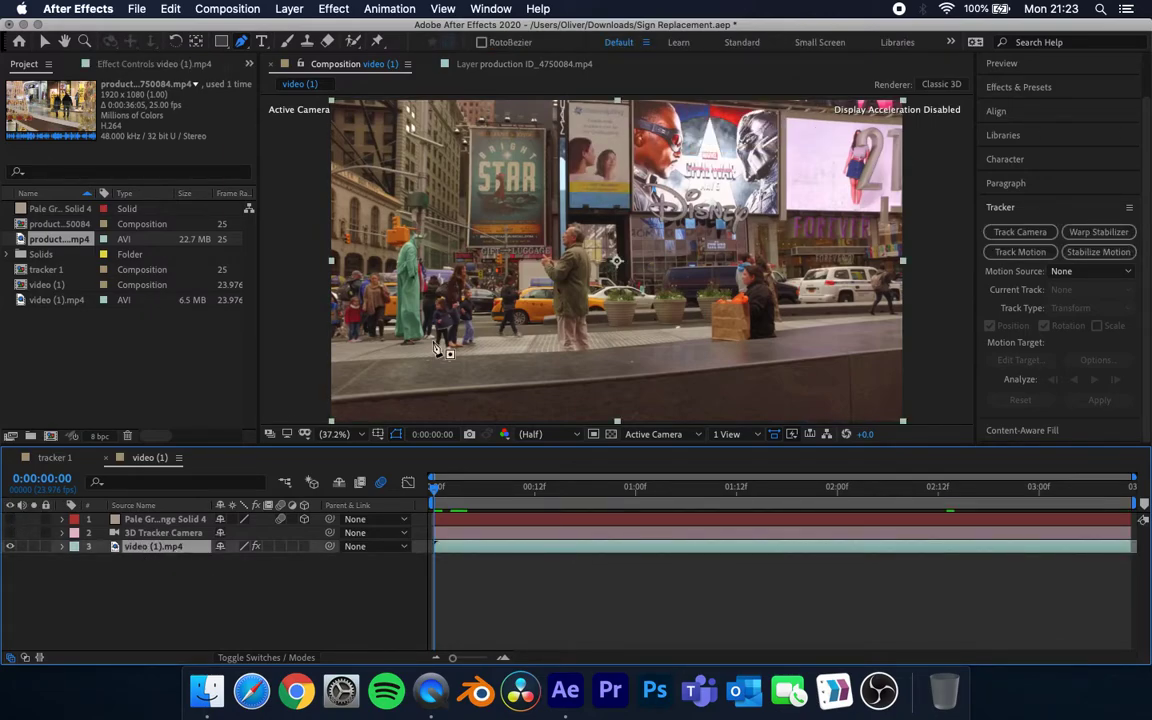
Step: Play through the street footage and park the playhead at 0:00:00:09, where the narrow billboard is in view
key(space)
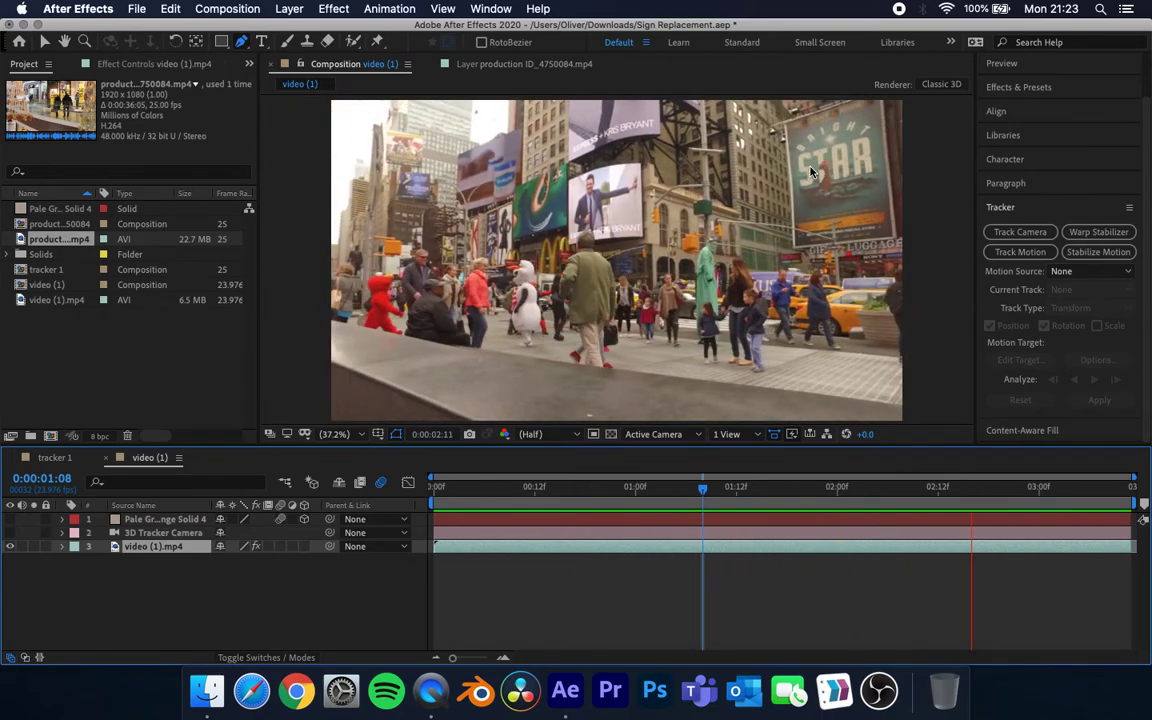
key(space)
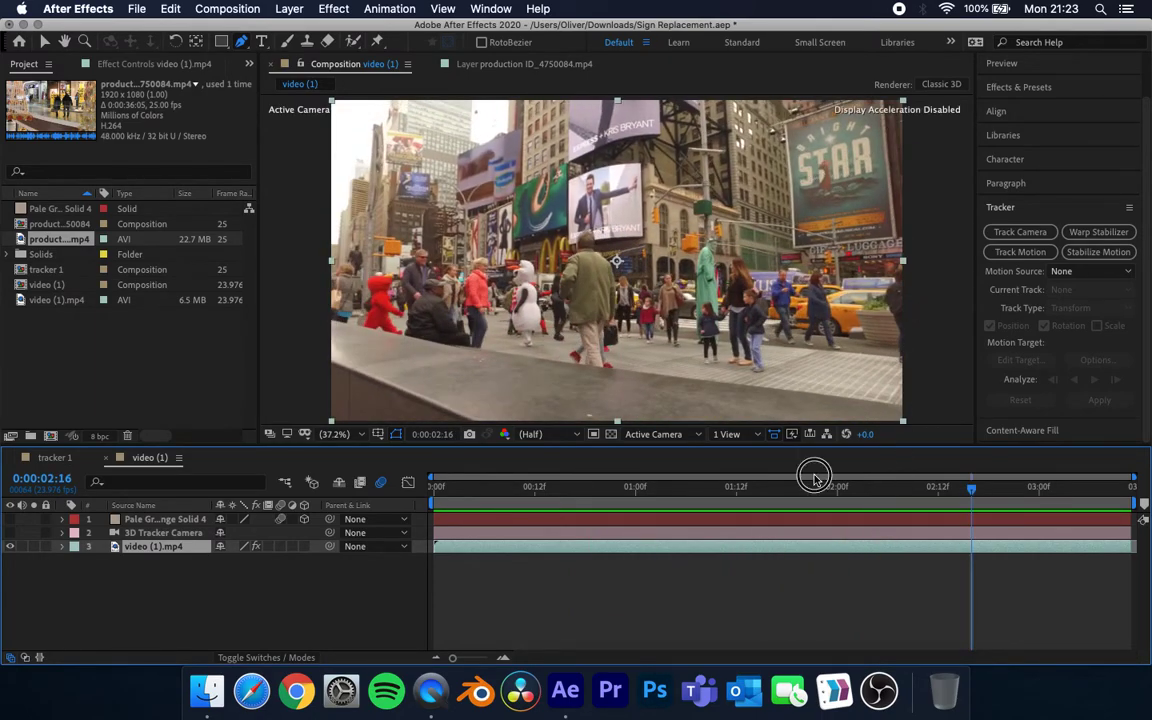
drag(812, 489, 505, 545)
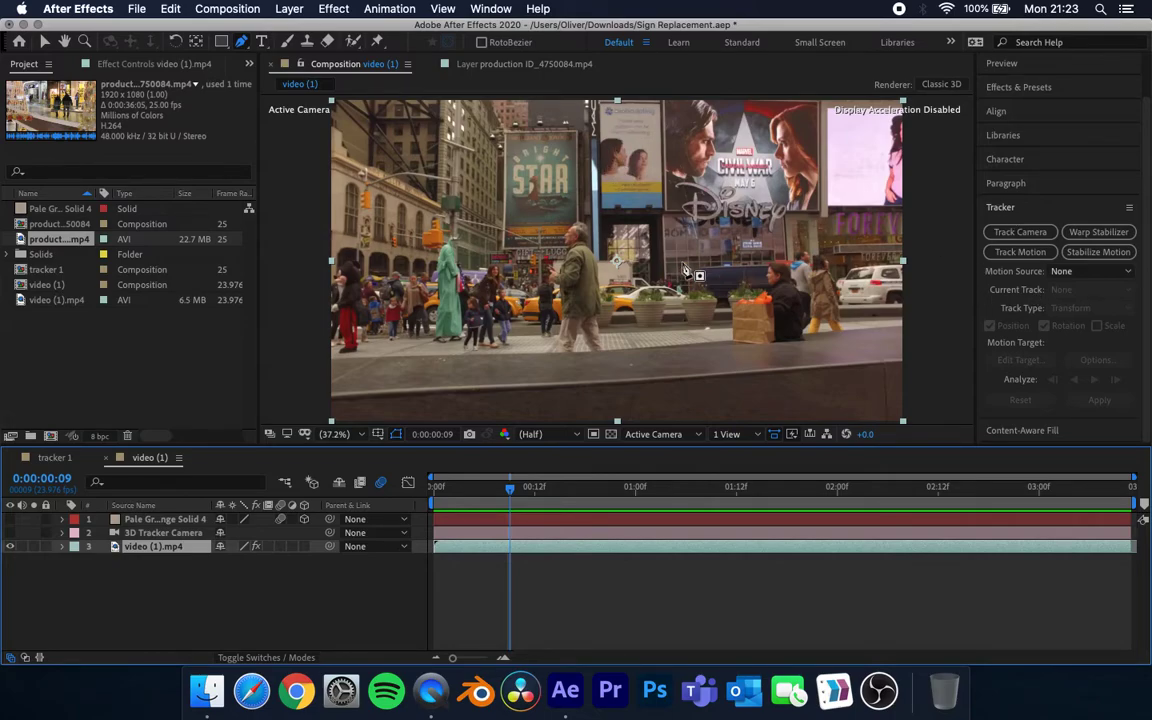
Step: Look up the 3D Camera Tracker effect by searching for "3d c" with the video (1).mp4 layer selected
key(v)
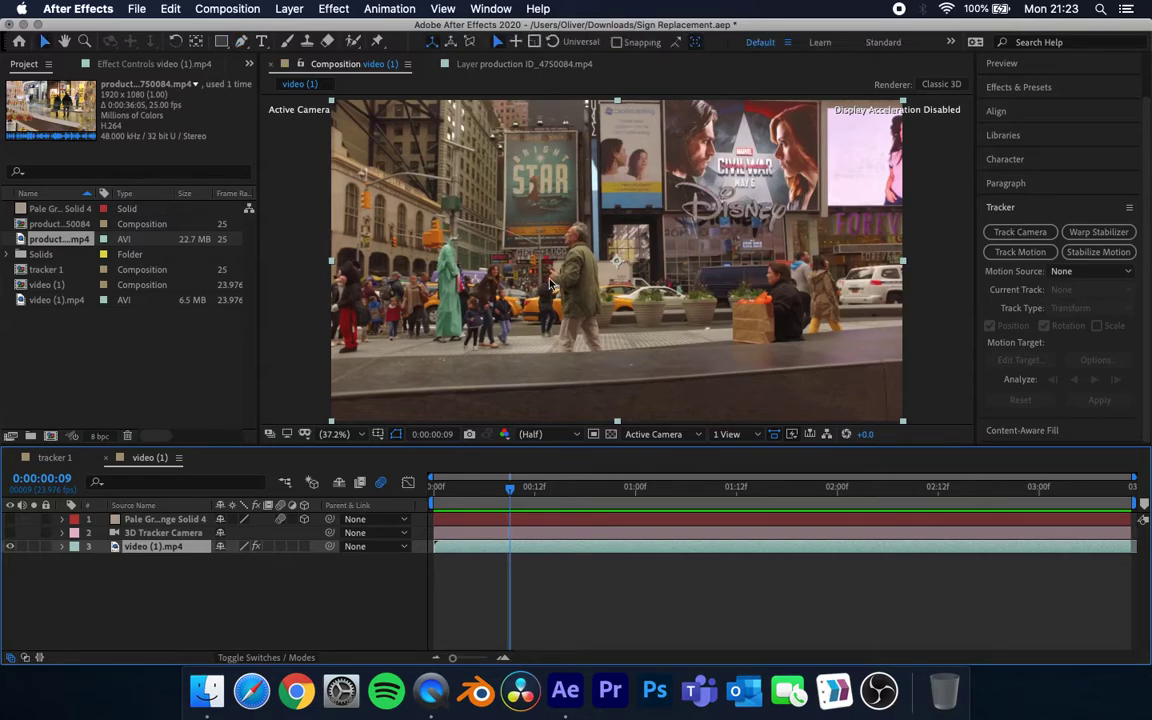
click(354, 600)
click(155, 547)
click(1017, 88)
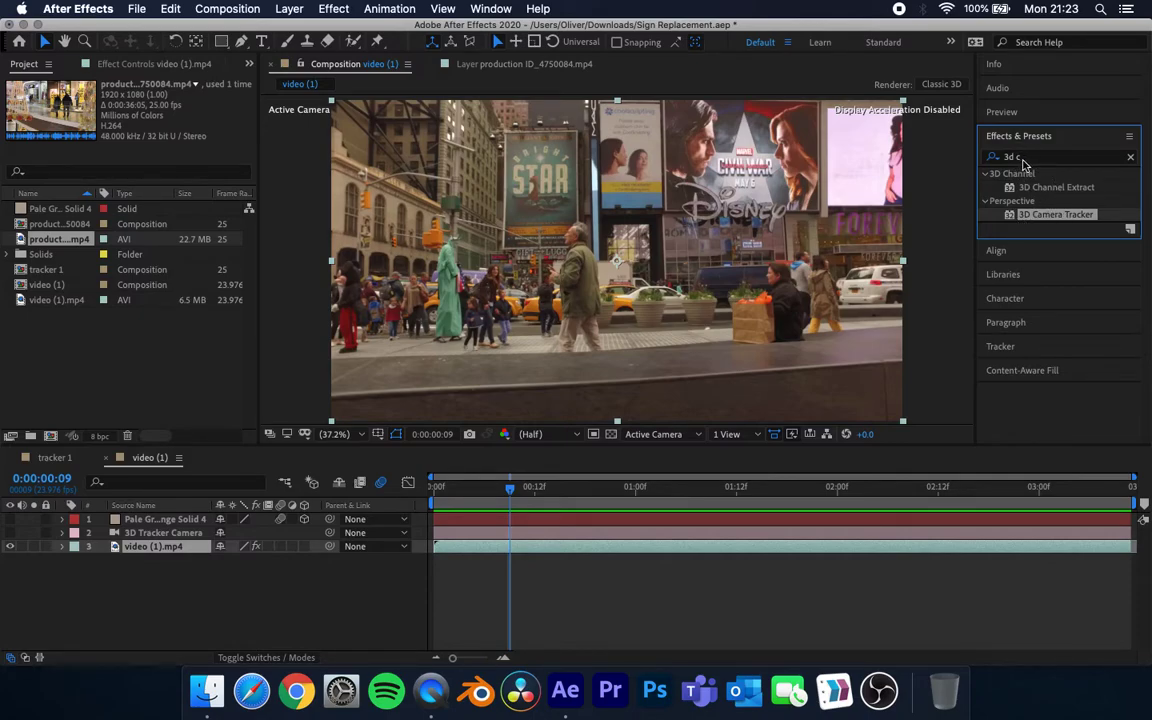
click(1038, 216)
click(176, 546)
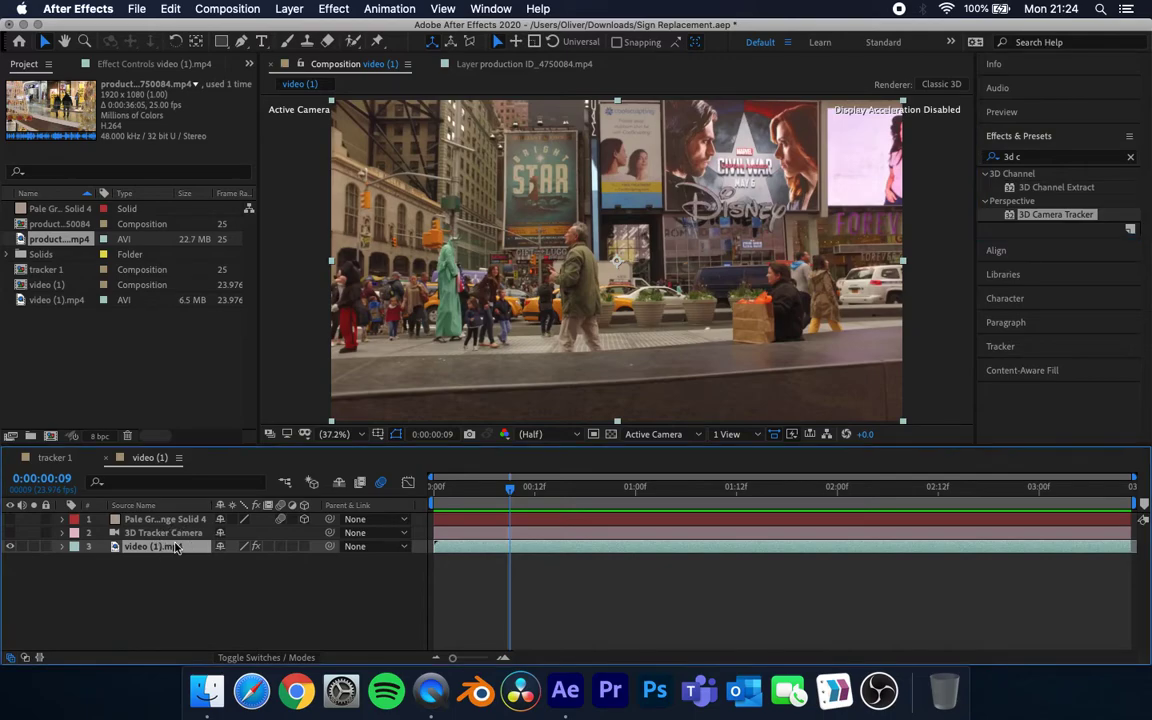
Step: Display the track points of the 3D Camera Tracker on video (1).mp4 and set Track Point Size to 154%
click(104, 62)
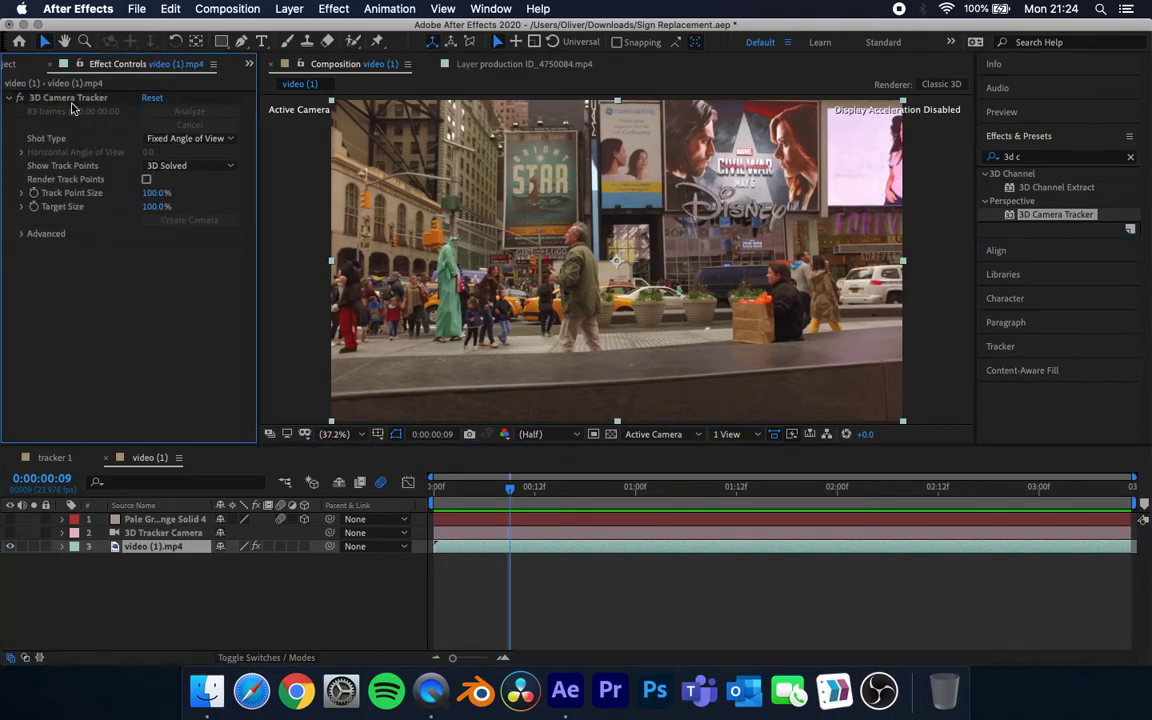
click(71, 101)
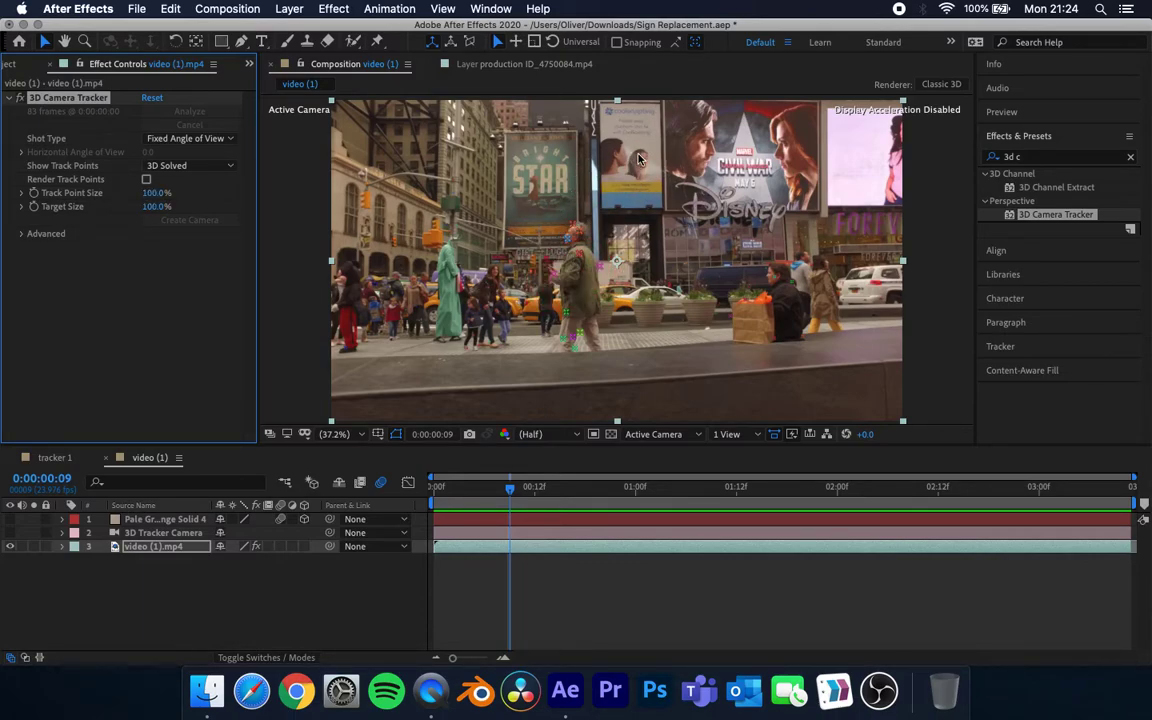
drag(146, 200, 177, 184)
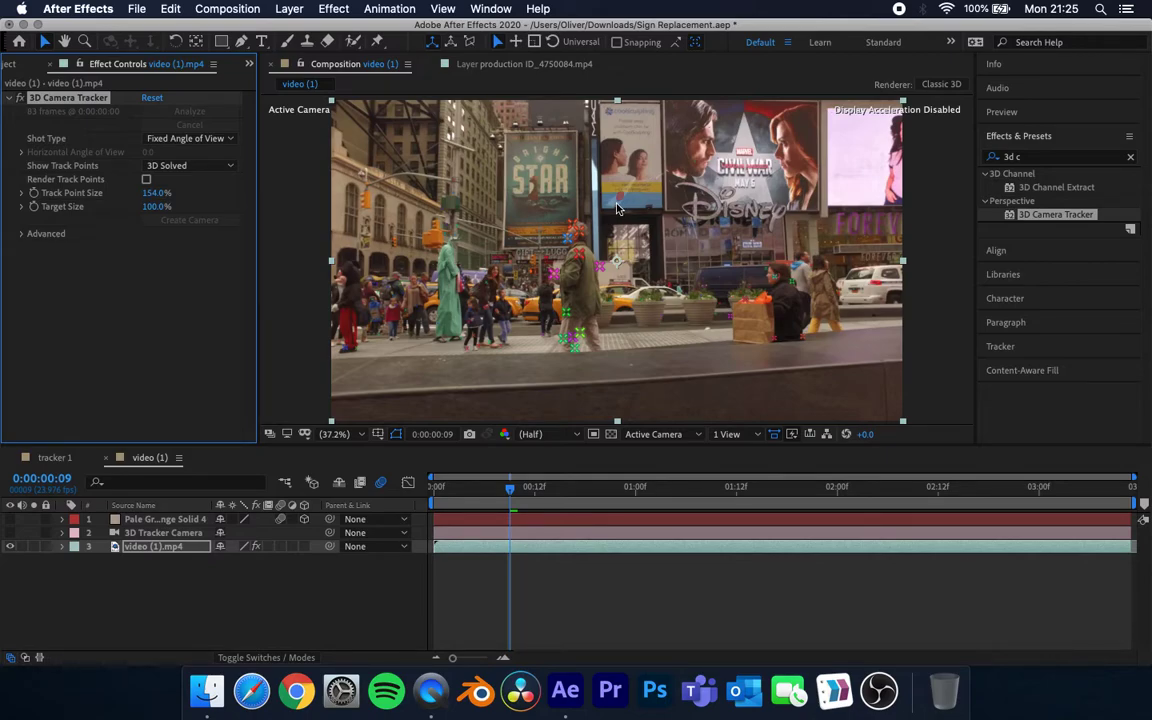
Step: Select a plane of track points on the narrow billboard and review the layer types that can be created from it
click(634, 120)
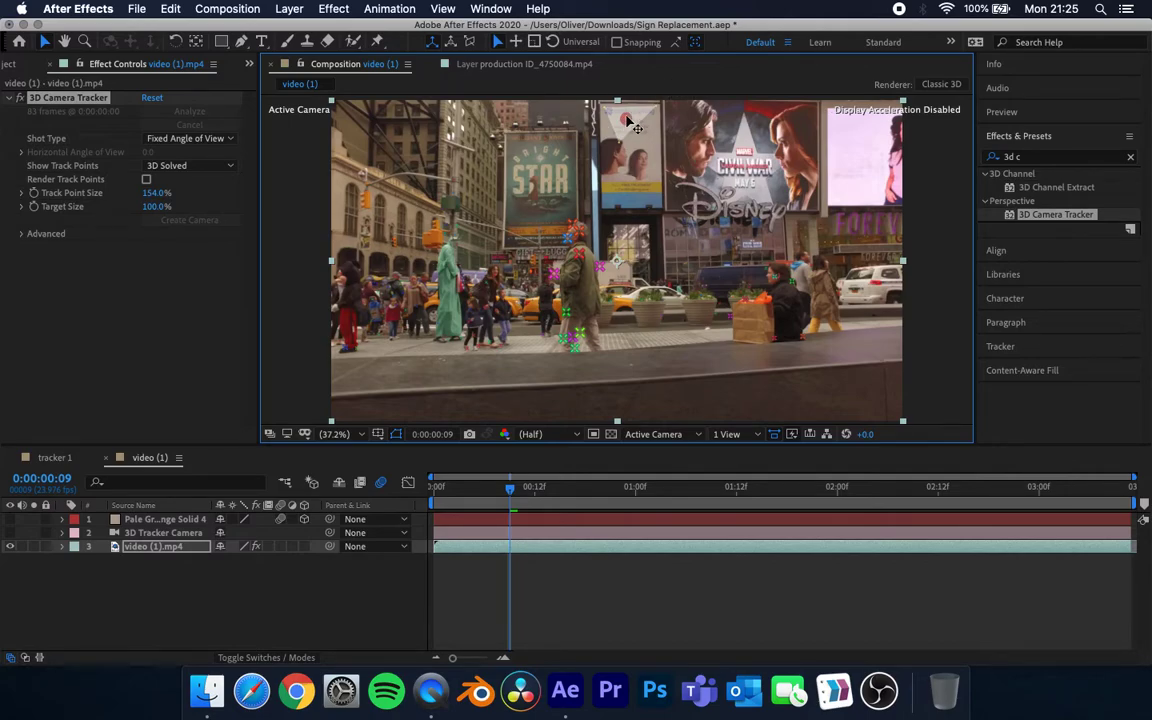
right_click(626, 120)
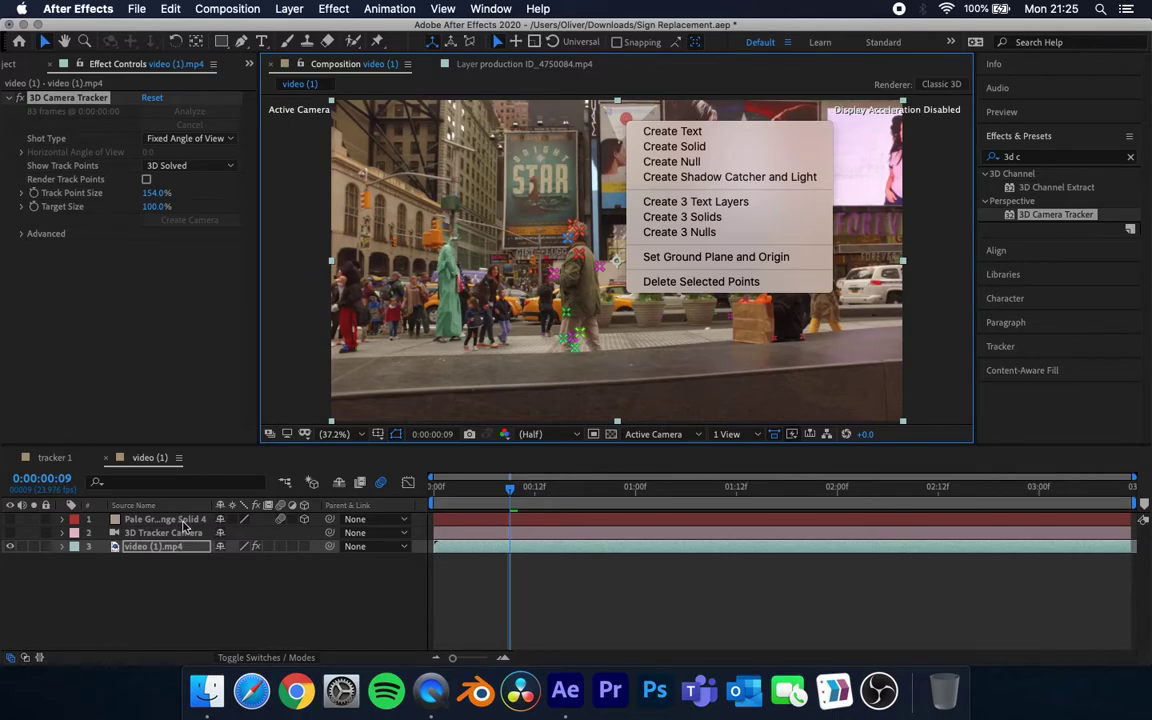
click(183, 529)
Step: Delete the pale solid and 3D Tracker Camera layers, and reselect the 3D Camera Tracker effect on video (1).mp4
click(172, 535)
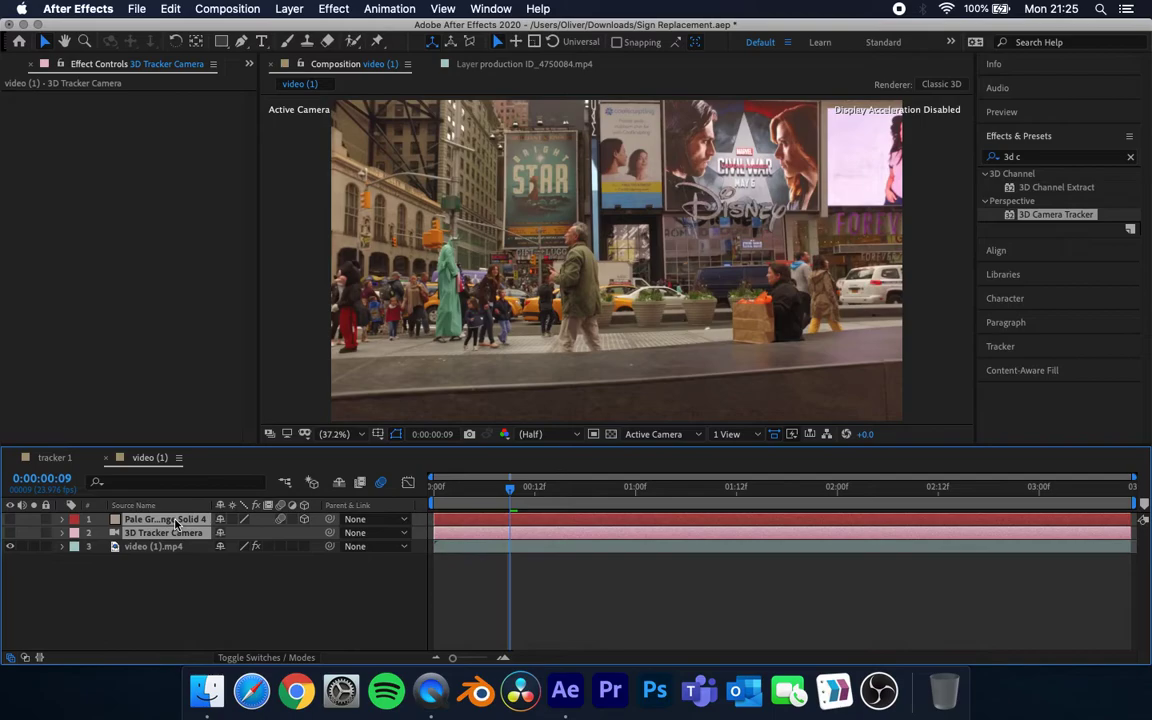
key(Delete)
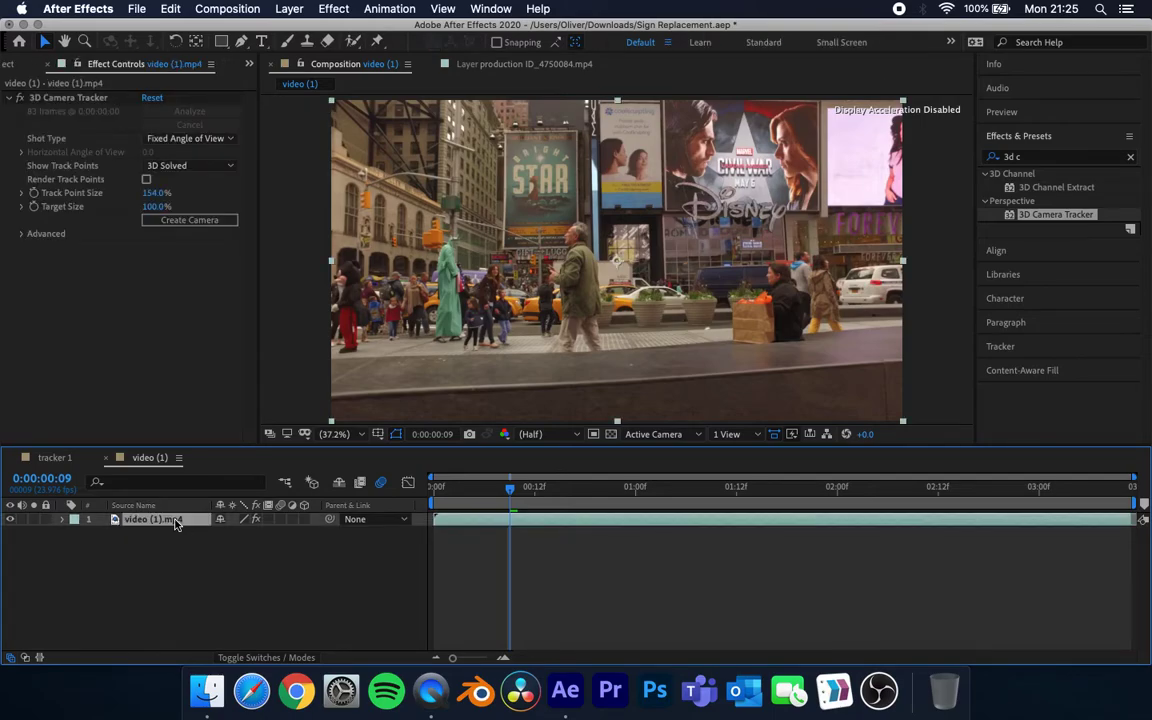
click(68, 96)
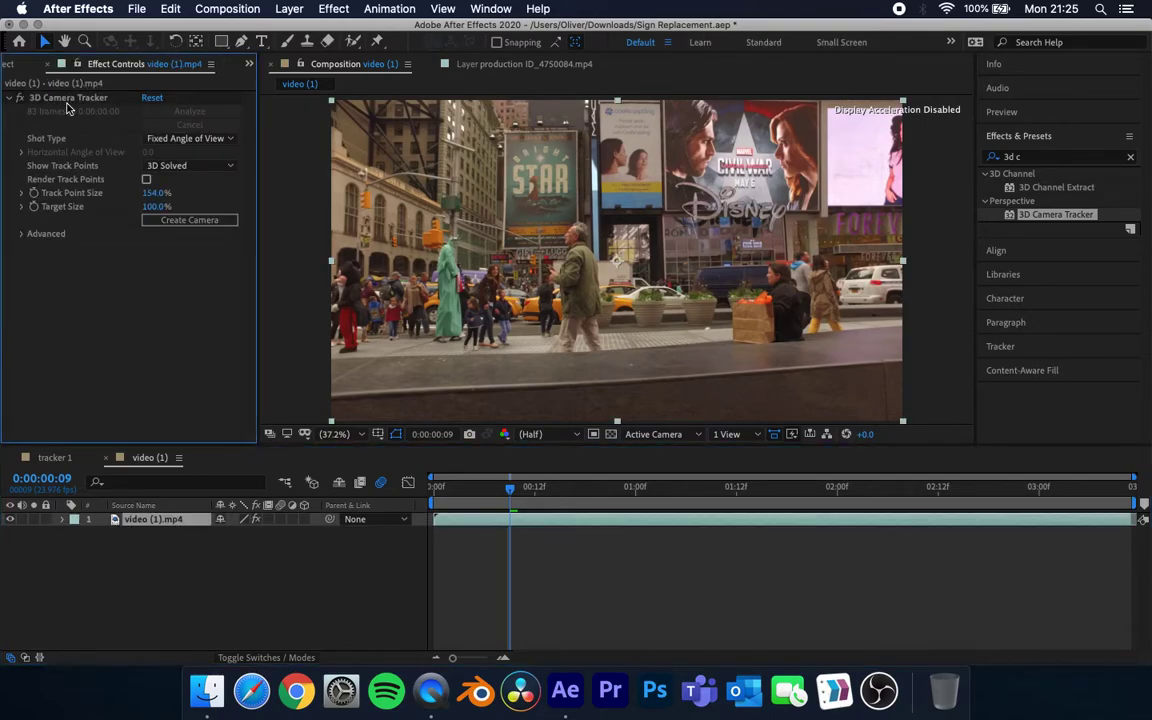
click(64, 99)
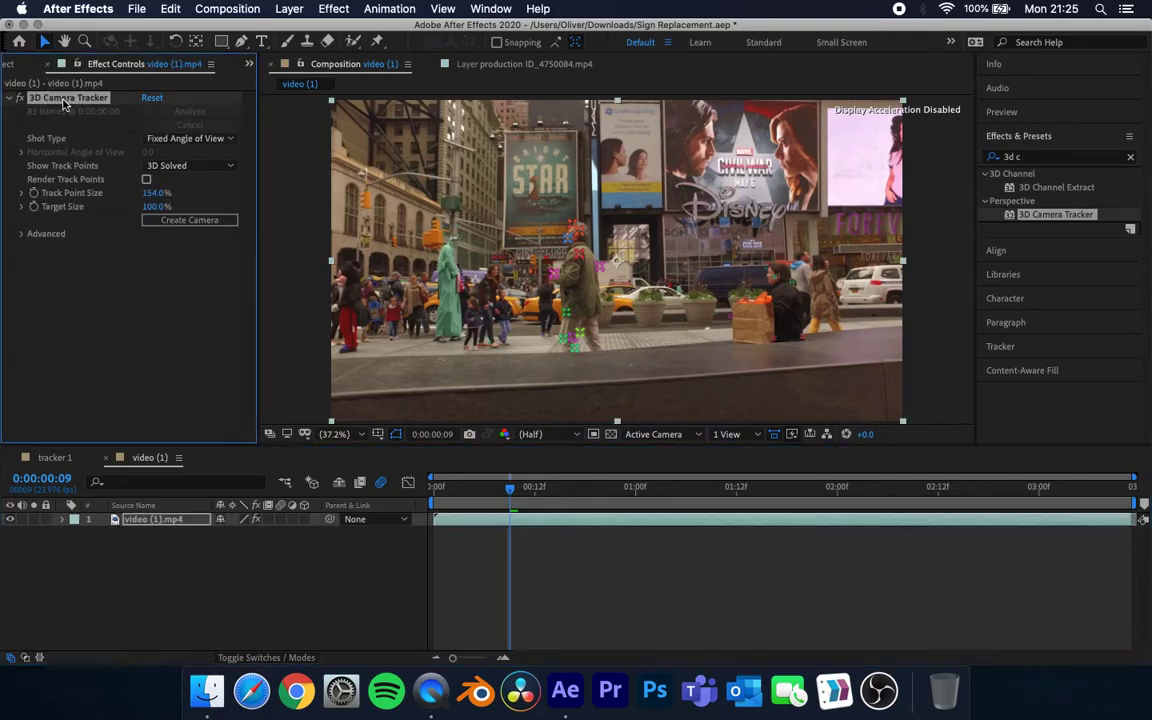
Step: Create a solid and camera from the track points at the top of the narrow billboard
click(626, 123)
right_click(626, 122)
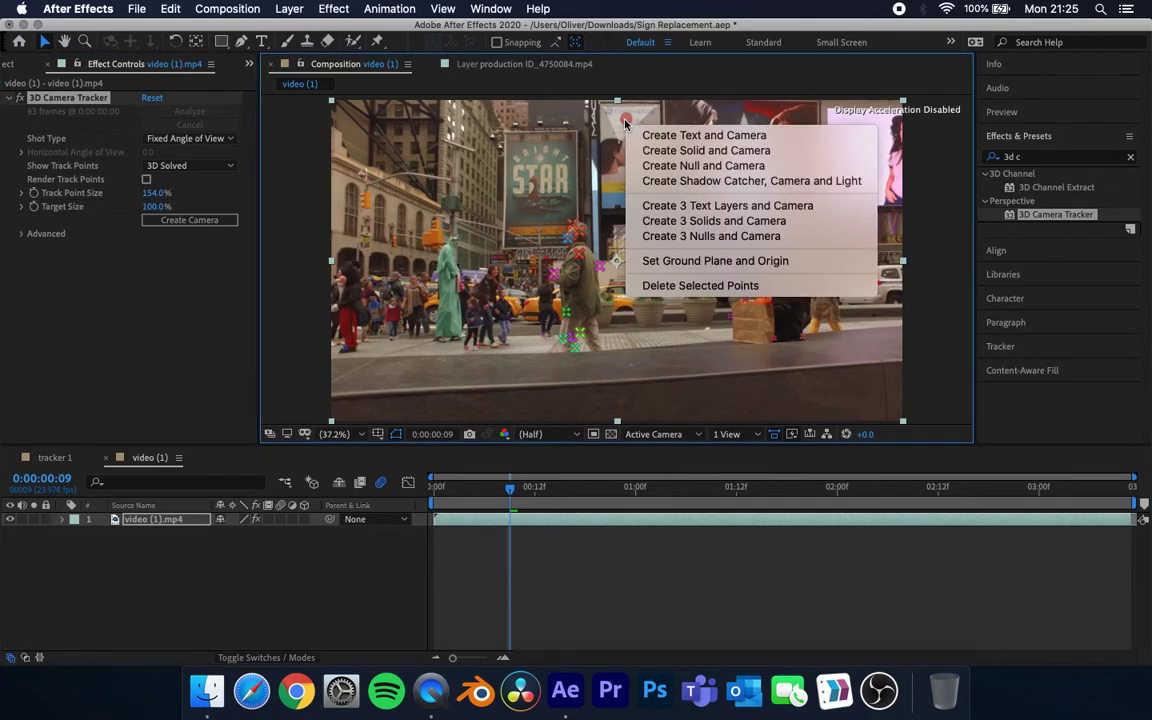
click(708, 151)
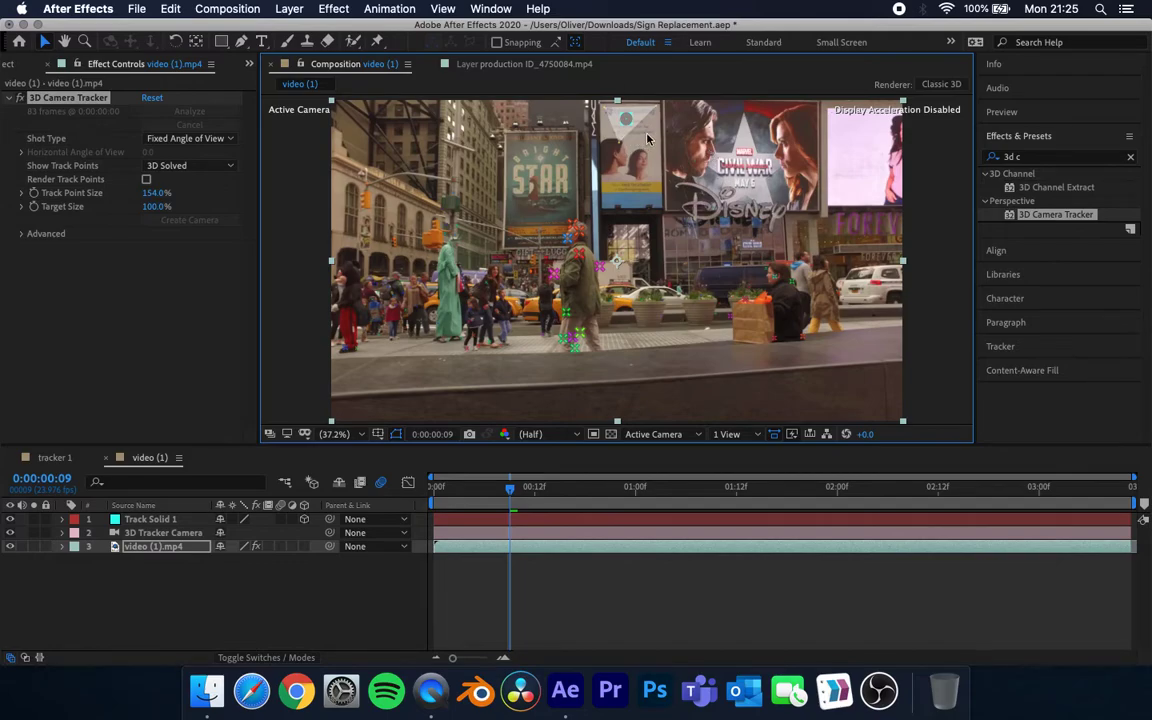
click(166, 519)
click(342, 628)
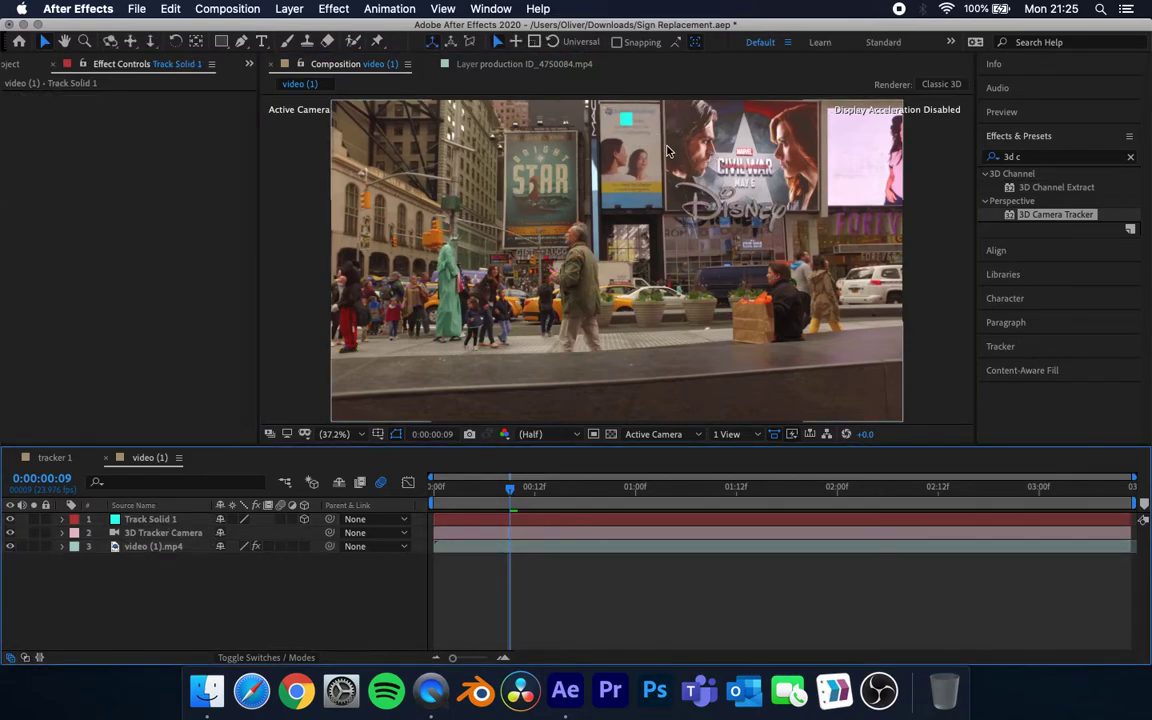
Step: Fit the composition in the viewer and preview from the first frame how the cyan solid follows the billboard
scroll(592, 178, up, 3)
scroll(592, 178, down, 4)
scroll(591, 185, up, 2)
key(Home)
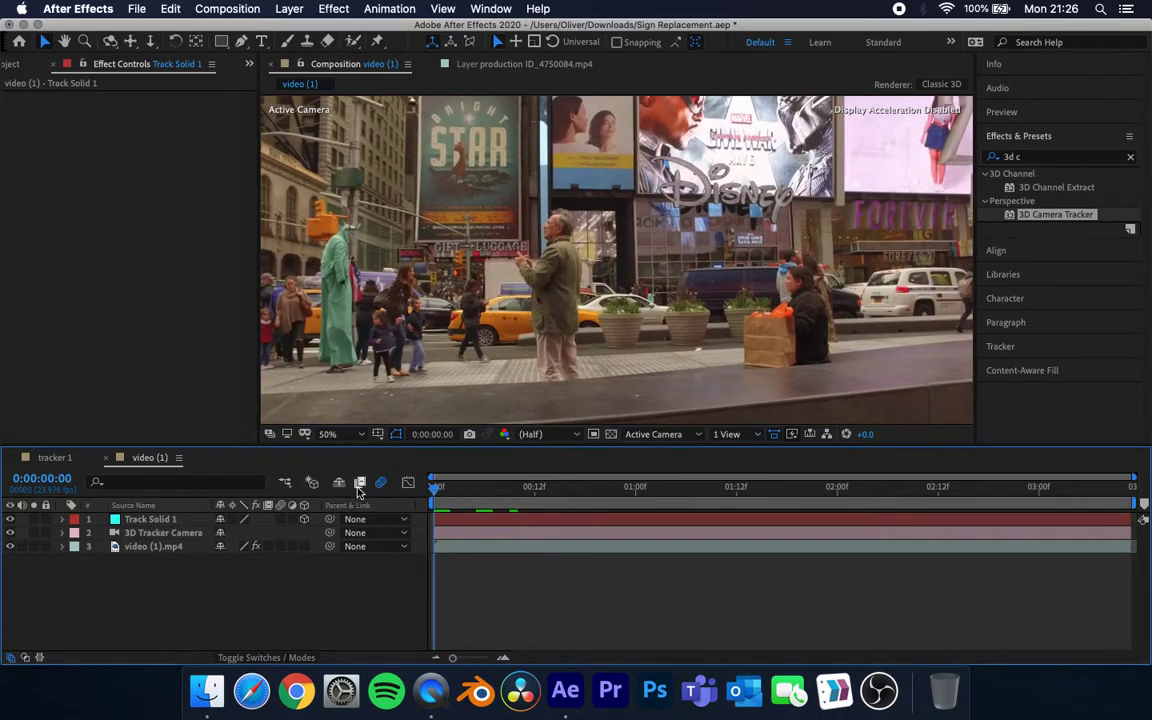
click(335, 435)
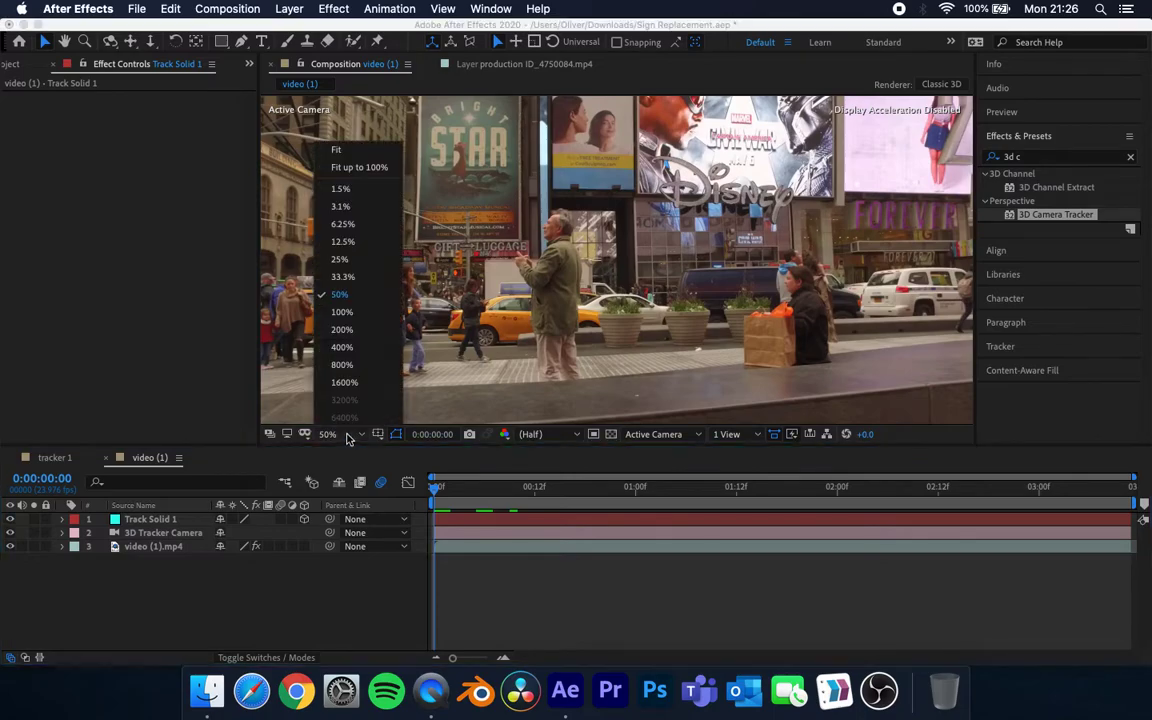
click(352, 149)
key(space)
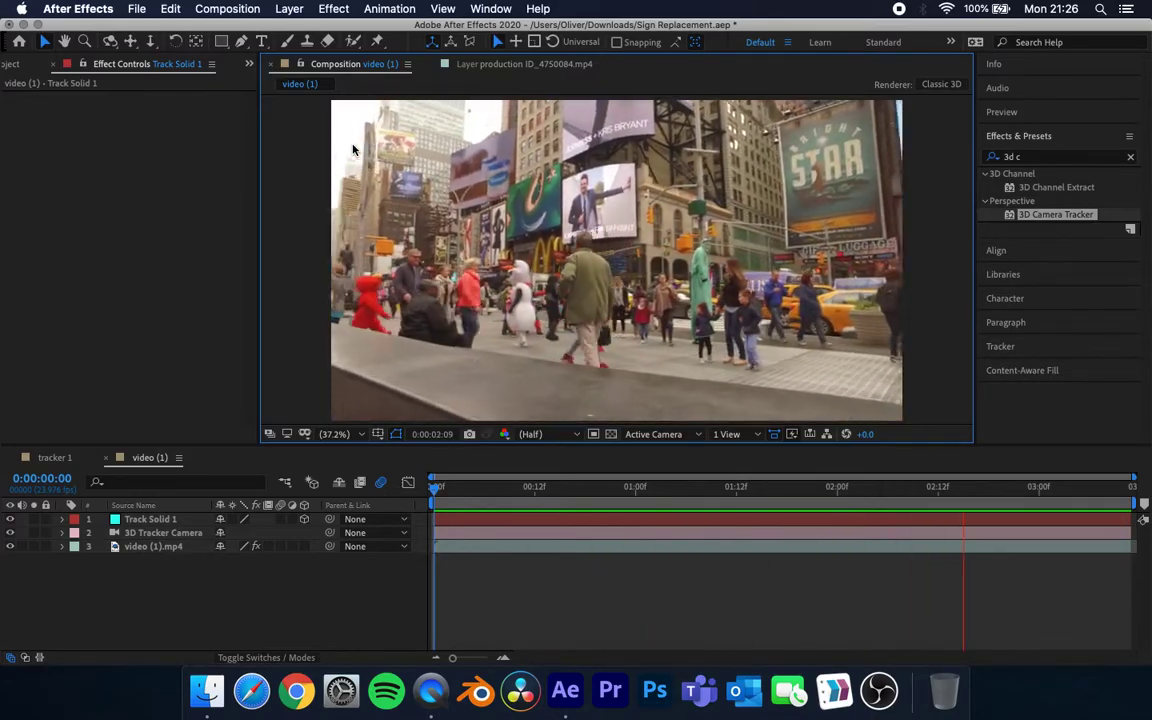
key(space)
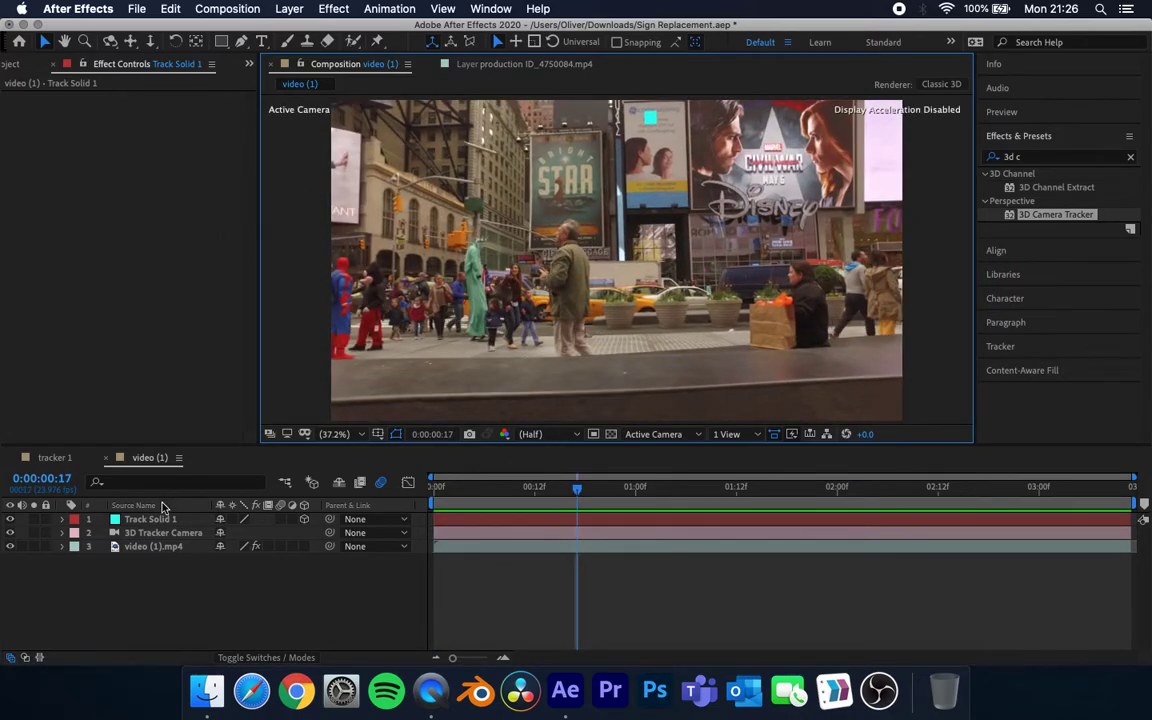
Step: Scale Track Solid 1 uniformly to 239% over the narrow billboard
click(157, 520)
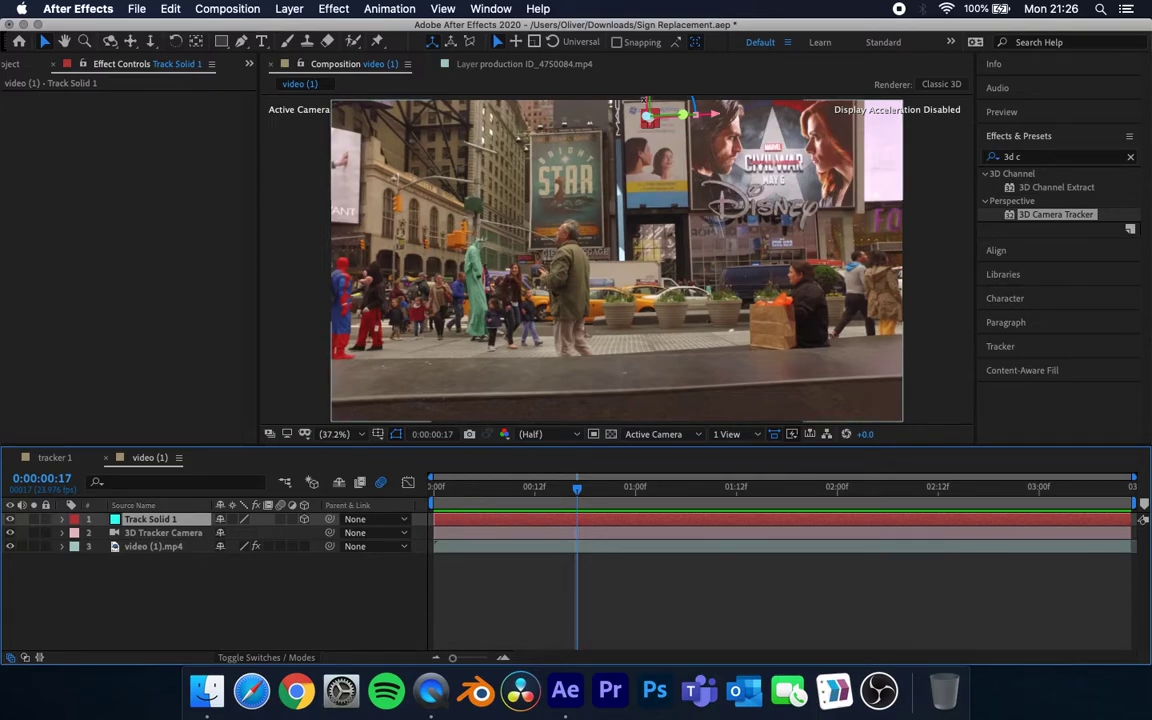
scroll(650, 138, up, 5)
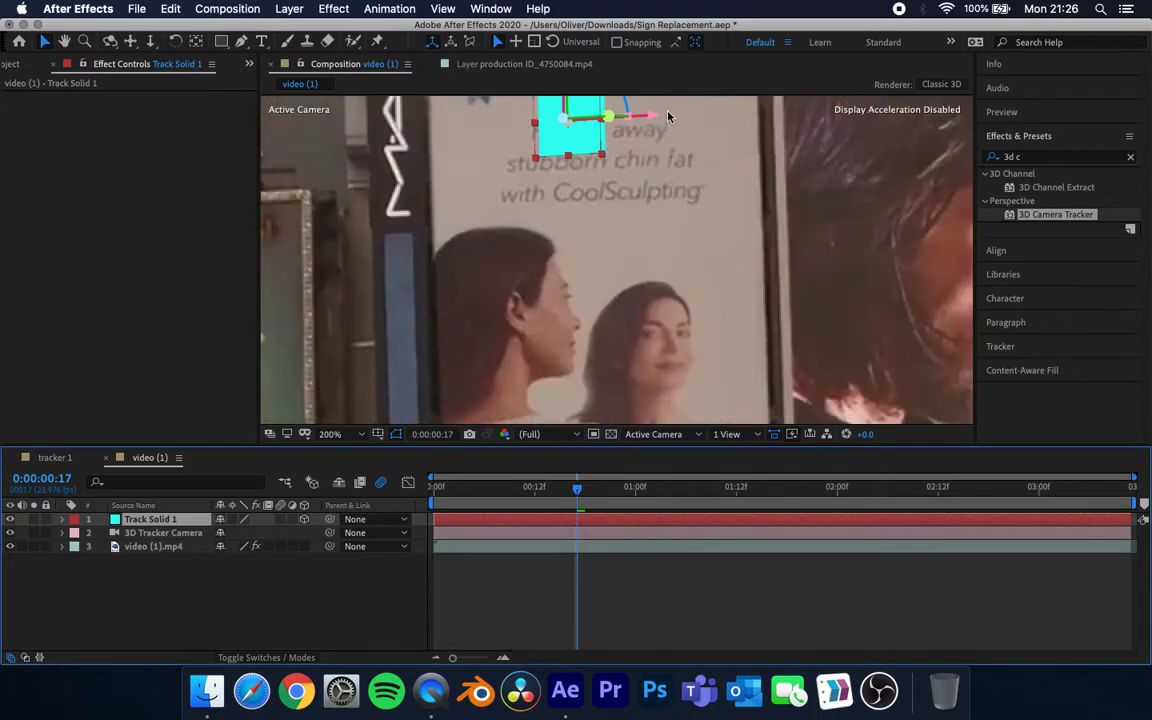
drag(627, 214, 660, 325)
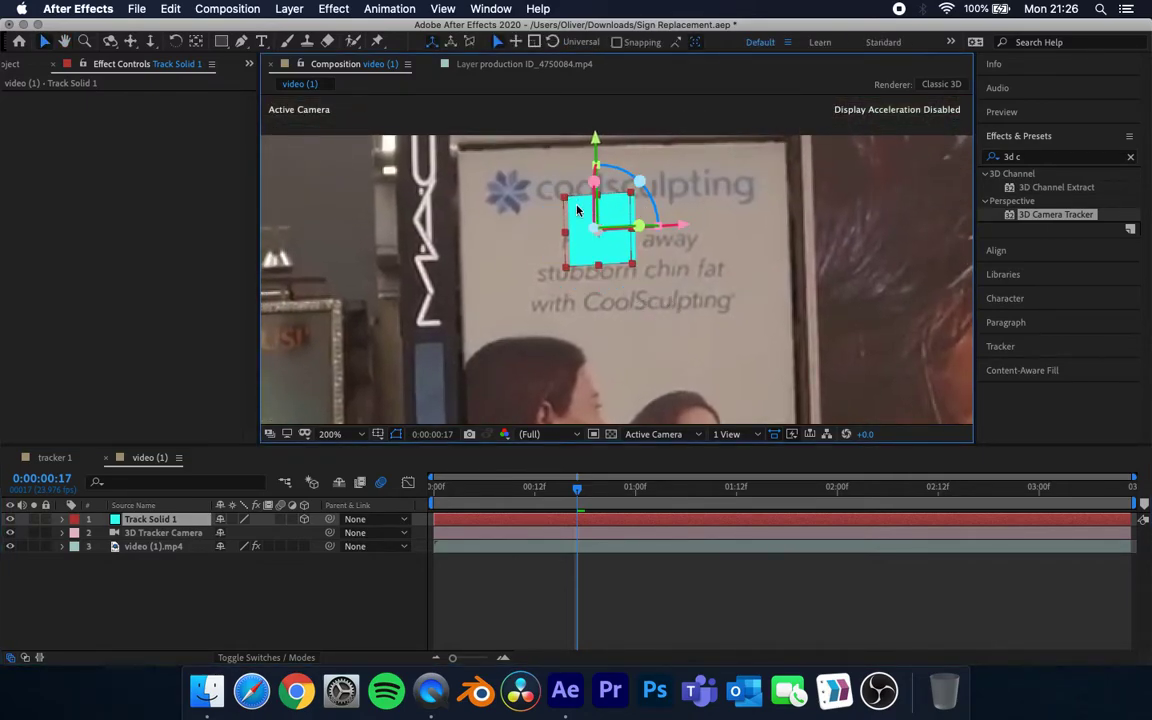
key(s)
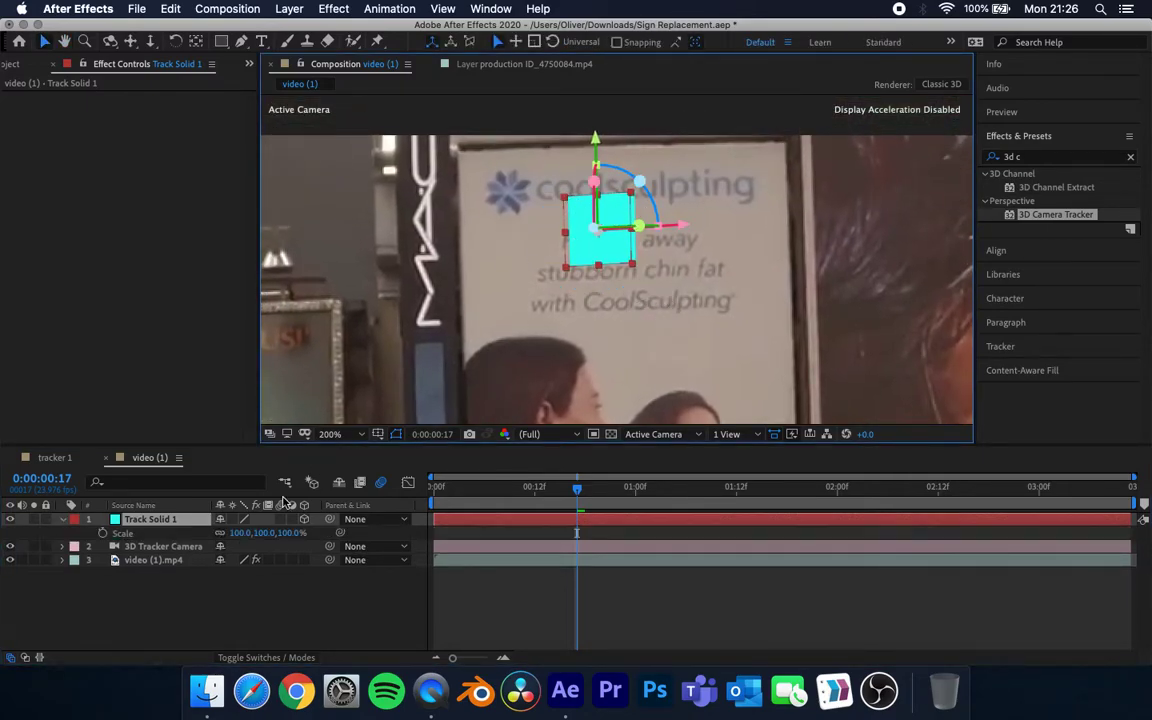
drag(247, 532, 329, 524)
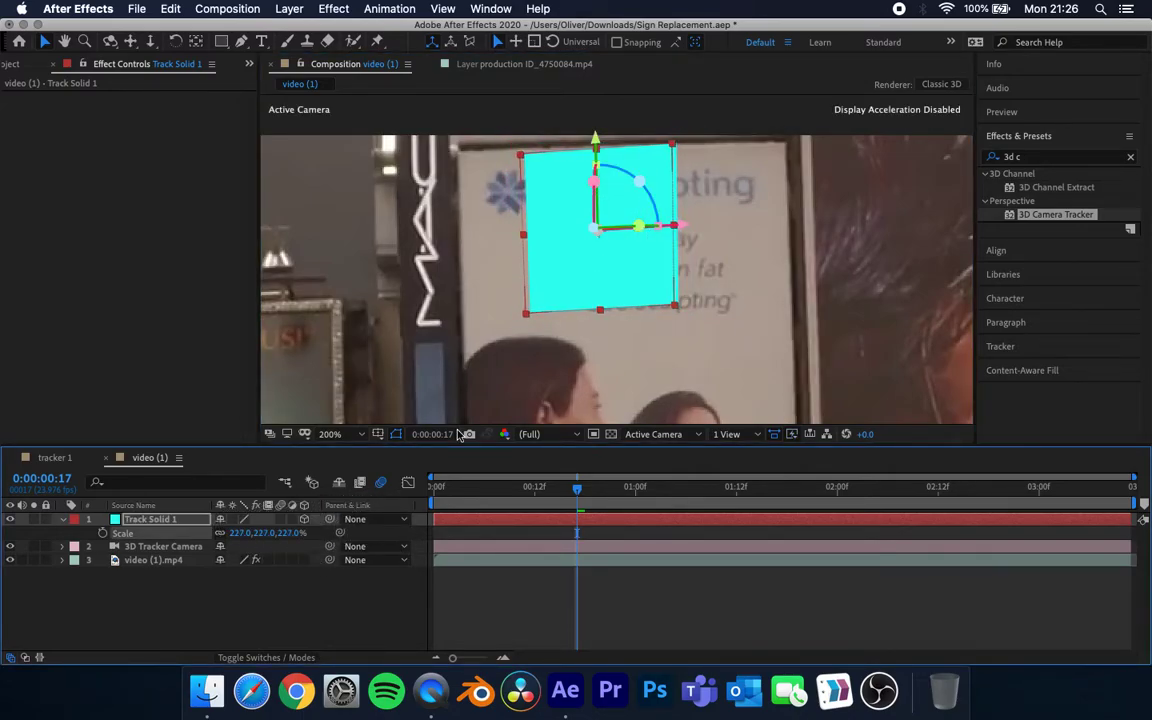
drag(245, 532, 257, 532)
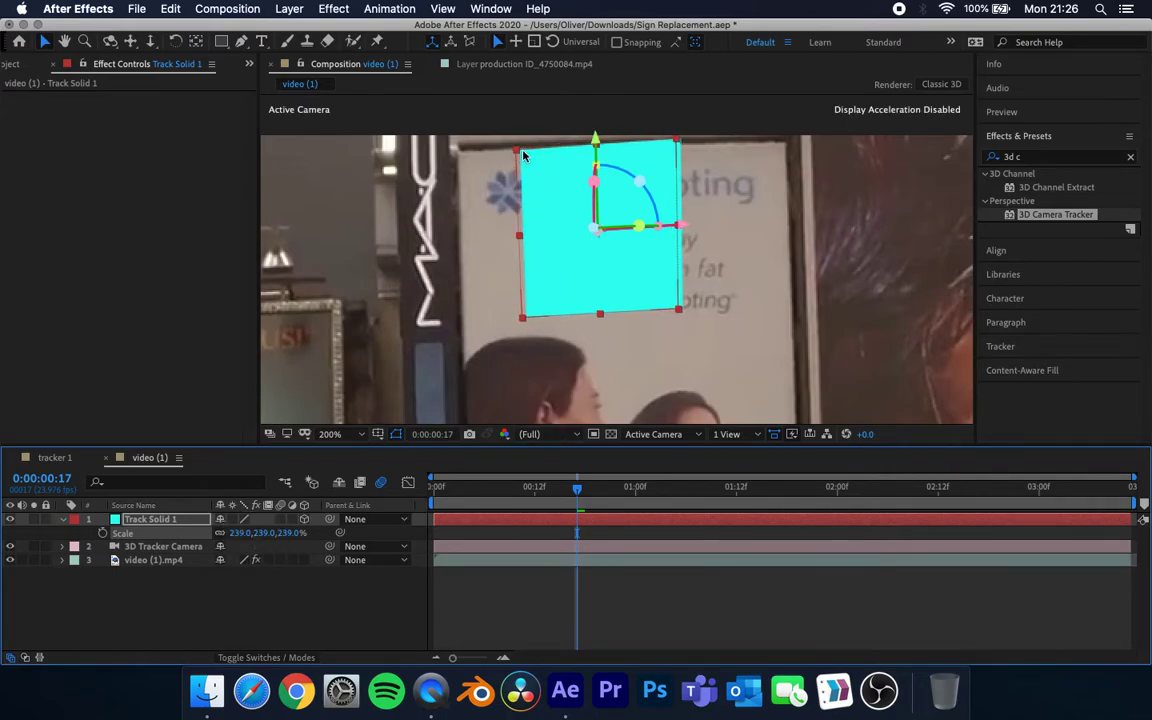
Step: Rotate and nudge the cyan solid slightly to match the perspective of the billboard's upper edge
mouse_move(635, 172)
mouse_down()
mouse_move(591, 199)
mouse_move(594, 213)
mouse_move(585, 192)
mouse_move(628, 180)
mouse_up()
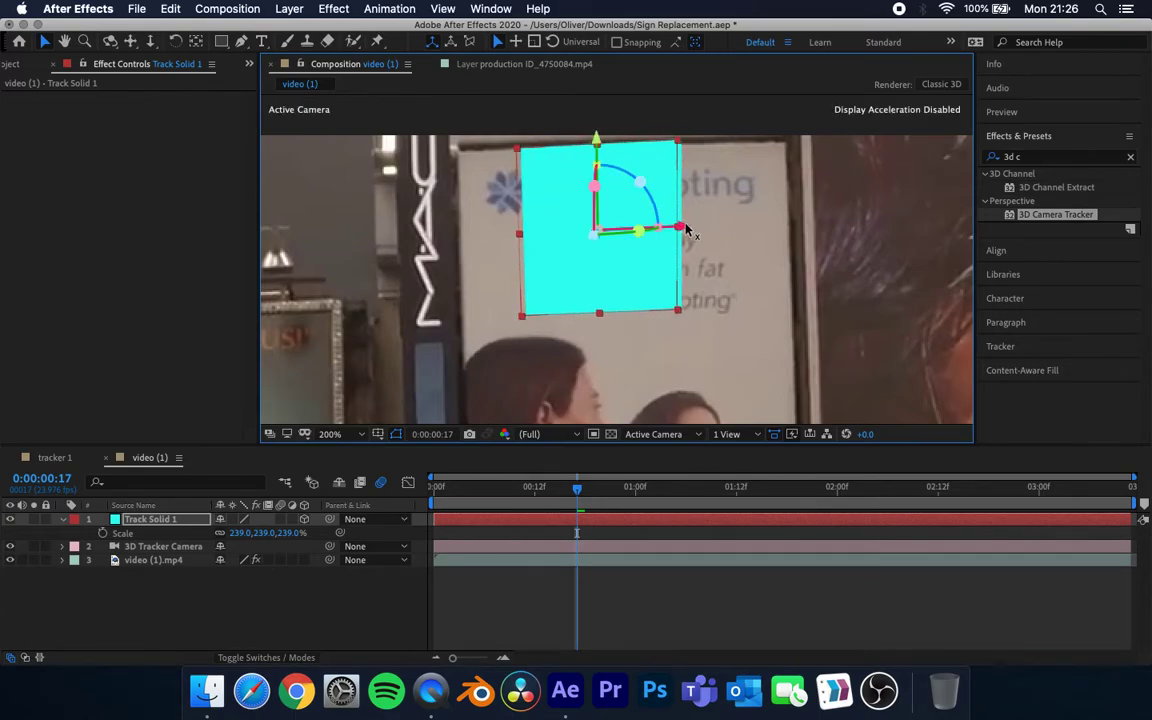
drag(680, 227, 760, 203)
drag(620, 172, 625, 178)
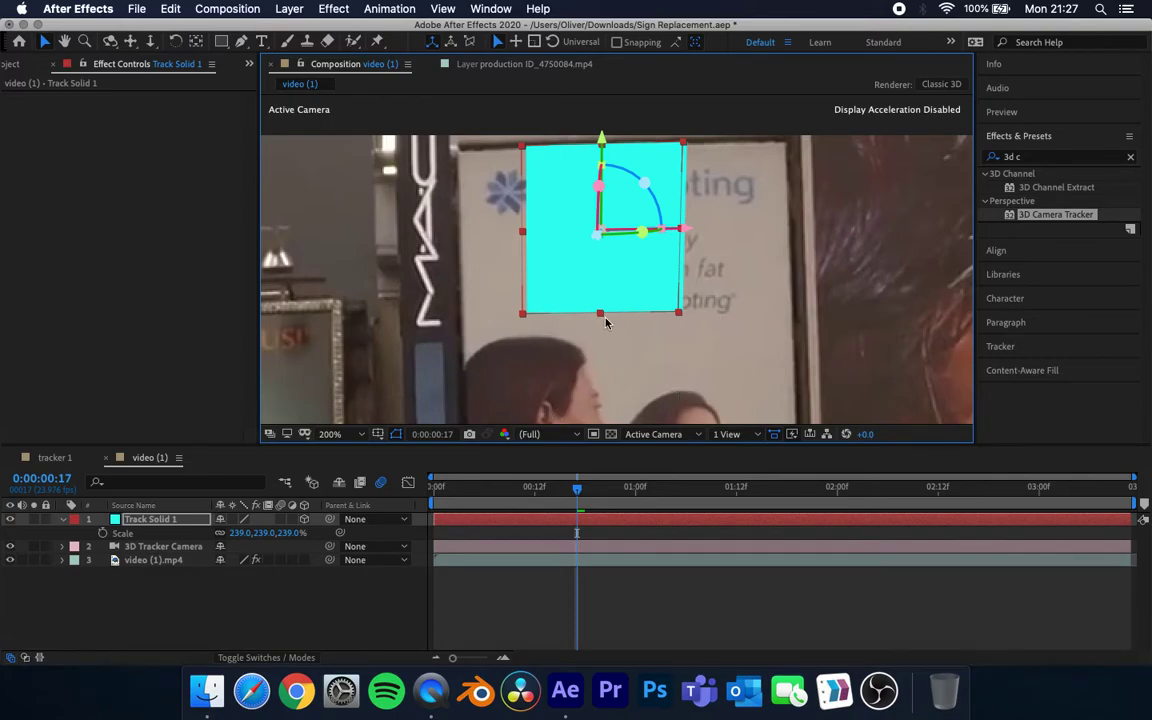
Step: Stretch the solid to 439.6% wide and 409.7% high, lowering it to line up with the billboard's upper-left corner
drag(598, 320, 602, 371)
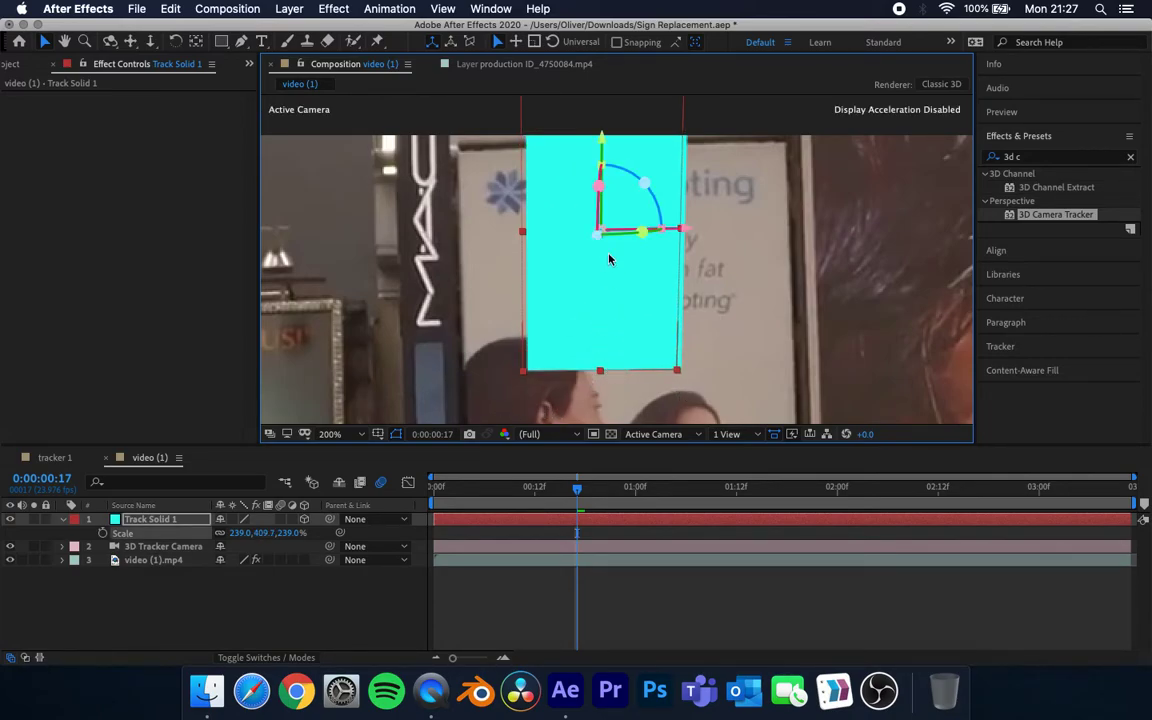
drag(601, 148, 596, 283)
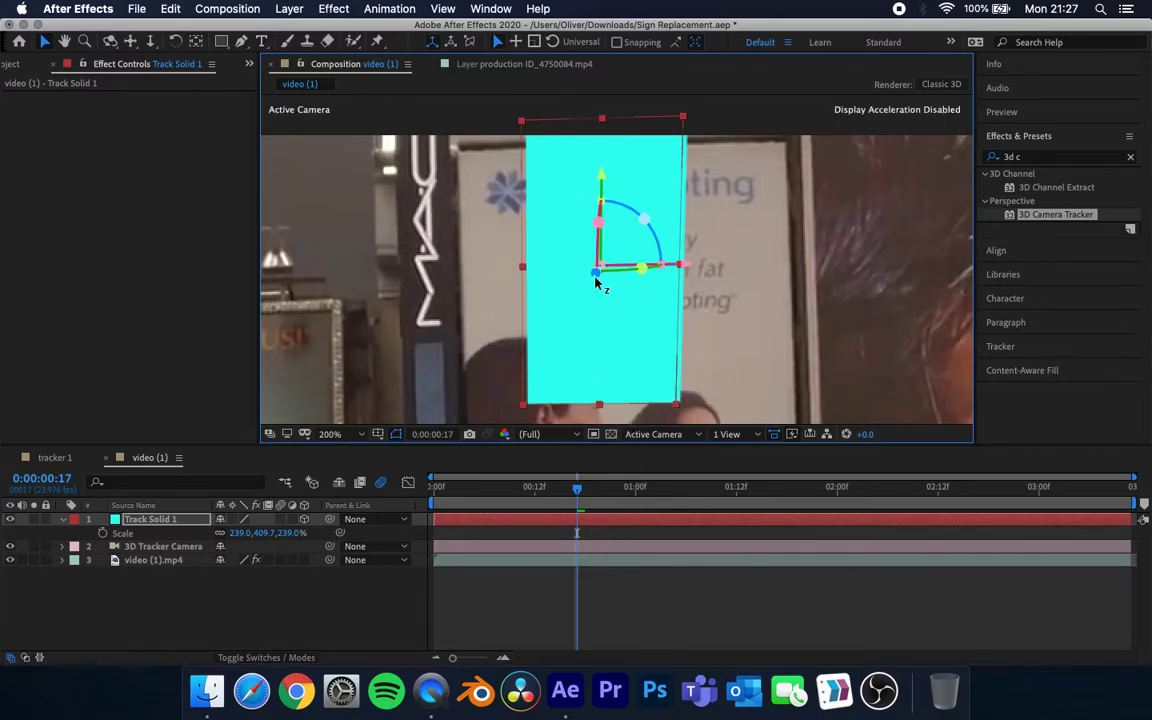
drag(603, 170, 663, 630)
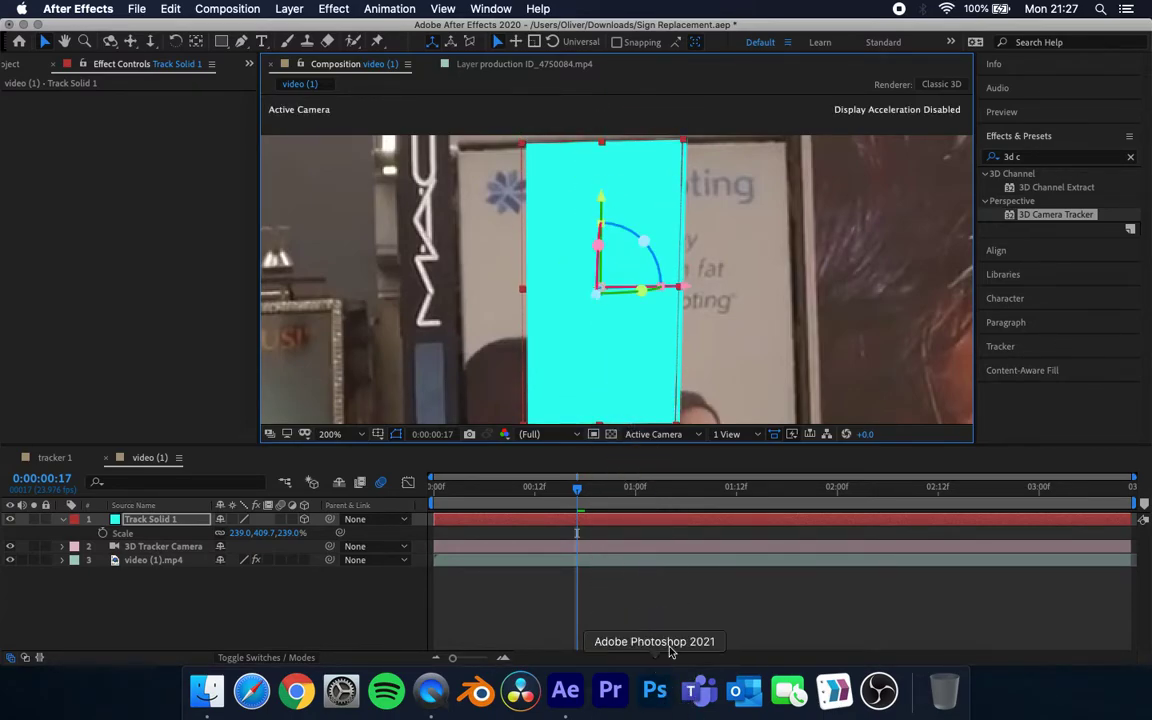
drag(601, 196, 602, 202)
drag(522, 293, 463, 289)
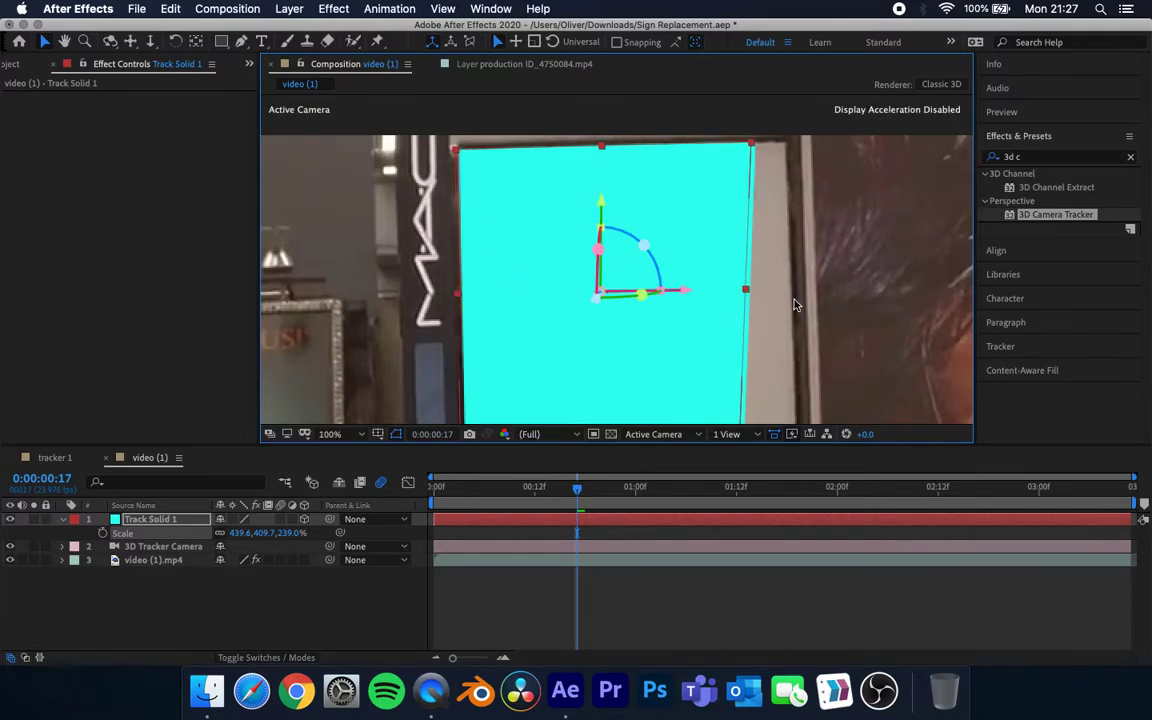
Step: Fine-tune the solid's tilt about its X axis and stretch its height scale to 734.4%
scroll(796, 304, down, 4)
scroll(796, 304, up, 4)
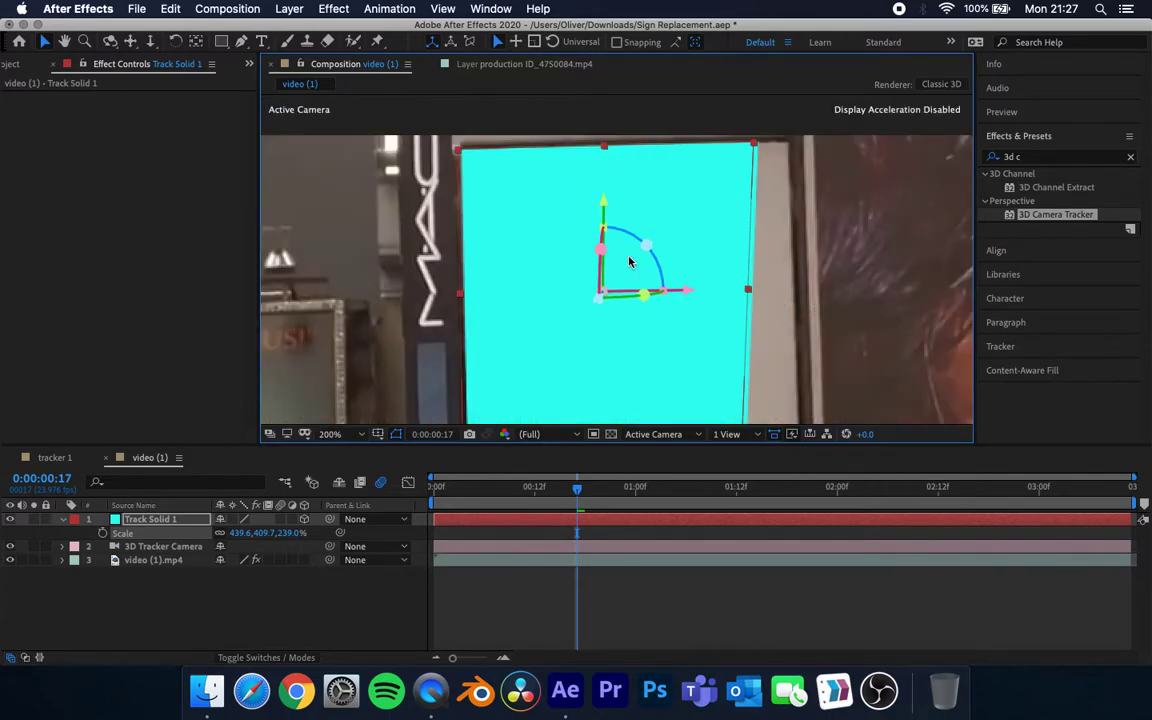
mouse_move(601, 249)
mouse_down()
mouse_move(601, 288)
mouse_move(600, 266)
mouse_up()
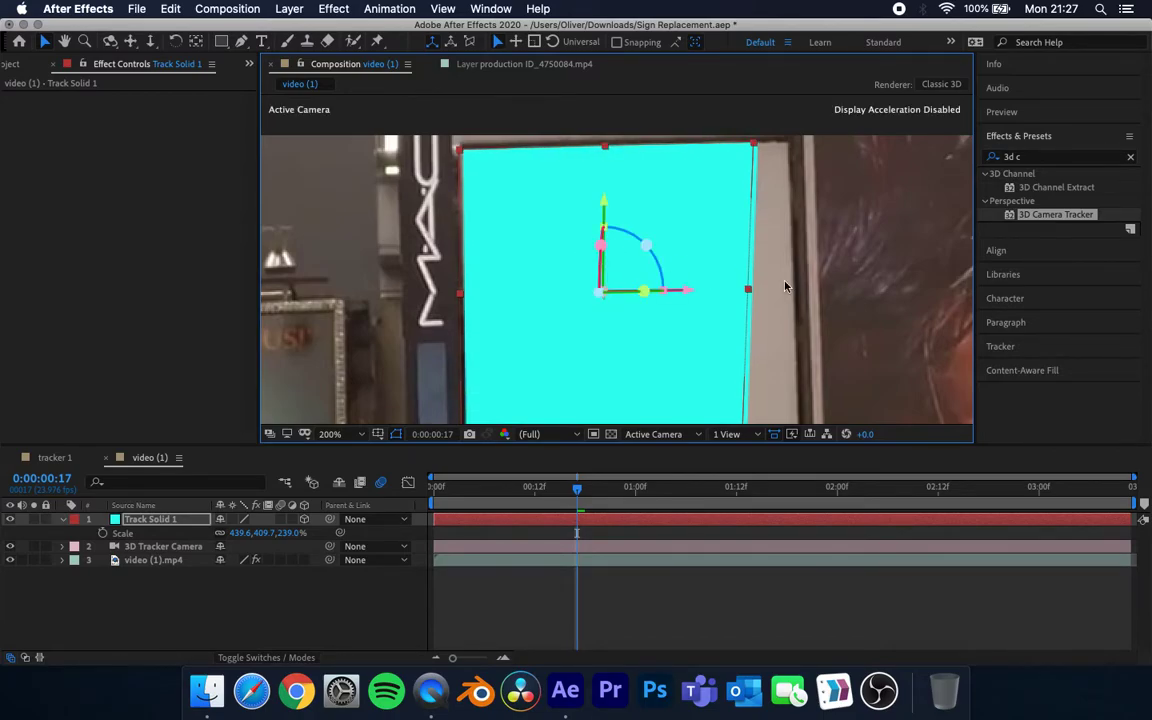
scroll(785, 287, down, 1)
scroll(785, 287, down, 1)
scroll(768, 270, up, 1)
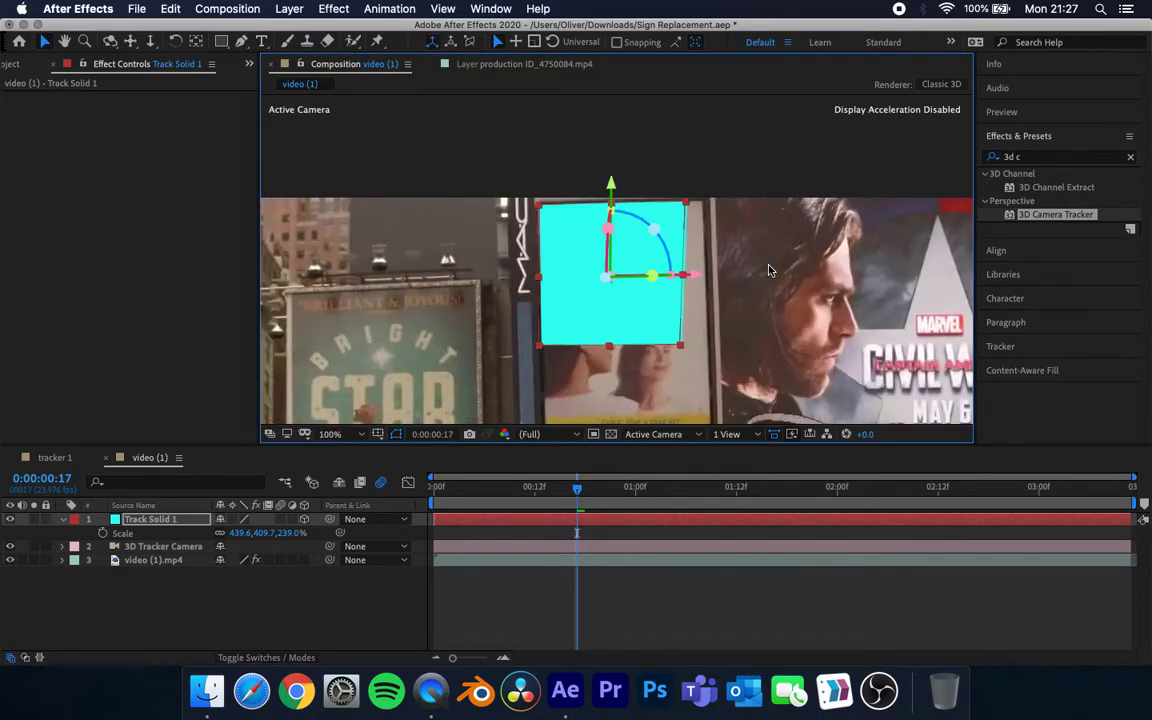
drag(609, 346, 619, 398)
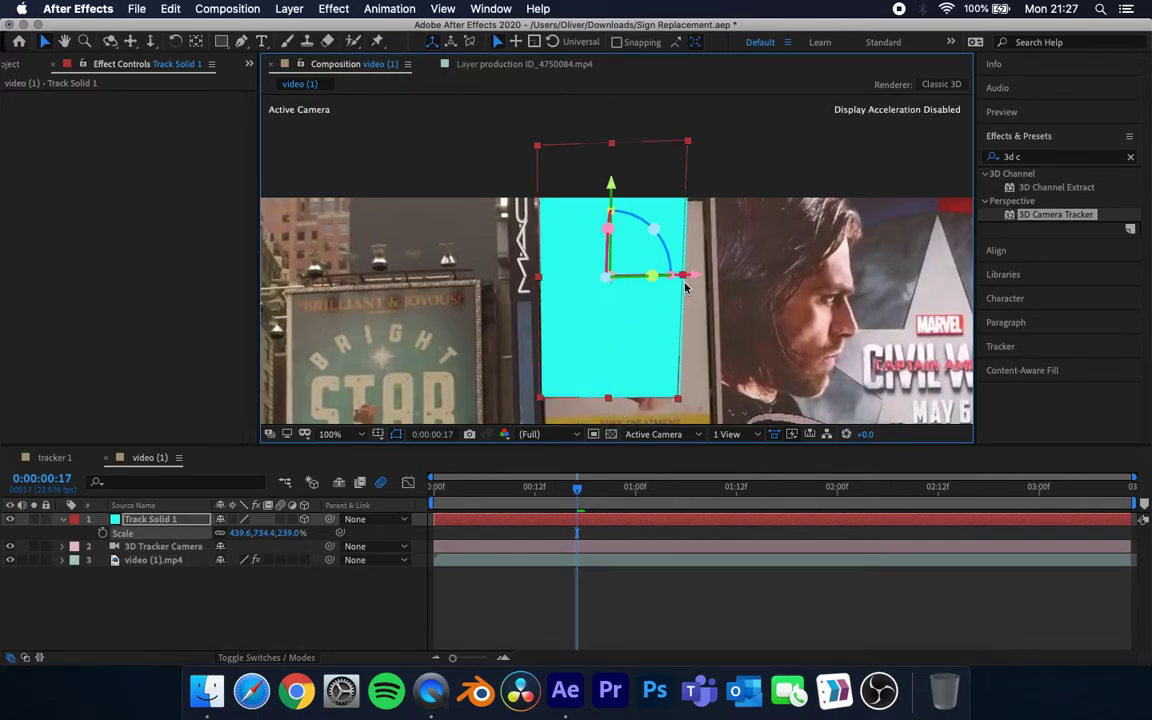
Step: Widen the solid to 479.6%, shift it sideways and adjust its X rotation to follow the billboard's sides
mouse_move(685, 280)
mouse_down()
mouse_move(689, 267)
mouse_move(705, 270)
mouse_up()
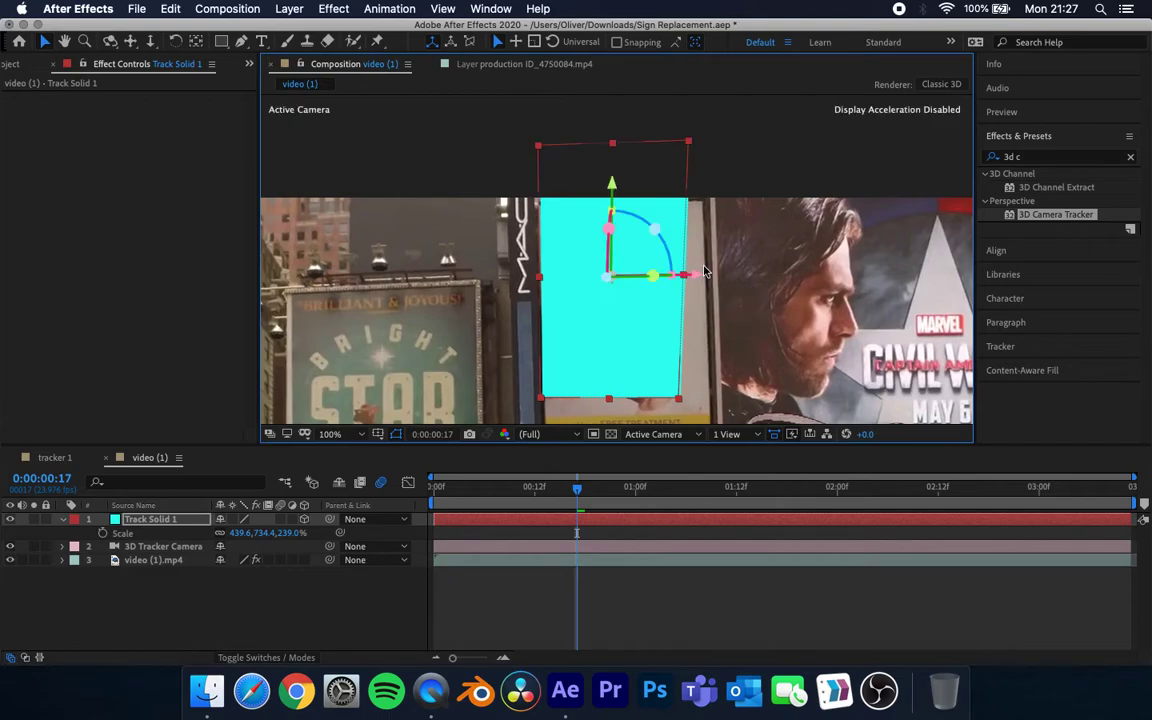
mouse_move(537, 276)
mouse_down()
mouse_move(512, 275)
mouse_move(535, 276)
mouse_up()
drag(692, 275, 940, 310)
mouse_move(614, 231)
mouse_down()
mouse_move(617, 211)
mouse_move(619, 247)
mouse_move(619, 235)
mouse_up()
drag(624, 281, 628, 282)
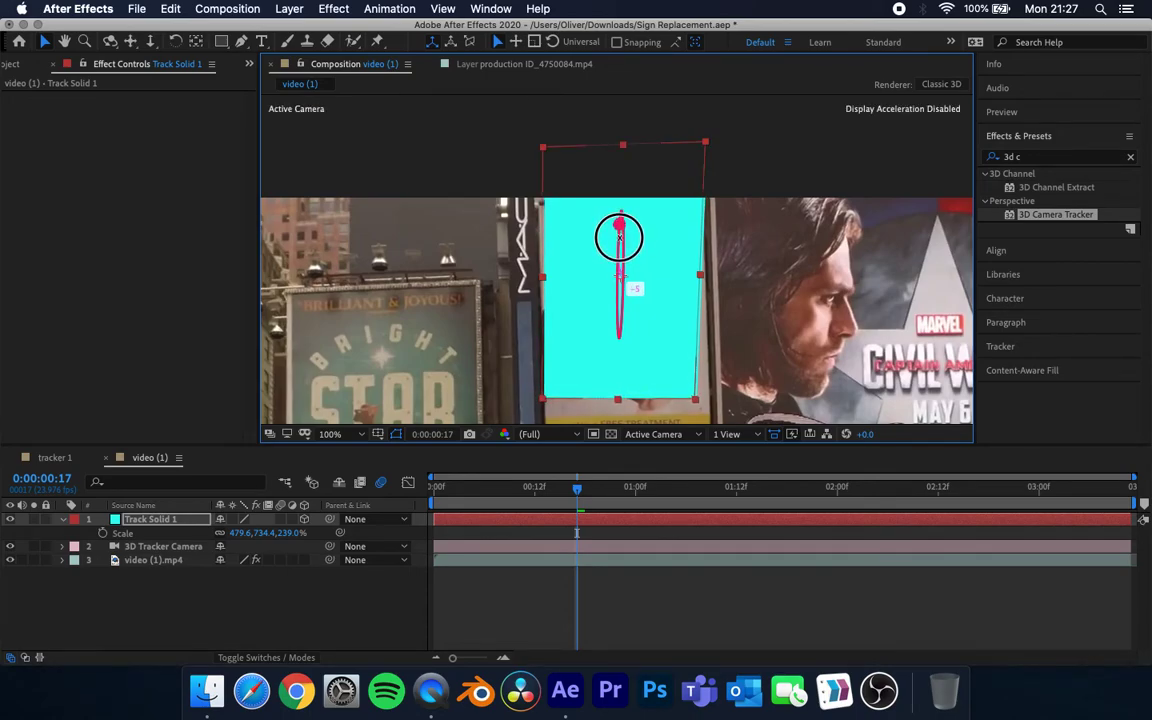
Step: Rotate the solid, move it down over the billboard, increase its height scale to 838.8% and correct its tilt
drag(648, 219, 644, 600)
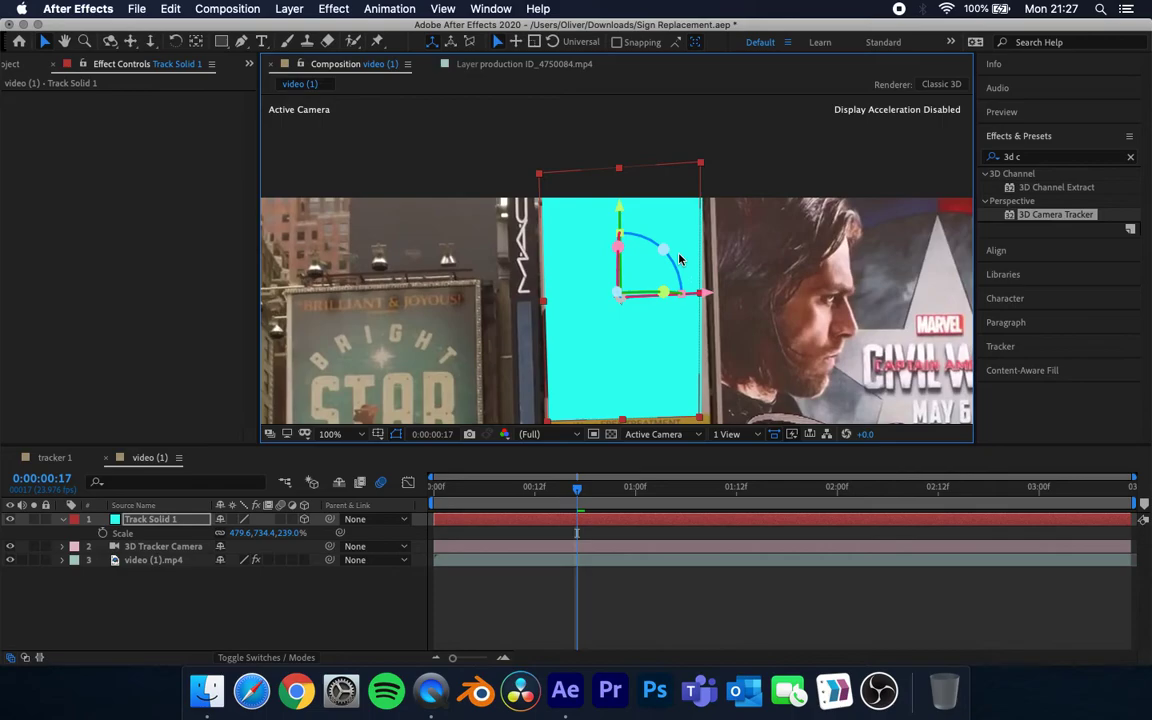
drag(679, 259, 679, 134)
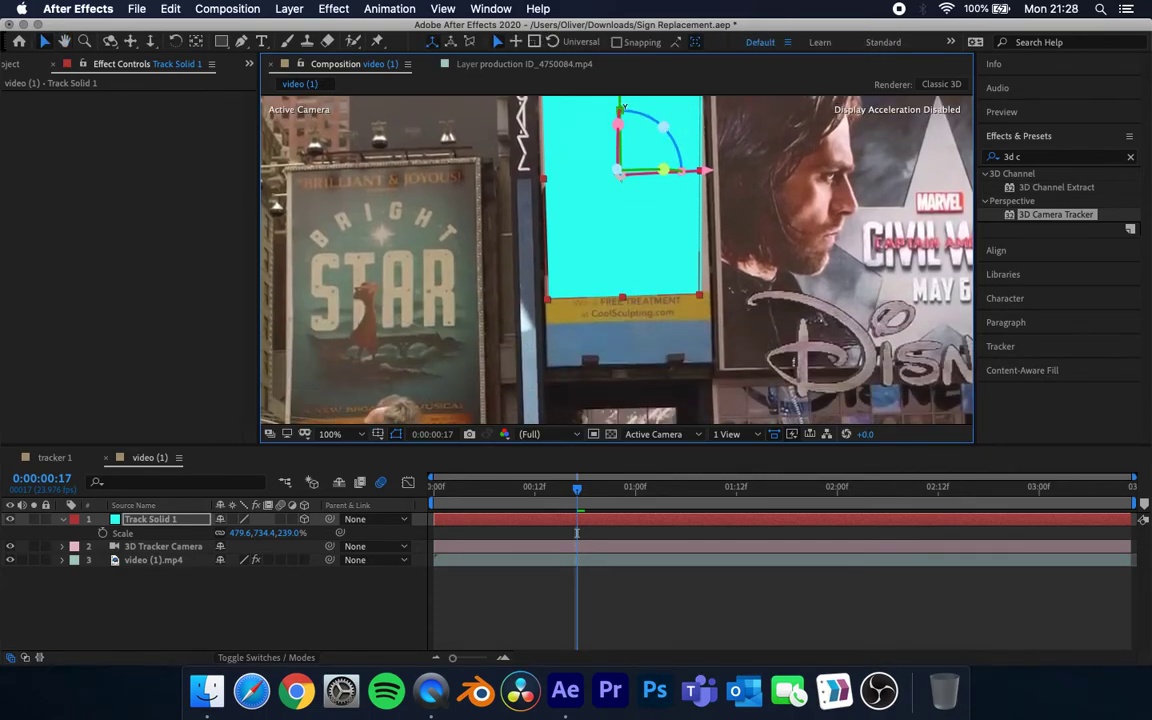
drag(620, 105, 648, 310)
drag(619, 105, 641, 643)
drag(617, 123, 621, 324)
drag(784, 168, 609, 110)
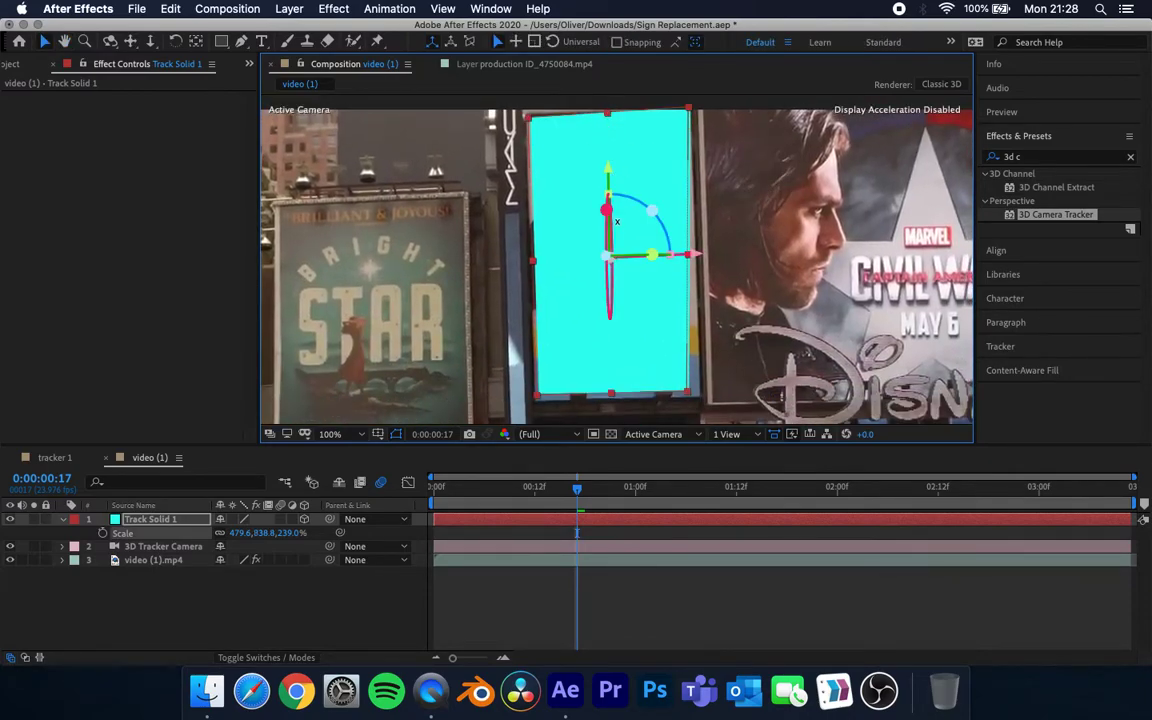
Step: Enlarge the solid to 535.7% wide and 884.9% high, rotating and positioning it to cover the whole billboard
drag(611, 394, 612, 401)
drag(533, 264, 524, 263)
key(w)
drag(648, 206, 650, 210)
key(v)
key(space)
mouse_move(806, 140)
mouse_down()
mouse_move(810, 200)
mouse_move(773, 5)
mouse_move(805, 15)
mouse_move(816, 118)
mouse_up()
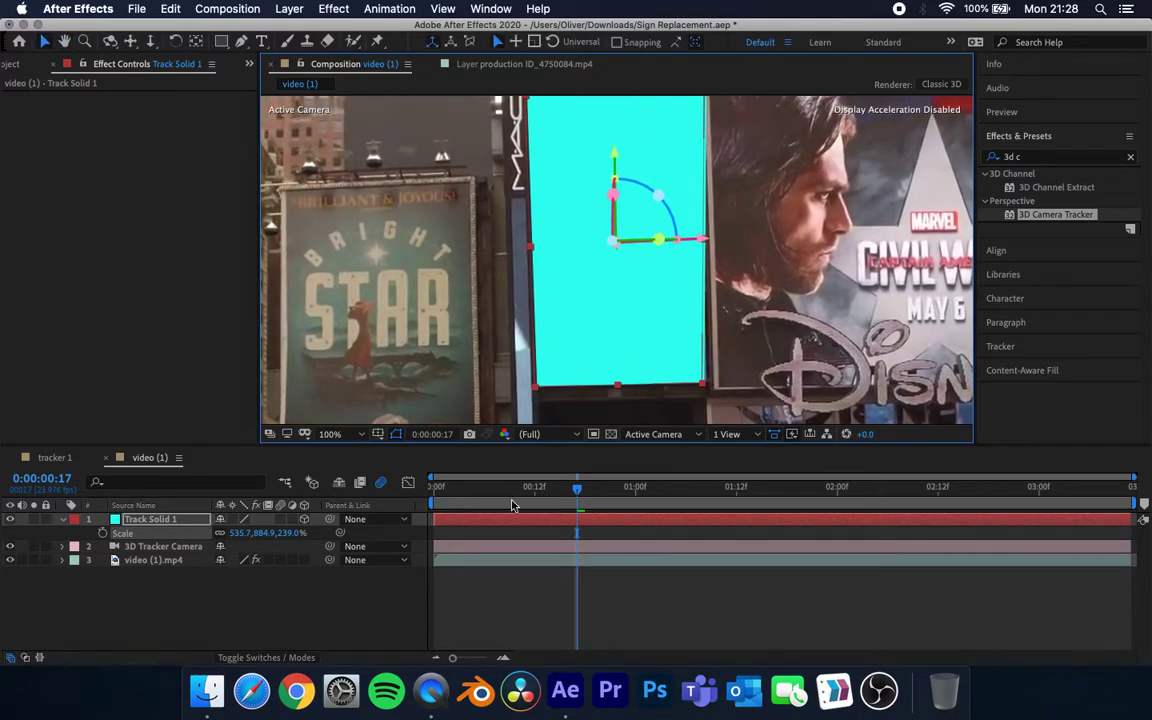
Step: Preview the footage from the first frame to check that the solid stays locked to the billboard
scroll(628, 196, down, 2)
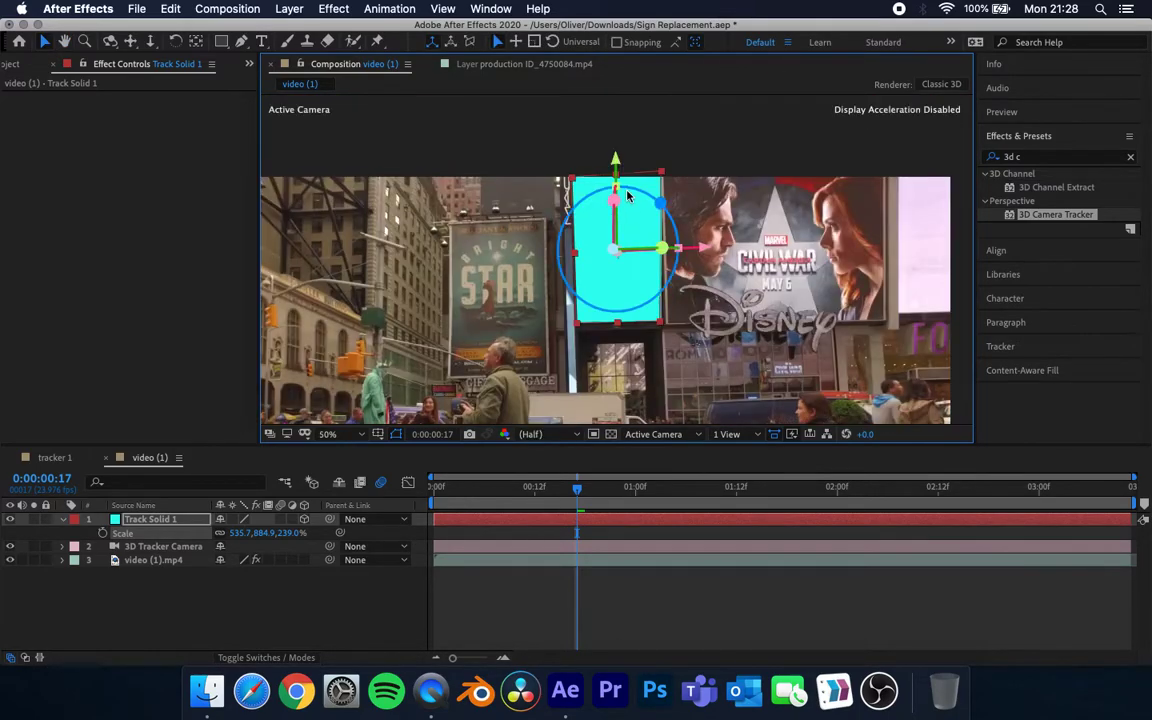
drag(514, 489, 355, 487)
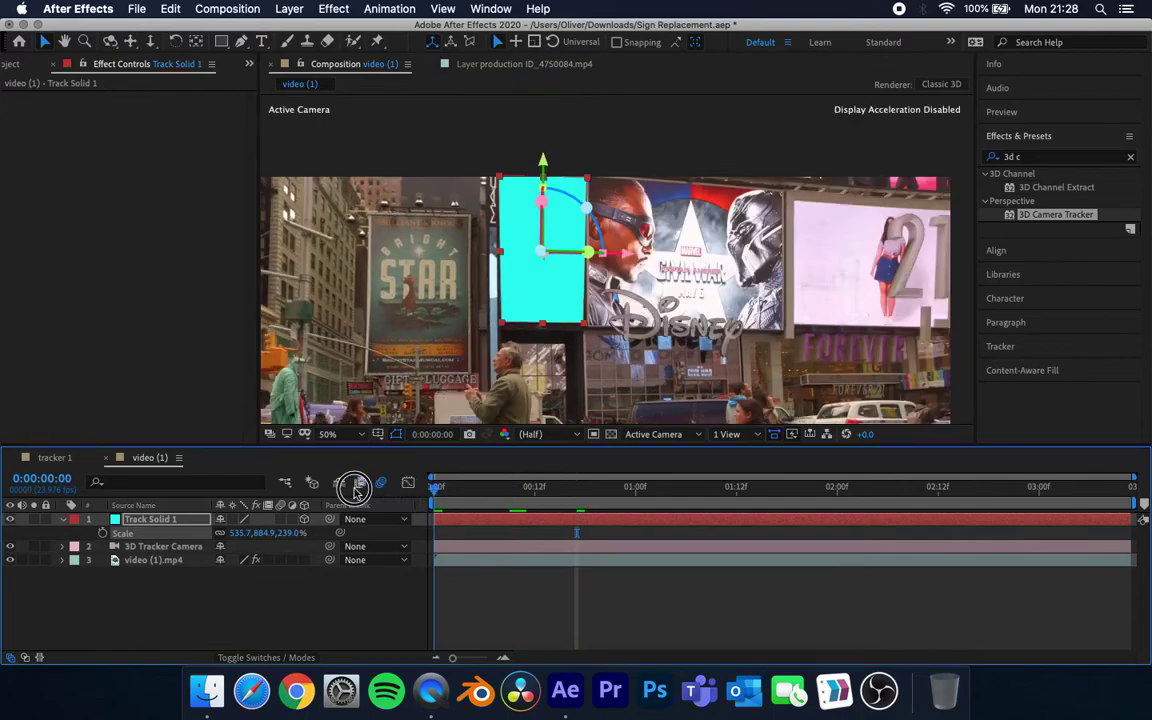
click(278, 611)
key(space)
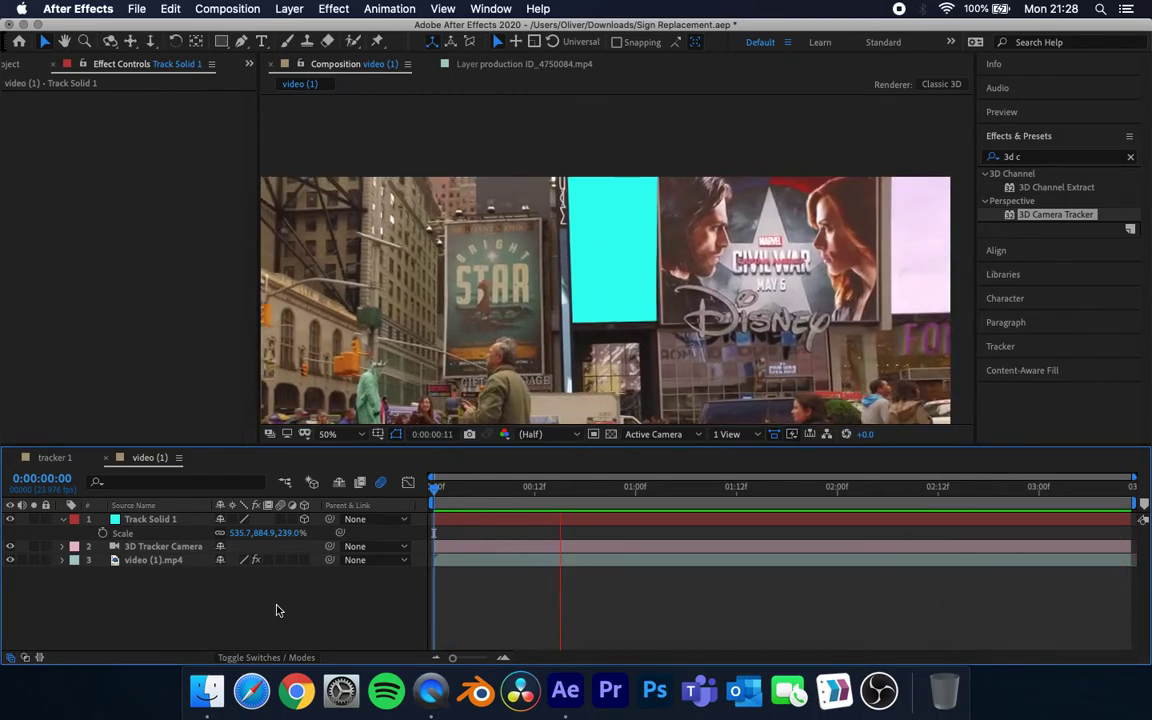
key(space)
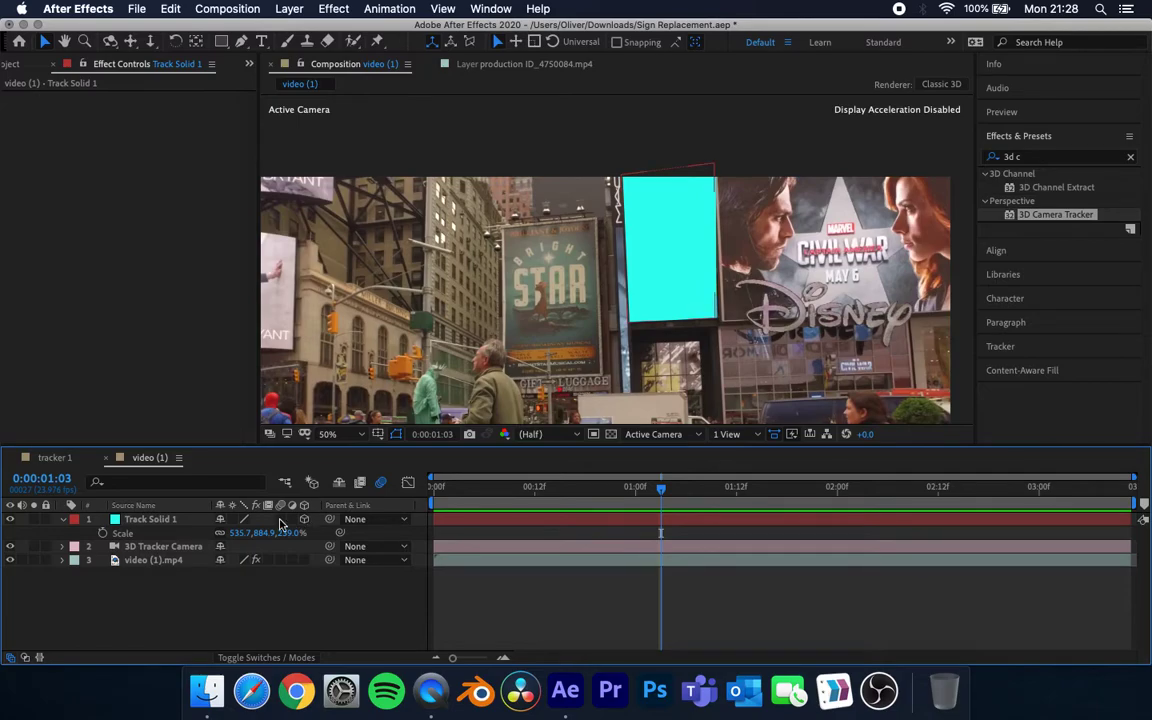
Step: Enable motion blur on Track Solid 1 and preview the camera move
click(280, 519)
key(space)
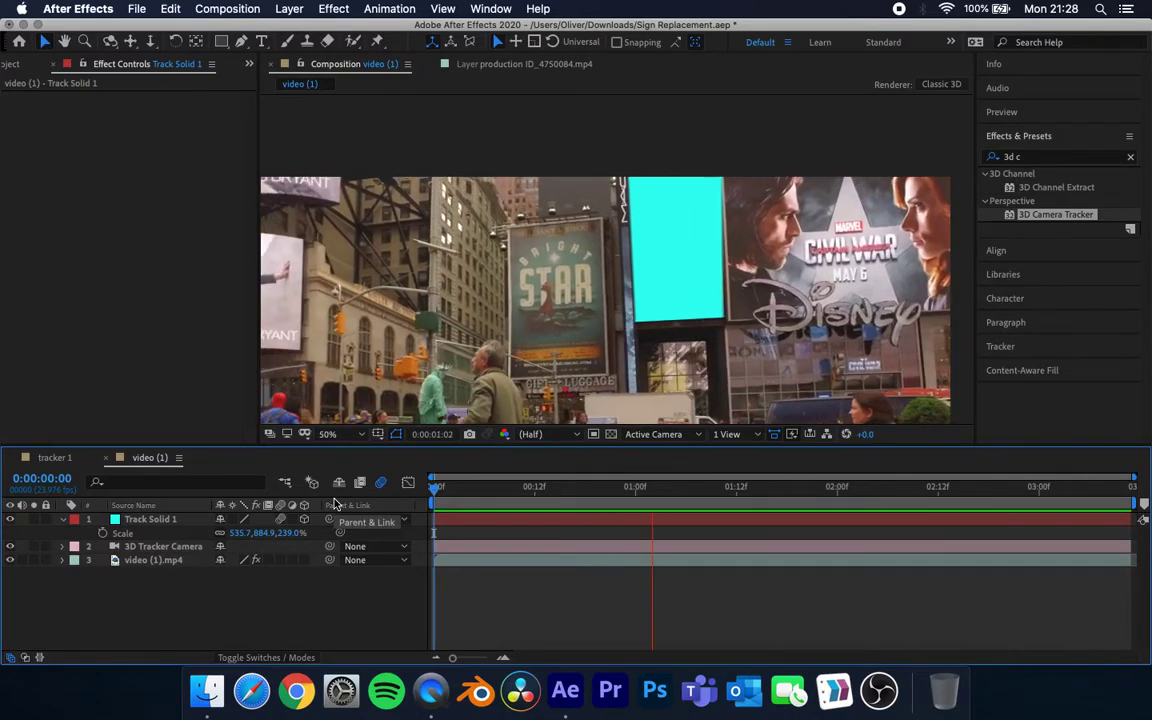
key(space)
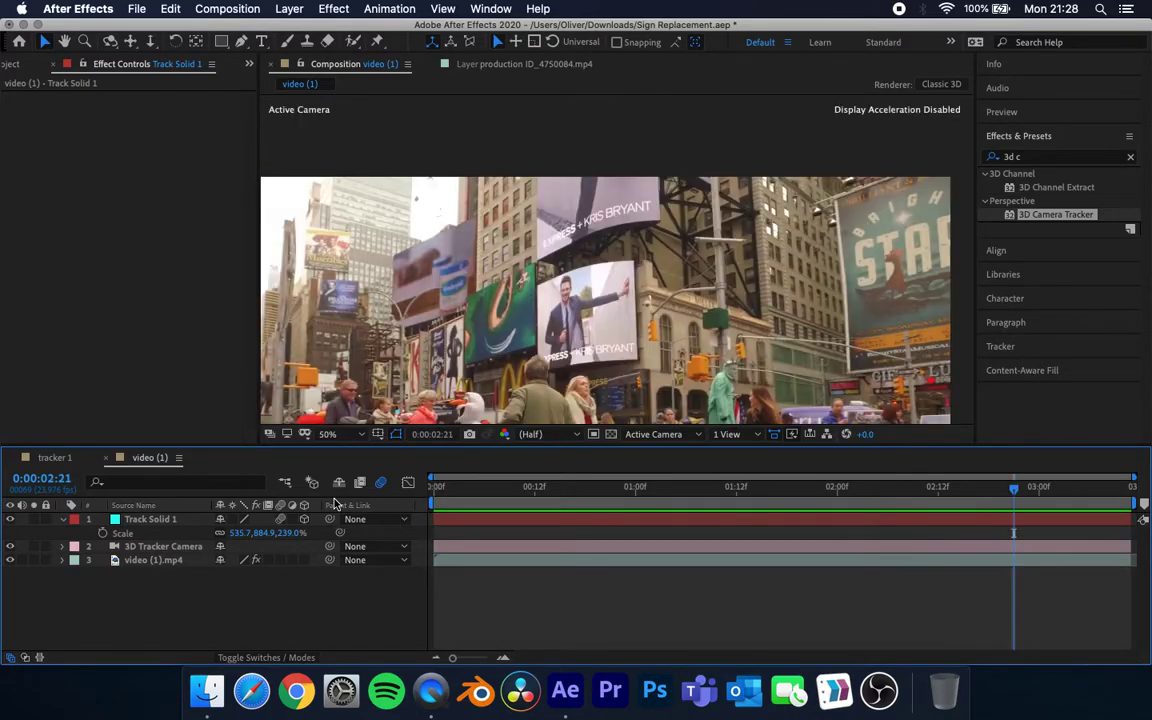
Step: Return to the first frame, collapse Track Solid 1's properties and hide the layer to expose the original billboard
key(Home)
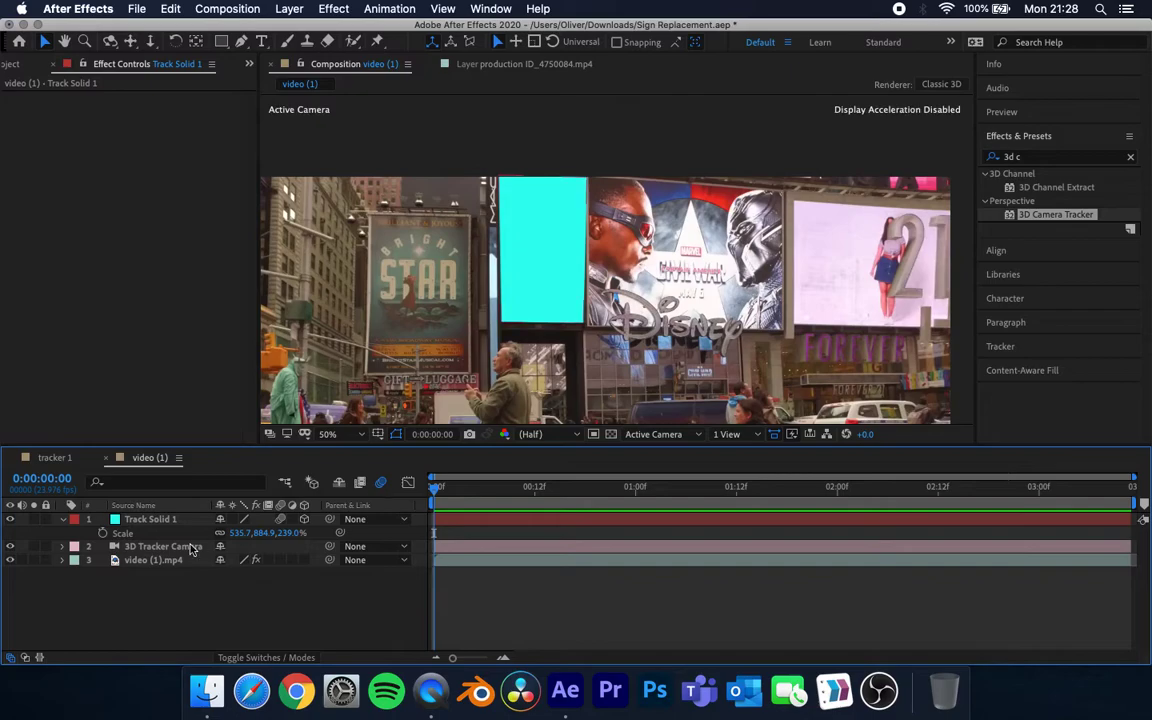
click(63, 520)
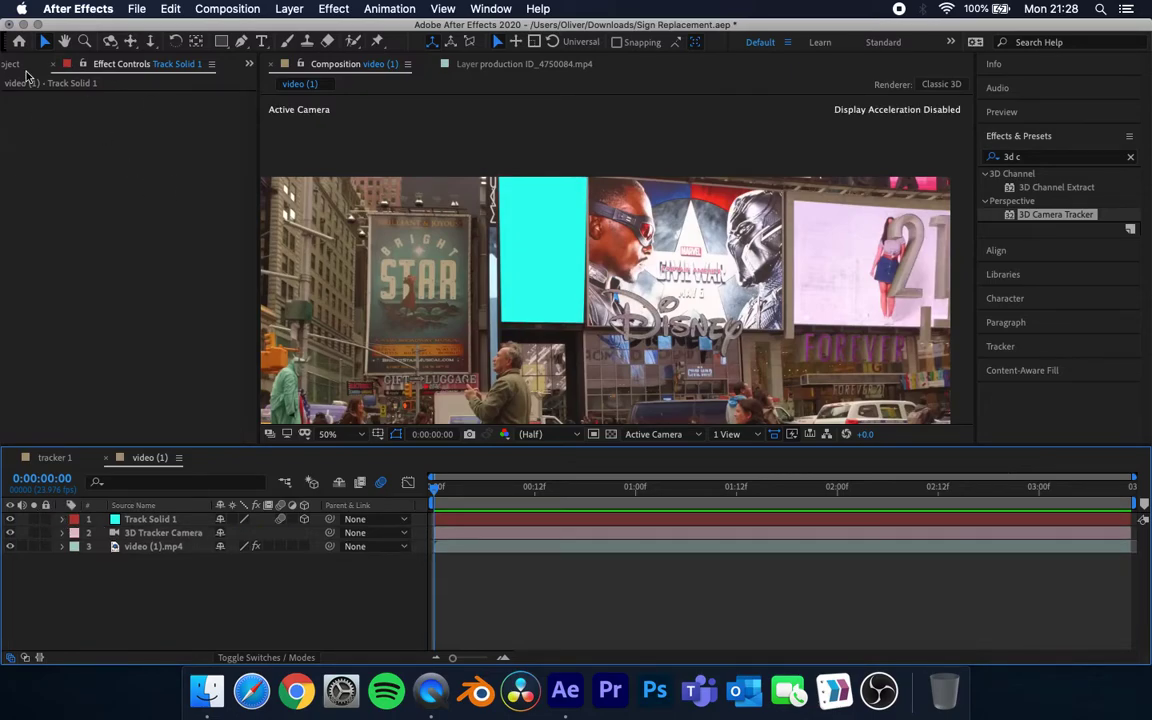
click(10, 519)
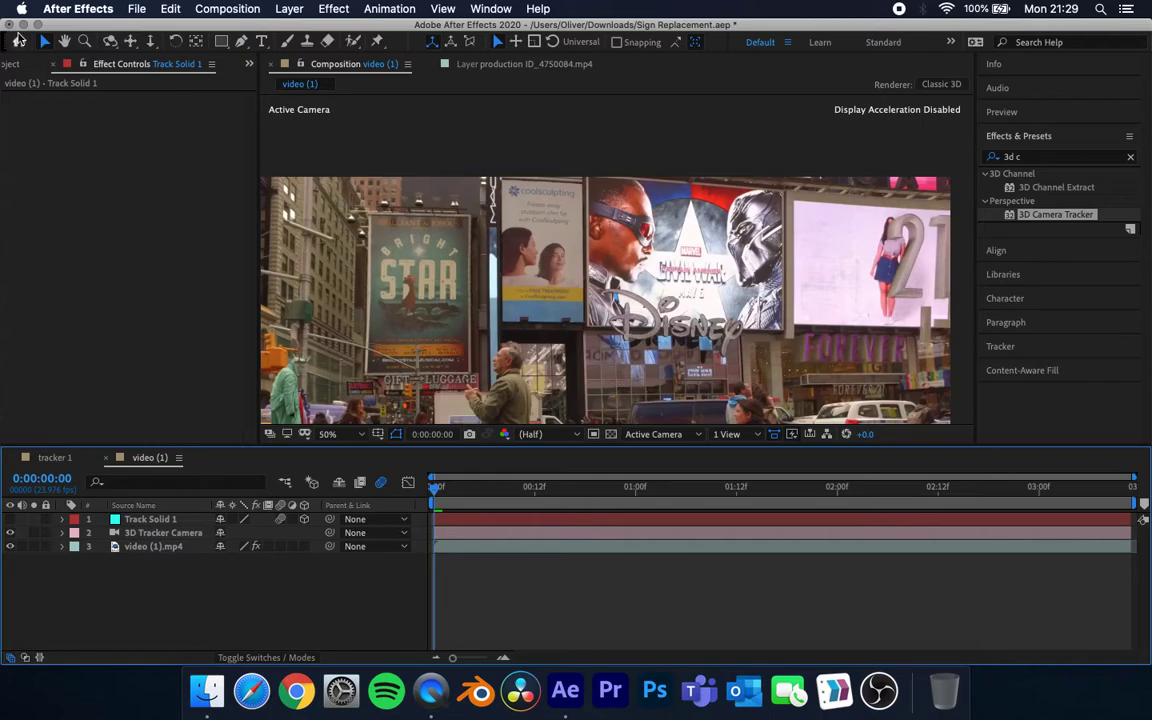
Step: Import a new 1920 × 1080 px solid into the project, with its colour sampled from the street billboard
click(7, 64)
right_click(125, 368)
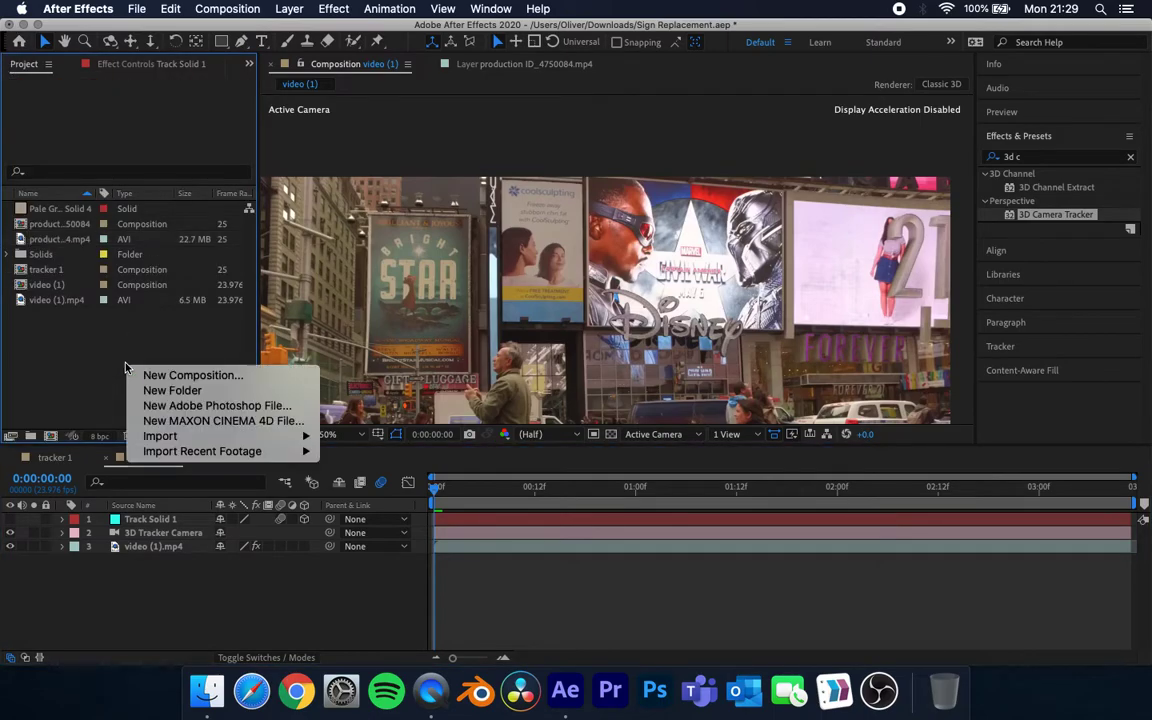
click(100, 597)
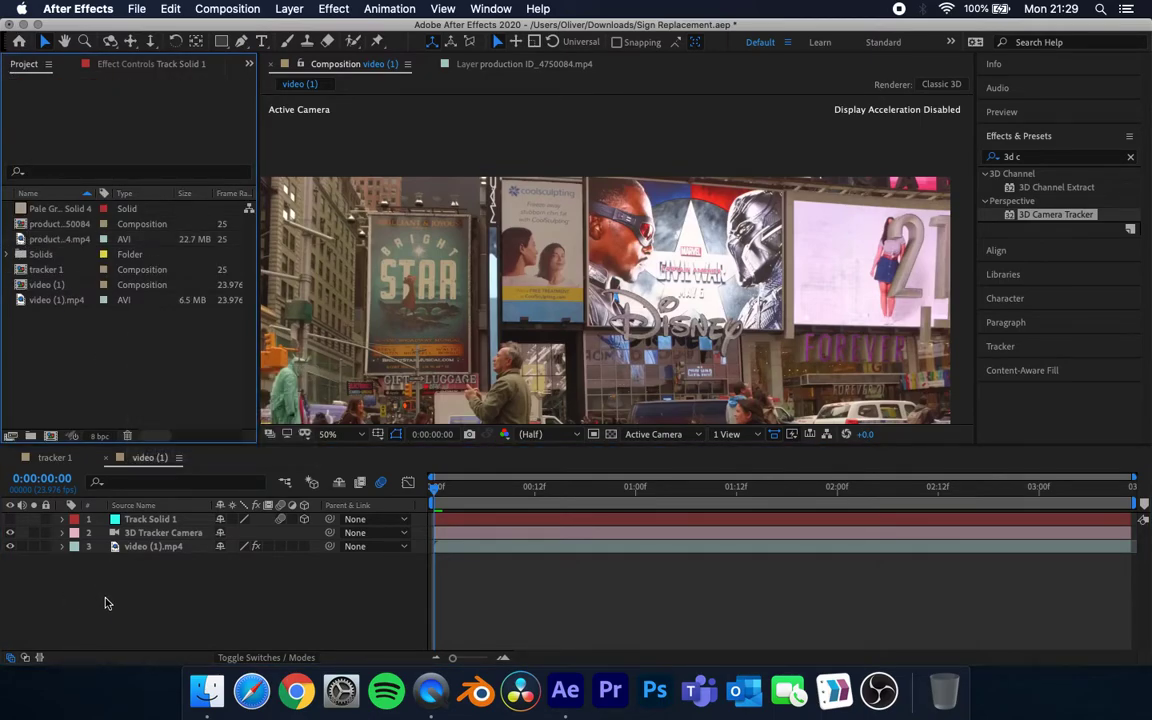
right_click(82, 352)
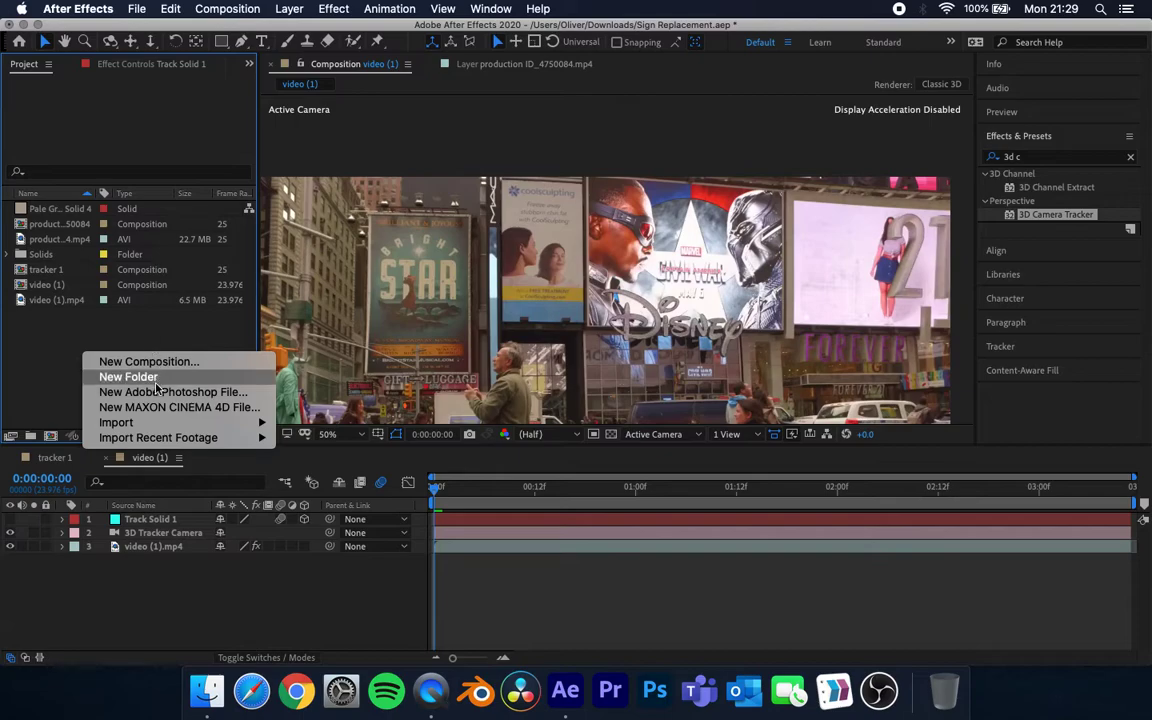
mouse_move(165, 425)
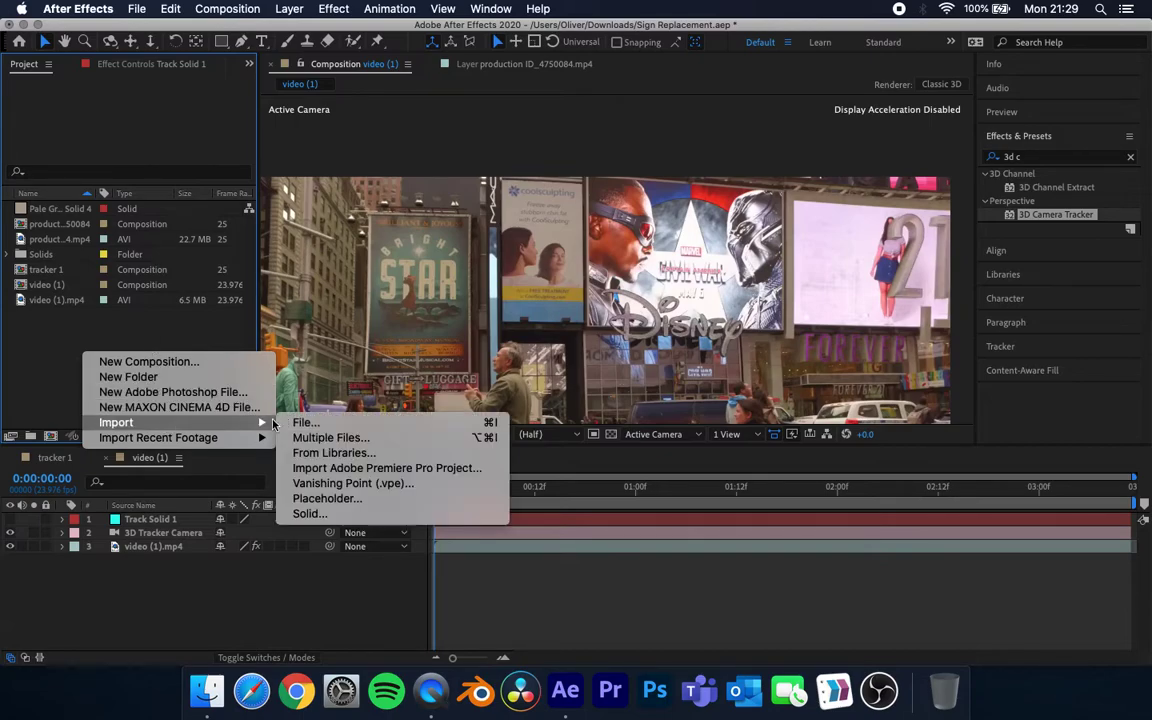
click(320, 517)
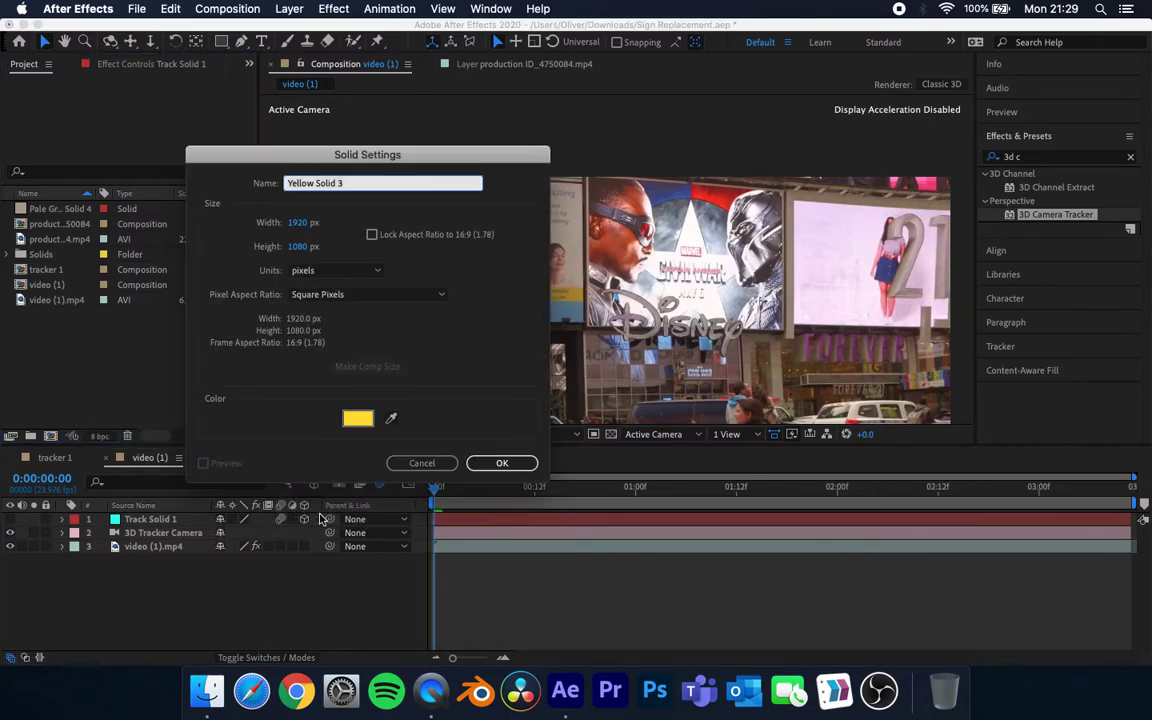
drag(473, 160, 945, 135)
click(864, 392)
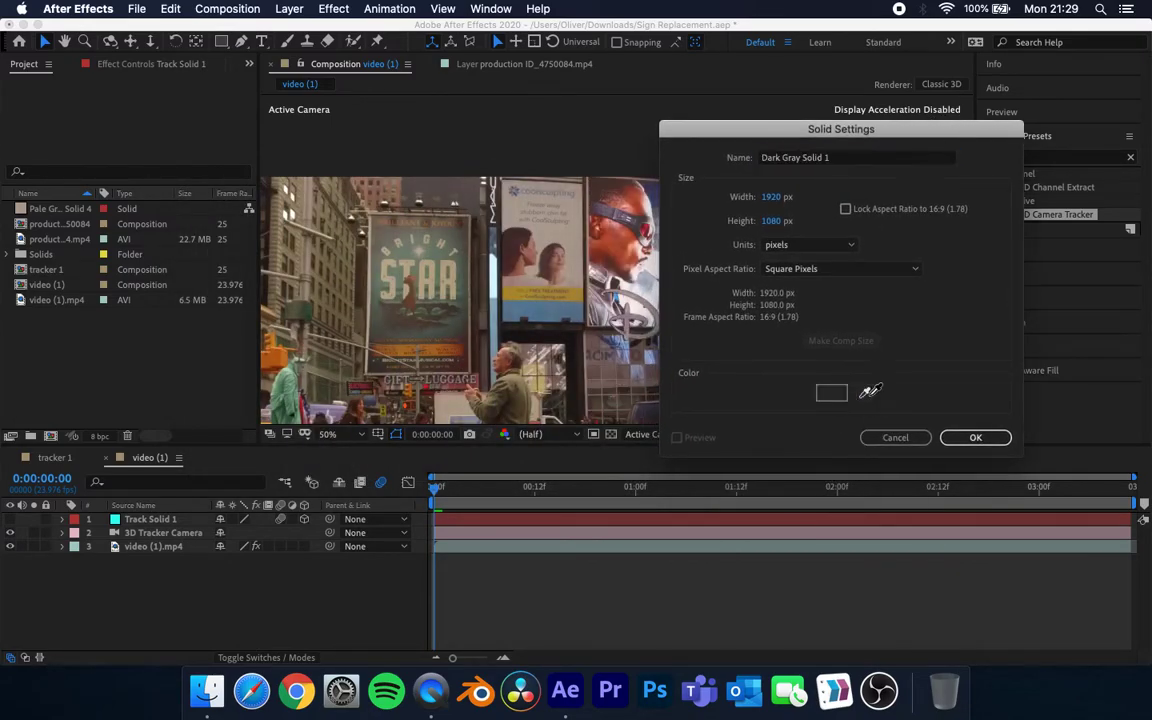
click(494, 213)
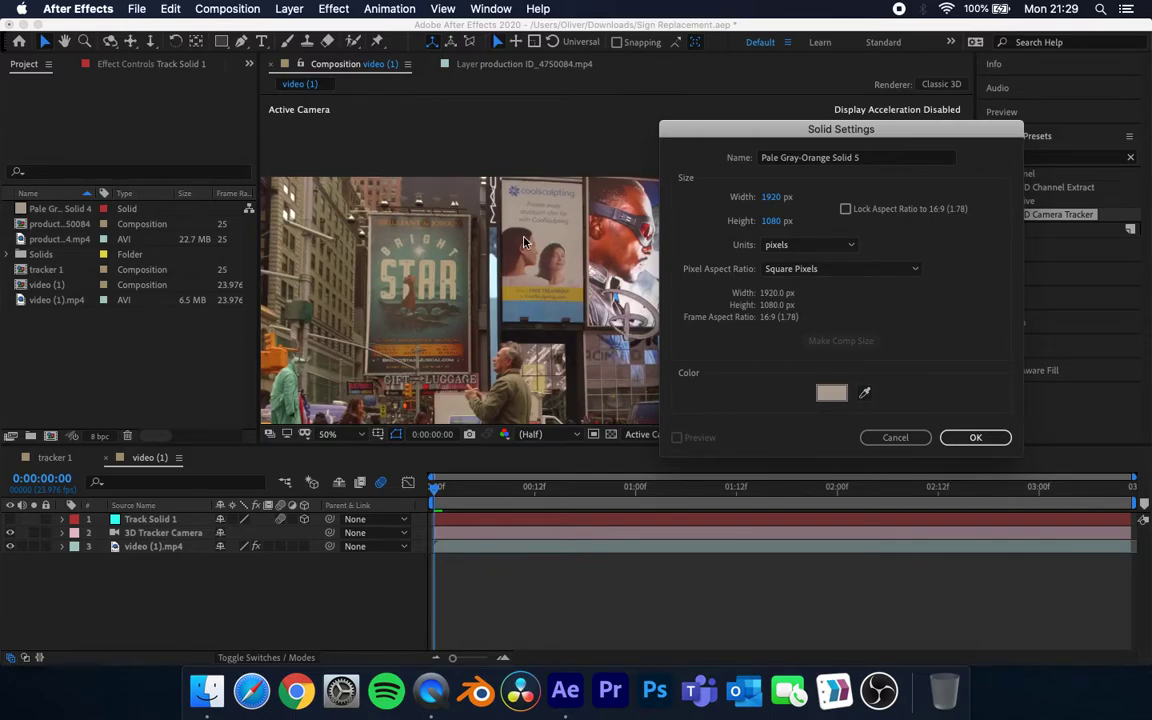
click(972, 438)
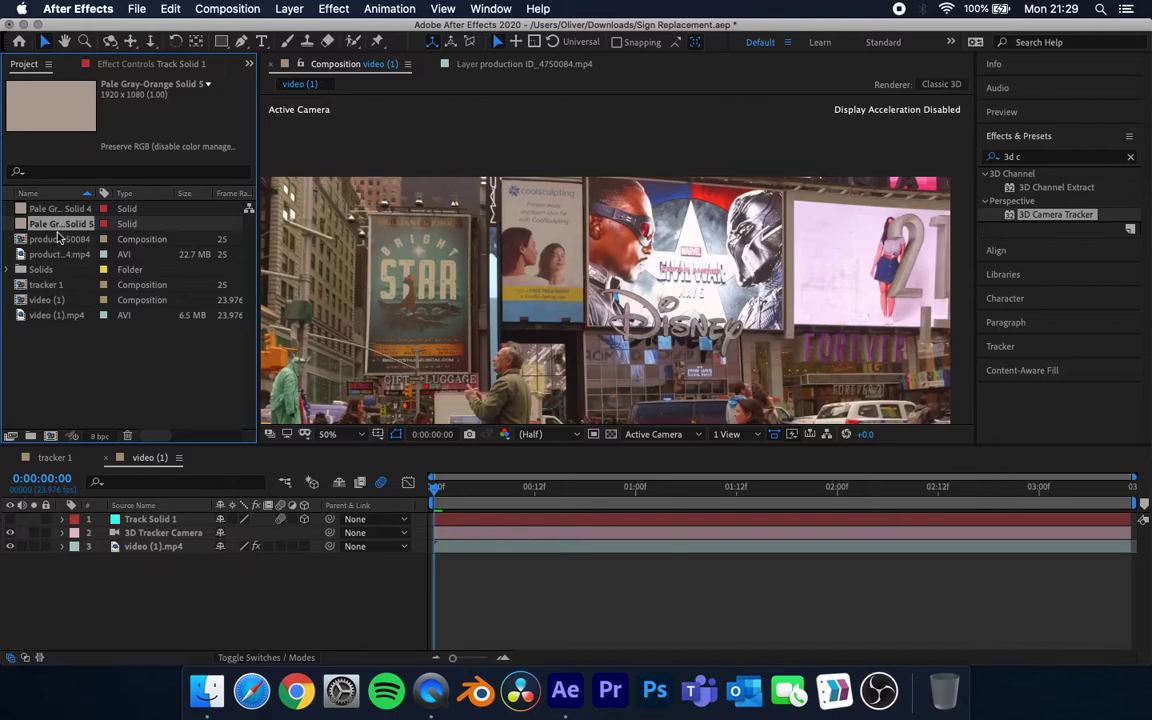
Step: Show Track Solid 1 again and replace its source with Pale Gray-Orange Solid 5, keeping the tracked transform
click(10, 519)
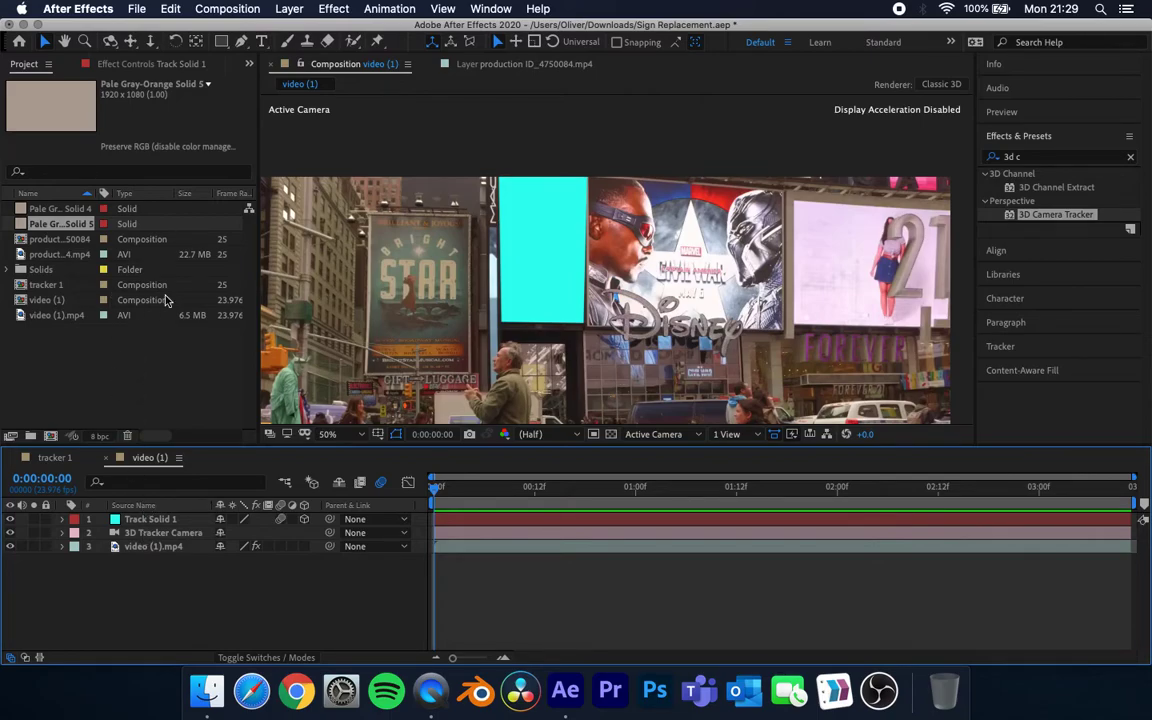
click(152, 519)
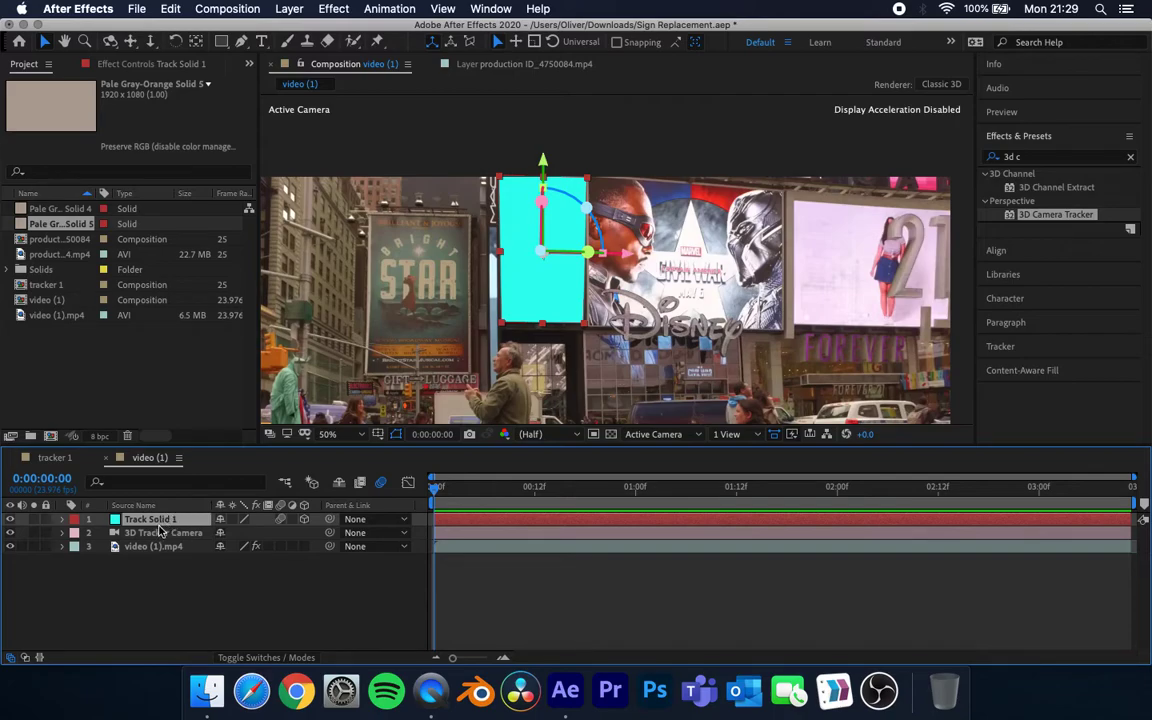
click(48, 224)
drag(48, 224, 166, 521)
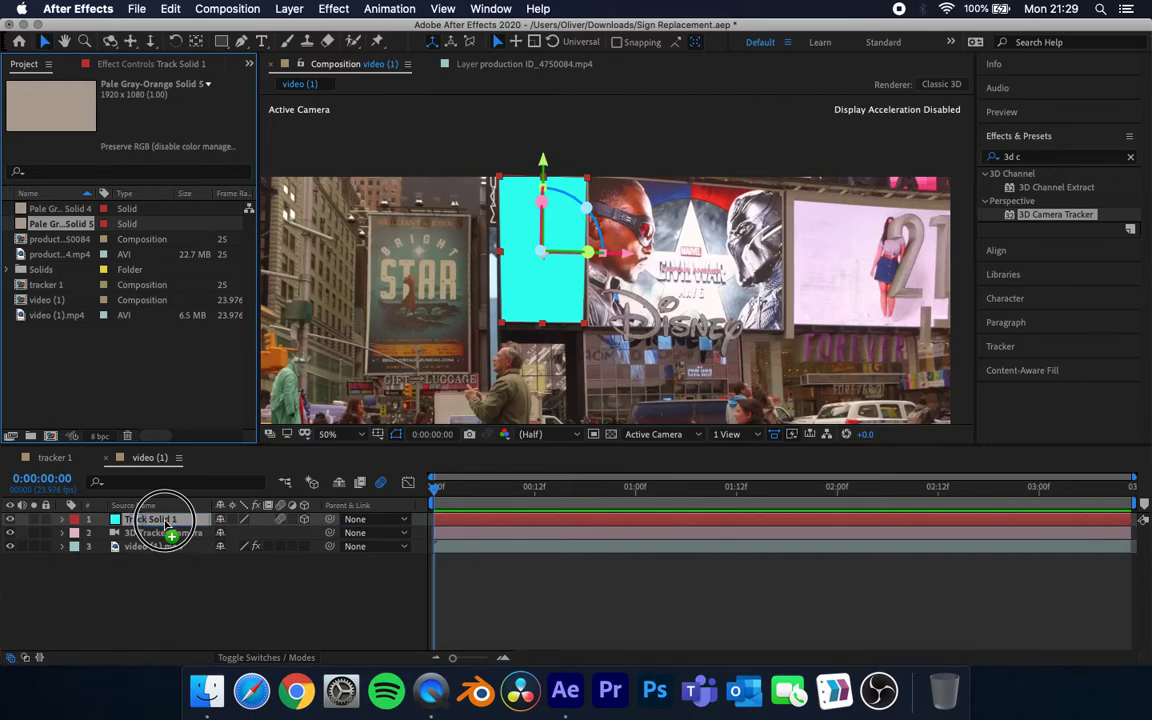
drag(166, 521, 160, 523)
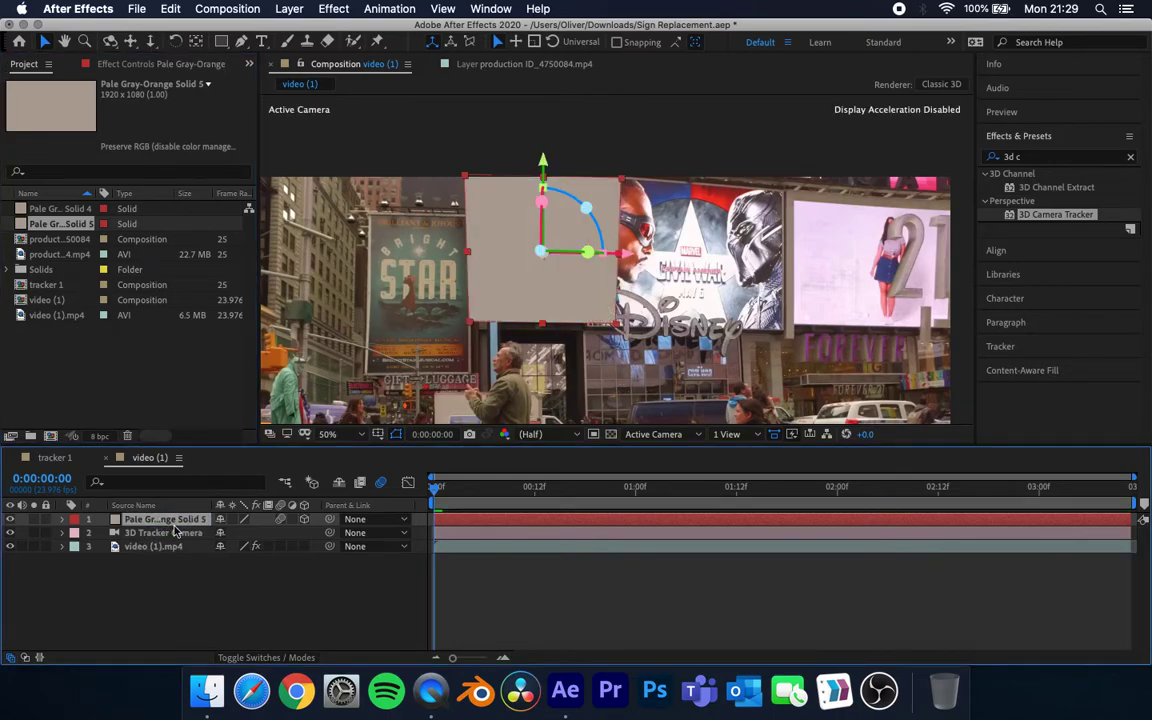
Step: Preview the camera move to check how the replacement solid follows the billboard
click(213, 612)
key(space)
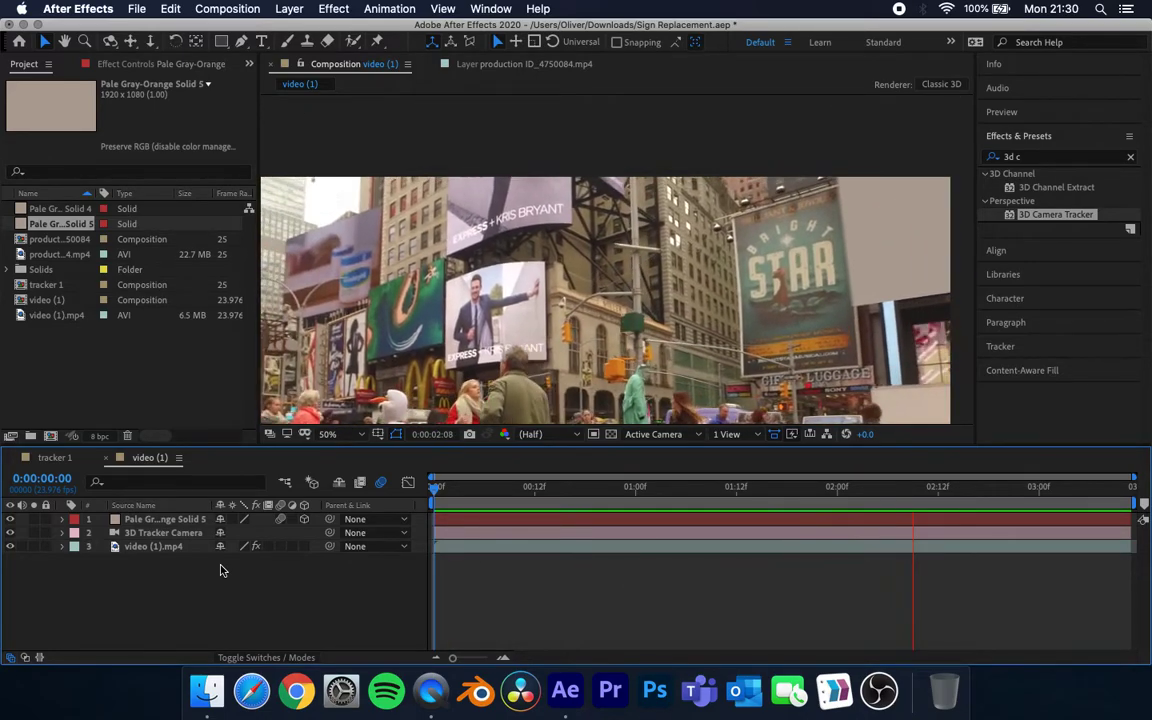
key(space)
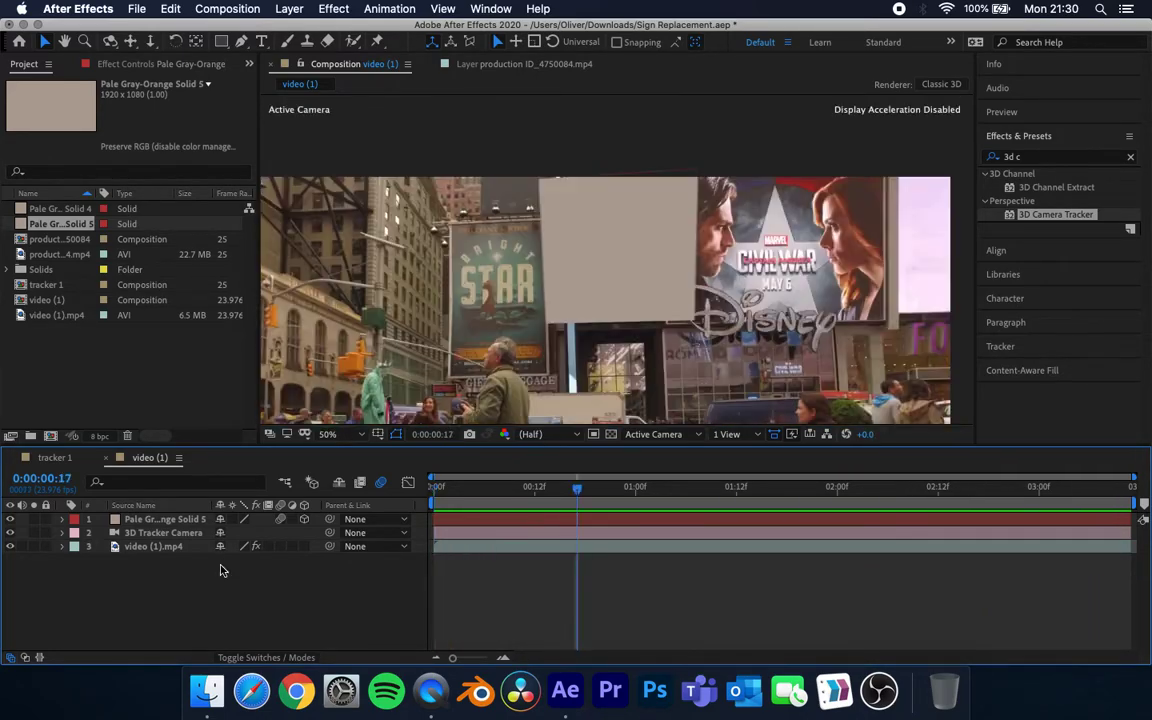
Step: Narrow the pale solid to the billboard's width, rotate it slightly to match the frame, and preview the shot
click(160, 519)
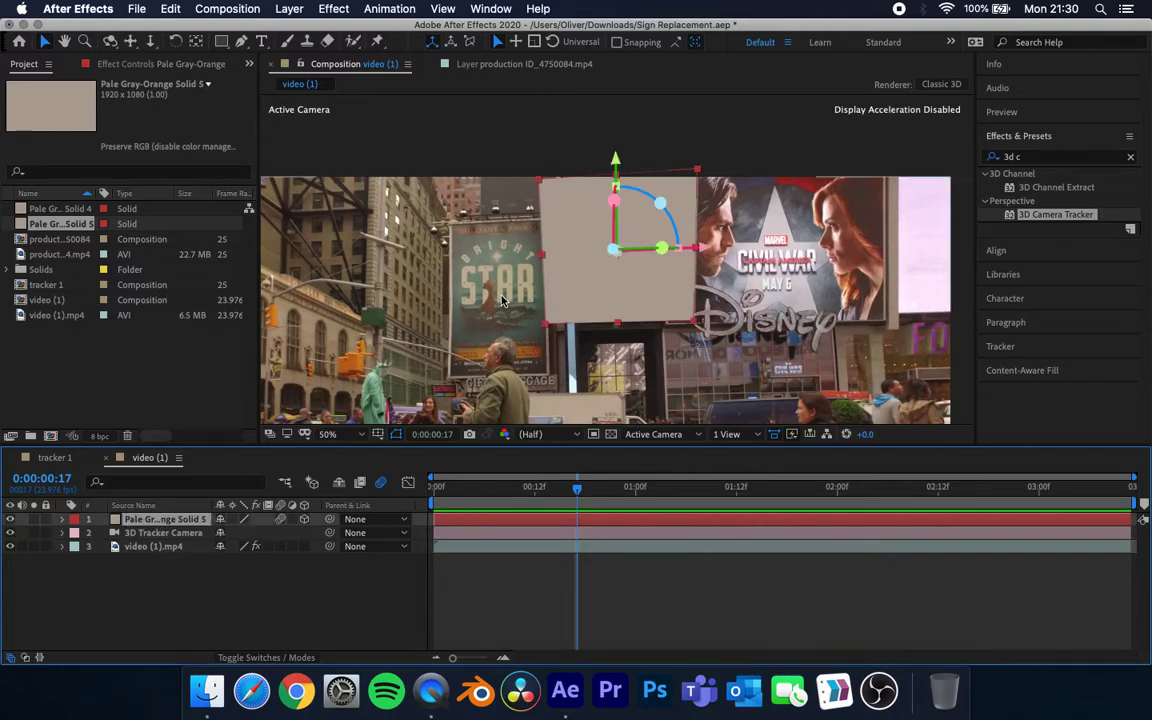
drag(540, 249, 577, 257)
drag(661, 206, 664, 221)
click(324, 601)
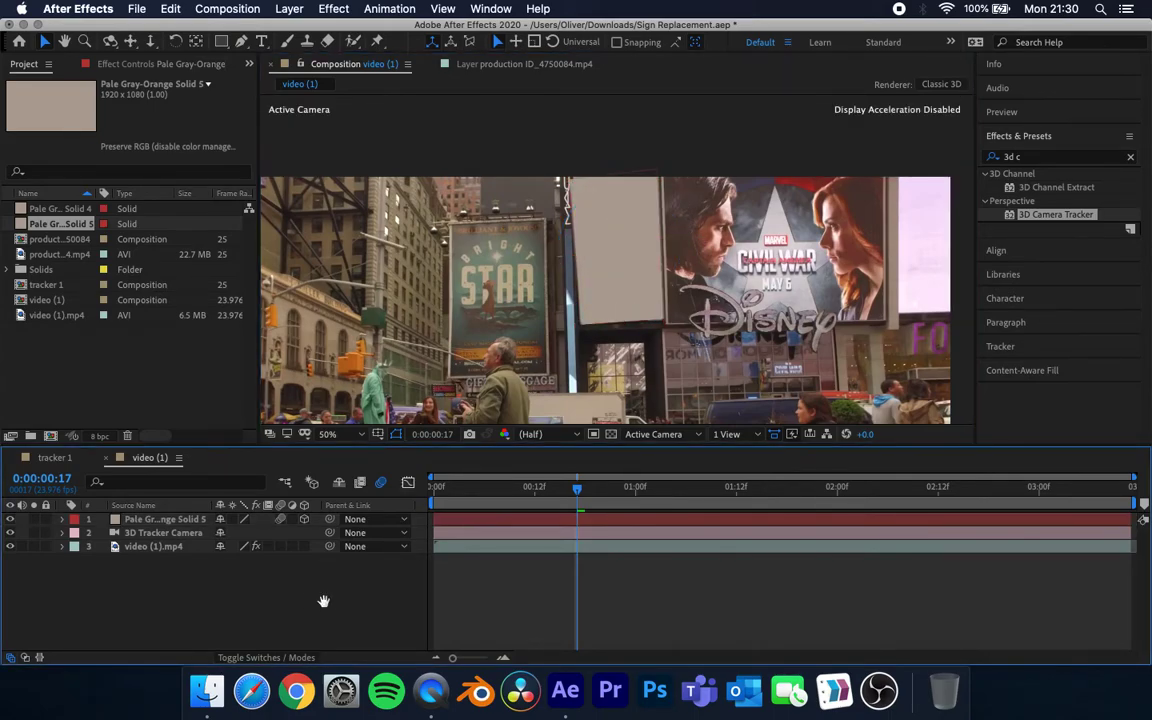
key(space)
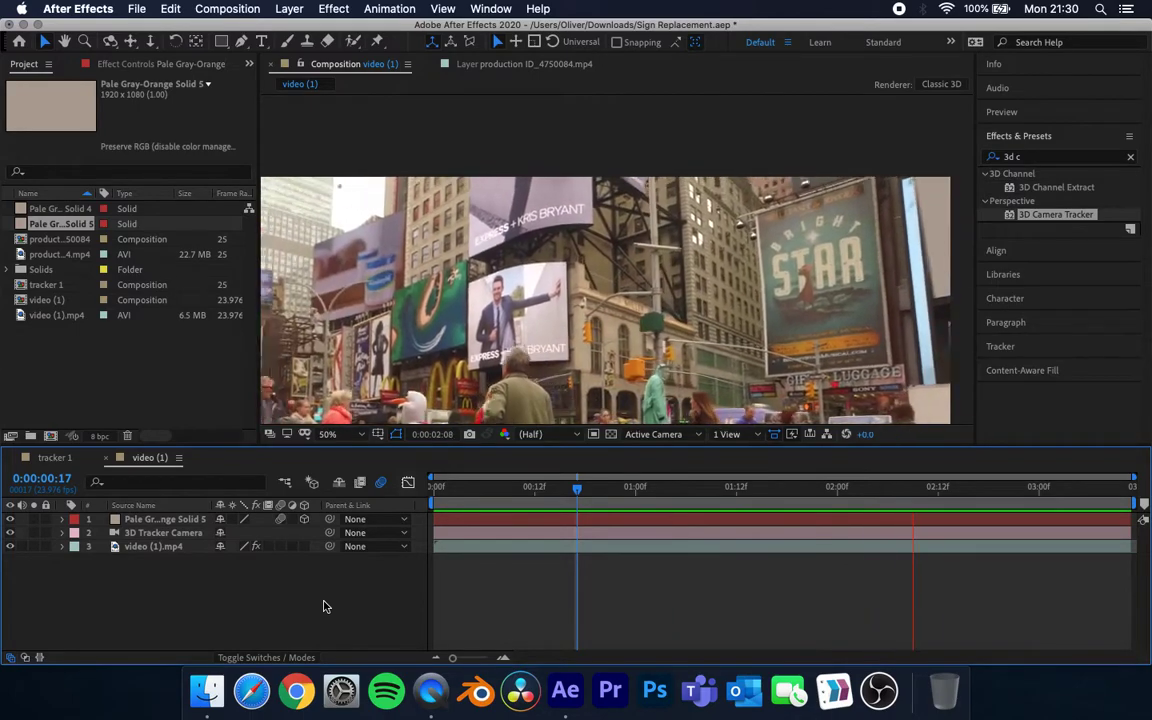
key(space)
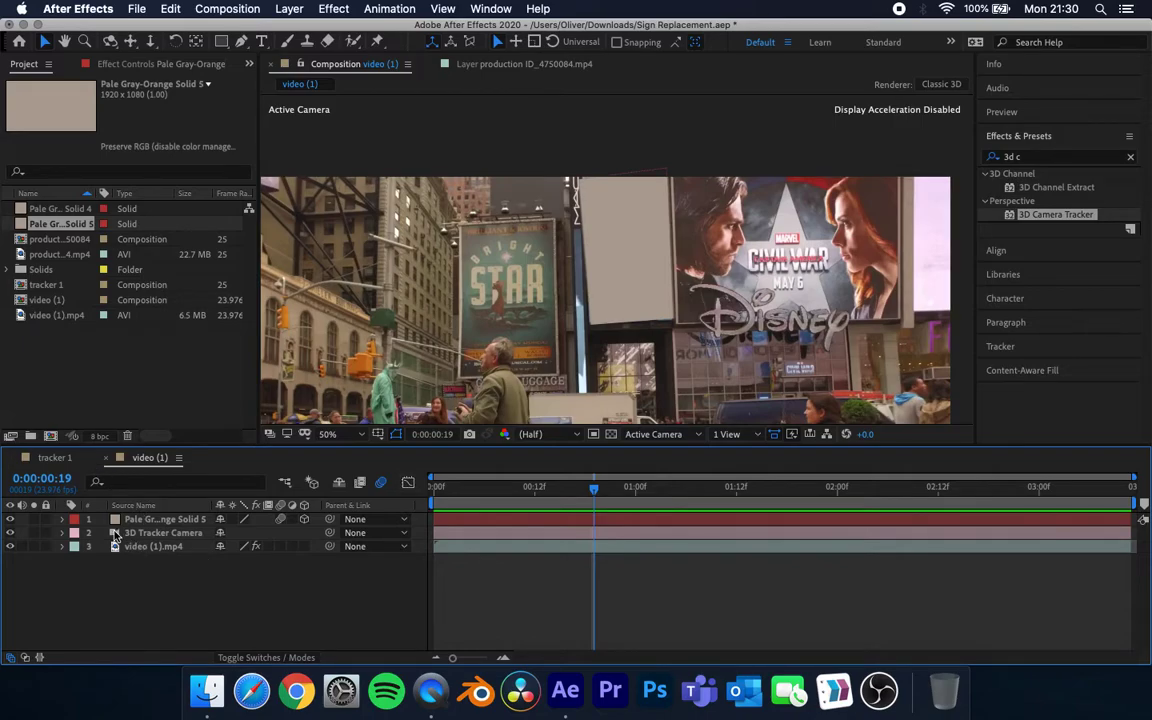
Step: Zoom the view out to 25% and switch to the tracker 1 composition
key(comma)
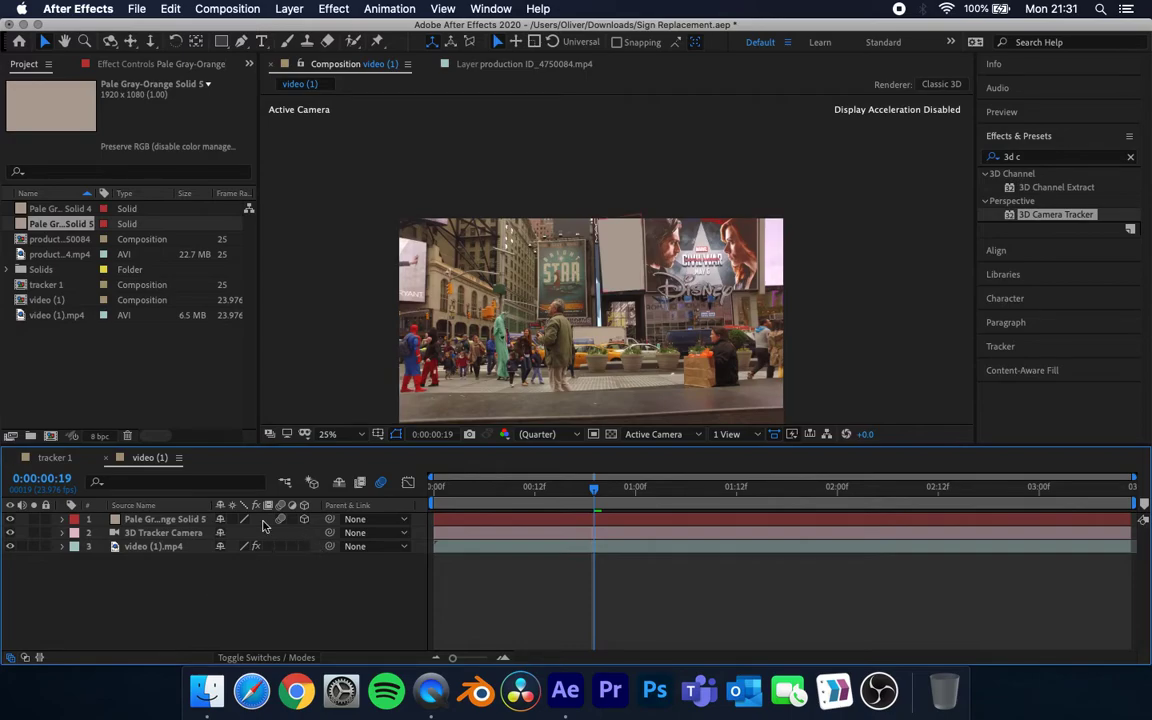
click(78, 458)
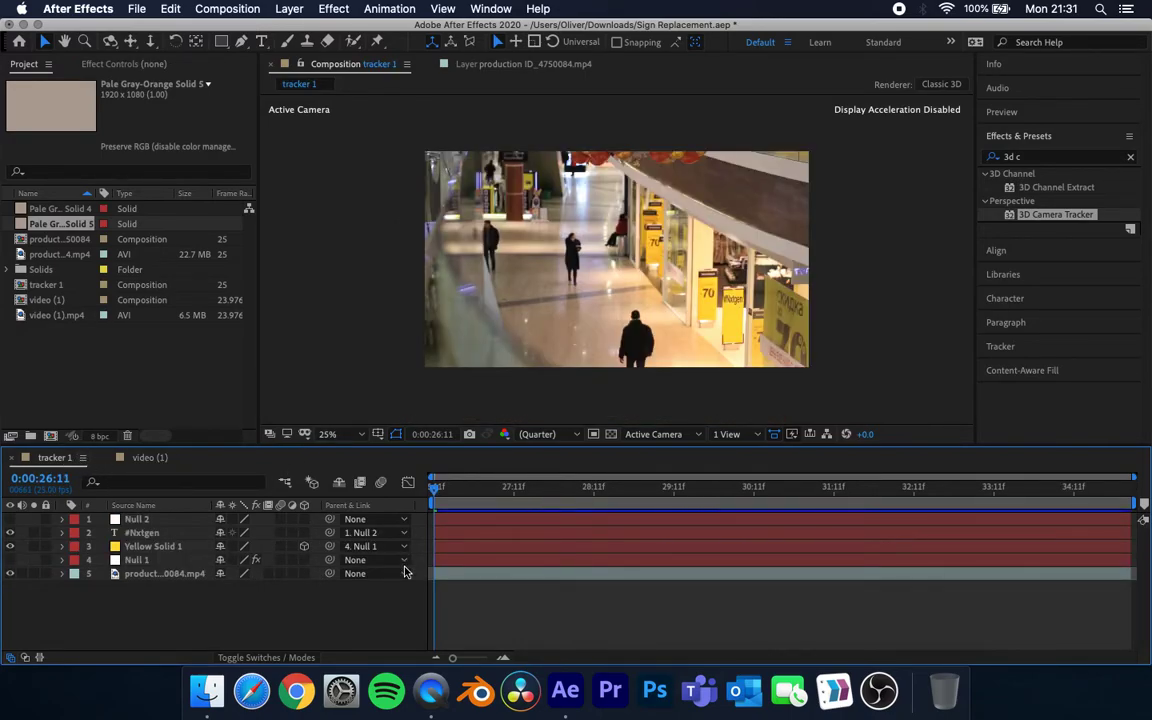